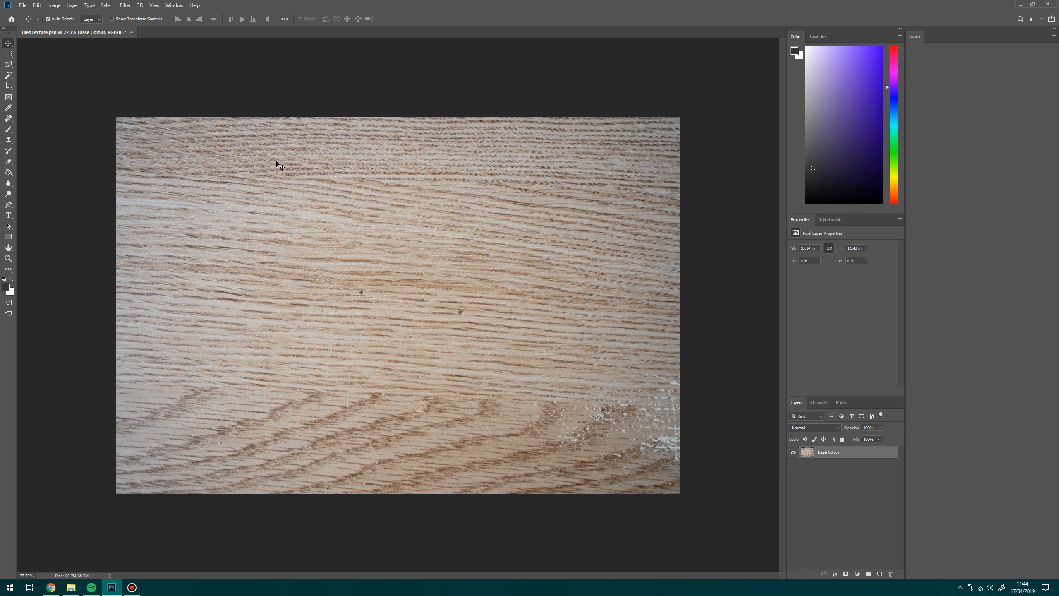
# Step: Create a new 2048 × 2048 pixel RGB document at 72 pixels/inch with a transparent background
pyautogui.click(22, 6)
pyautogui.click(21, 15)
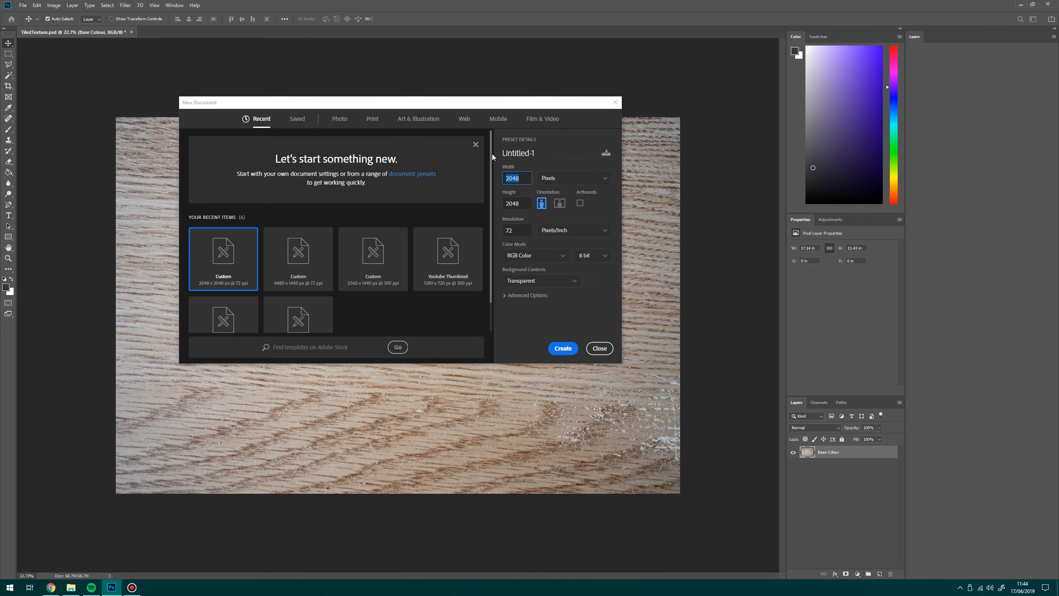
pyautogui.press('Tab')
pyautogui.click(568, 352)
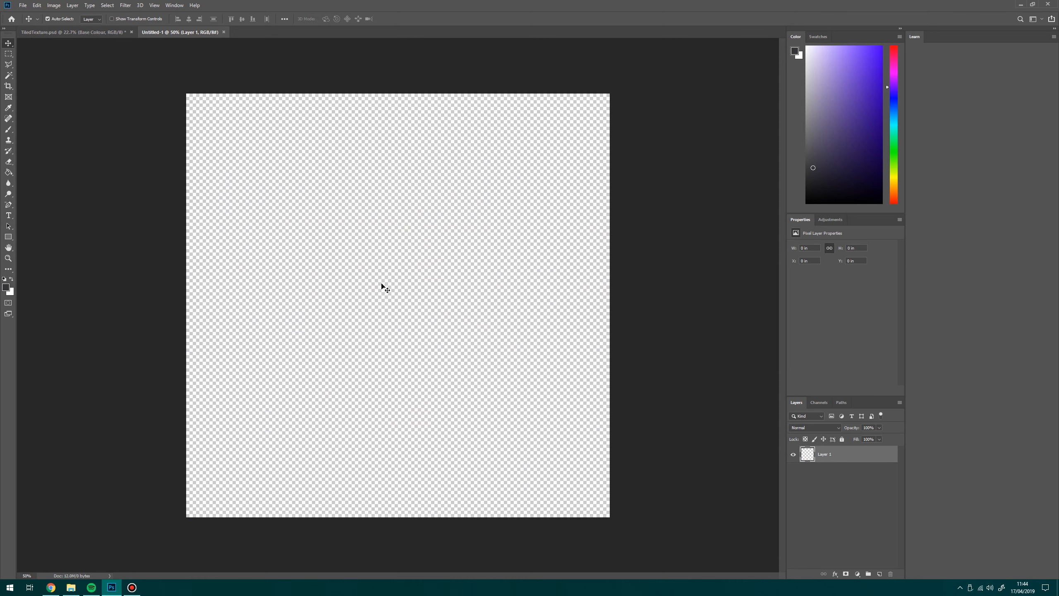
# Step: Copy the entire wood photo from TiledTexture.psd and paste it into the new document
pyautogui.click(99, 31)
pyautogui.hotkey('ctrl', 'a')
pyautogui.hotkey('ctrl', 'c')
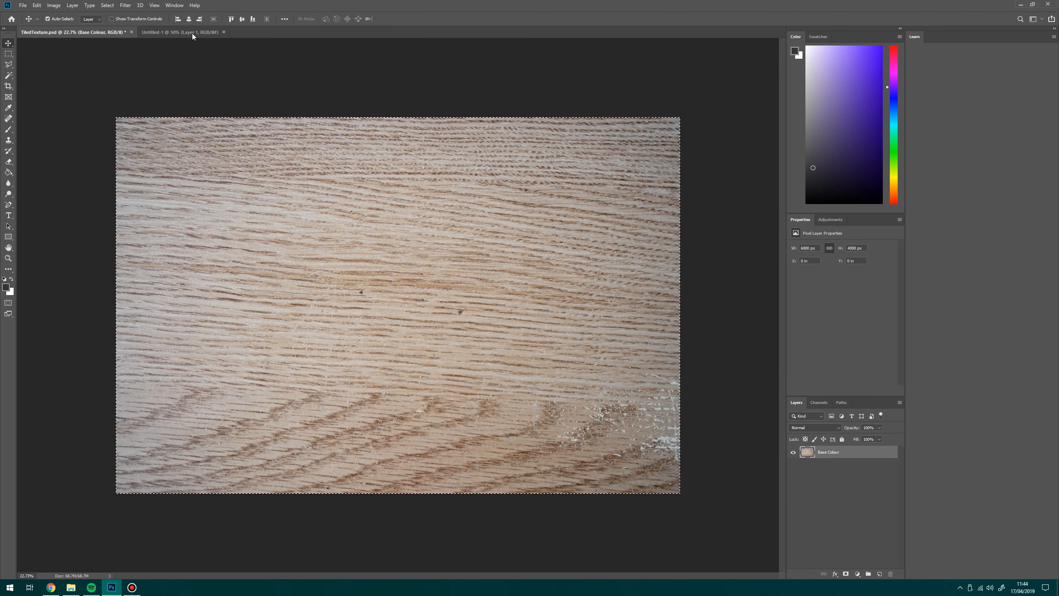
pyautogui.click(192, 34)
pyautogui.hotkey('ctrl', 'v')
# Step: Scale the pasted wood image to about 49.8 × 33.2 in and position it to leave a narrow empty strip along the canvas's upper edge
pyautogui.hotkey('ctrl', 't')
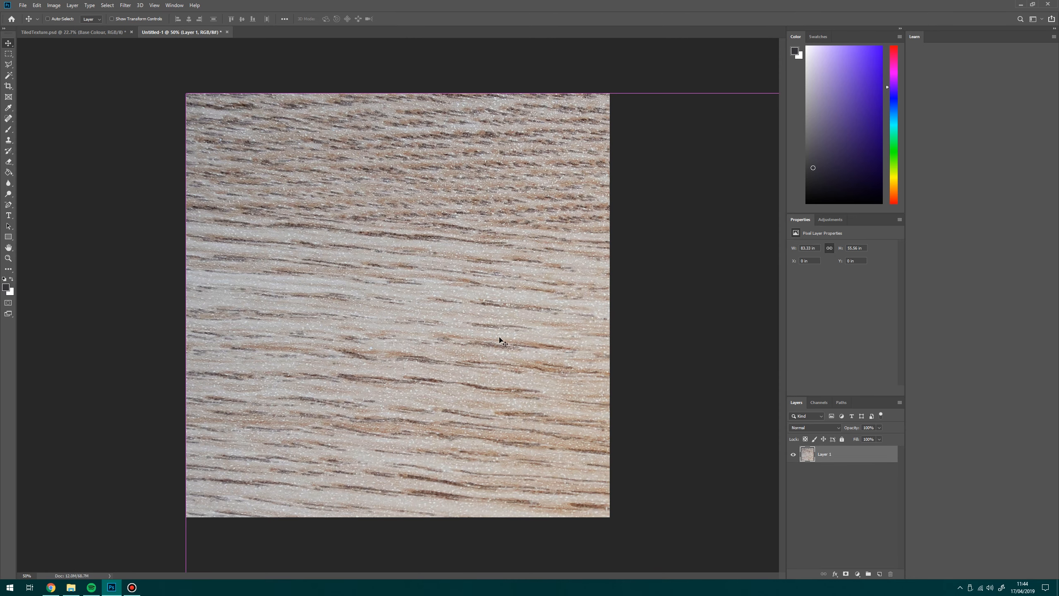
pyautogui.moveTo(266, 189); pyautogui.dragTo(532, 464)
pyautogui.click(383, 20)
pyautogui.hotkey('ctrl', 't')
pyautogui.moveTo(188, 95); pyautogui.dragTo(539, 329)
pyautogui.moveTo(593, 439); pyautogui.dragTo(301, 211)
pyautogui.moveTo(247, 100); pyautogui.dragTo(577, 321)
pyautogui.moveTo(616, 444); pyautogui.dragTo(174, 357)
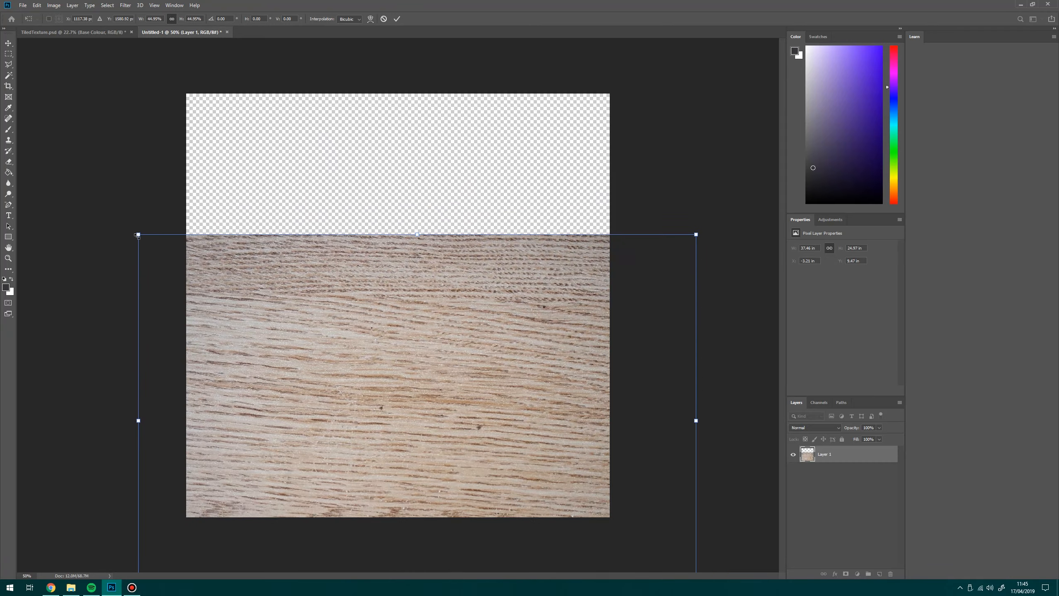
pyautogui.moveTo(138, 234); pyautogui.dragTo(21, 157)
pyautogui.moveTo(330, 386); pyautogui.dragTo(400, 410)
pyautogui.moveTo(91, 180); pyautogui.dragTo(24, 134)
pyautogui.moveTo(277, 307); pyautogui.dragTo(342, 354)
pyautogui.press('Return')
pyautogui.scroll(5, 397, 344)
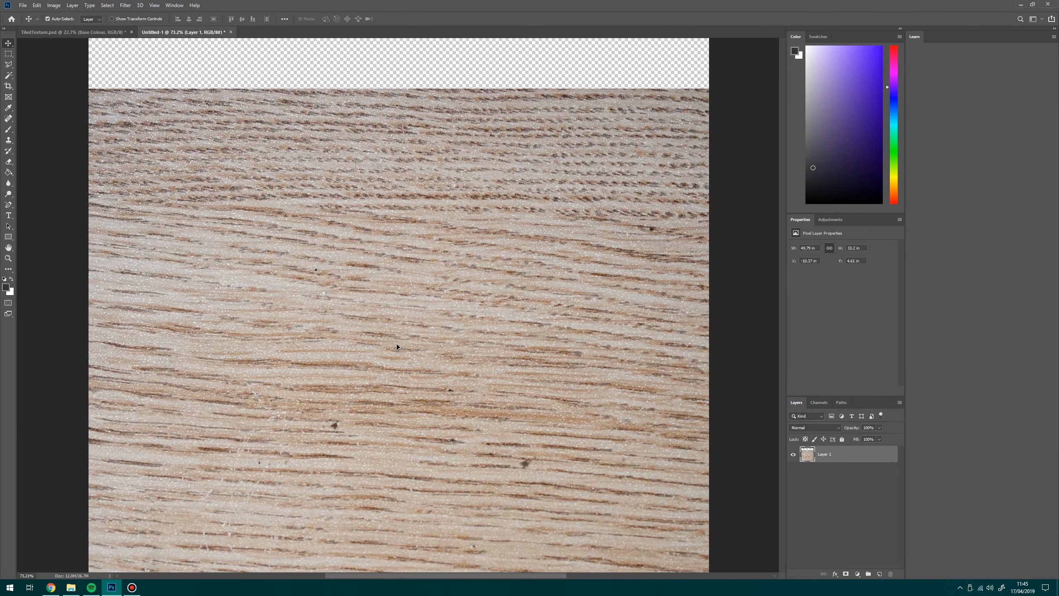
pyautogui.scroll(-4, 393, 344)
pyautogui.scroll(1, 392, 327)
pyautogui.scroll(-1, 393, 326)
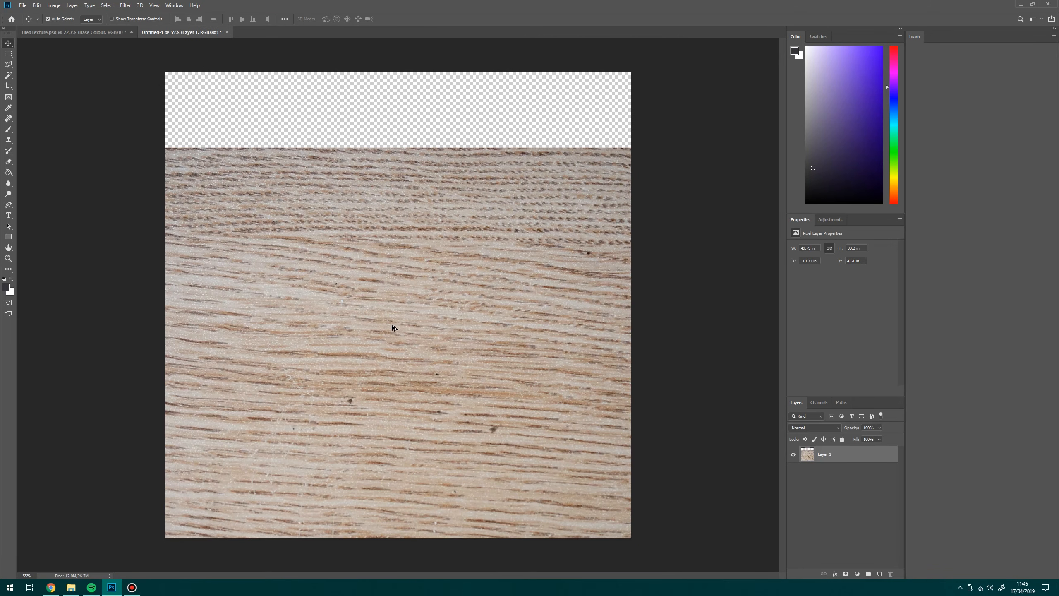
pyautogui.moveTo(390, 409); pyautogui.dragTo(372, 366)
# Step: Duplicate the wood layer, hide the original Layer 1, and shift the copy down to widen the empty strip above it
pyautogui.rightClick(827, 451)
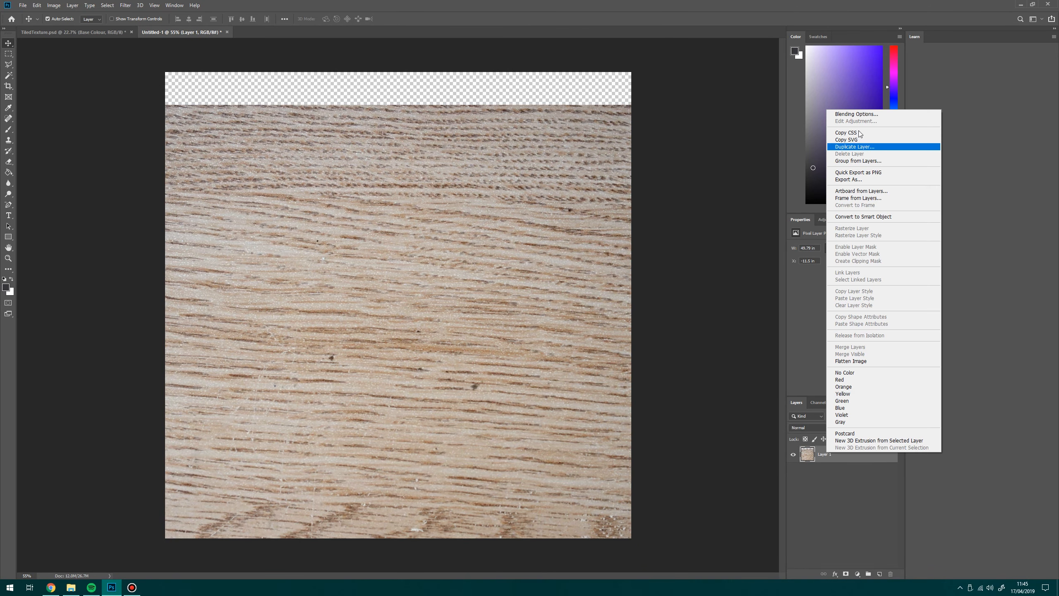
pyautogui.click(857, 146)
pyautogui.press('Return')
pyautogui.click(793, 471)
pyautogui.click(659, 411)
pyautogui.moveTo(432, 329); pyautogui.dragTo(455, 388)
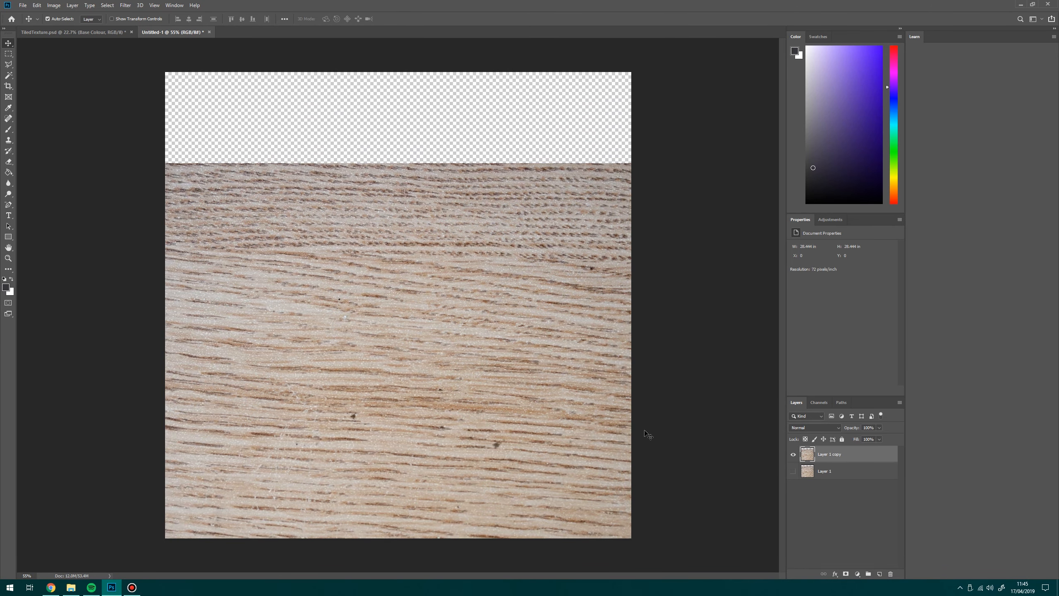
# Step: Duplicate Layer 1 copy, place the duplicate beneath it in the stack, and move it up to fill the canvas's empty upper strip
pyautogui.rightClick(850, 454)
pyautogui.click(892, 148)
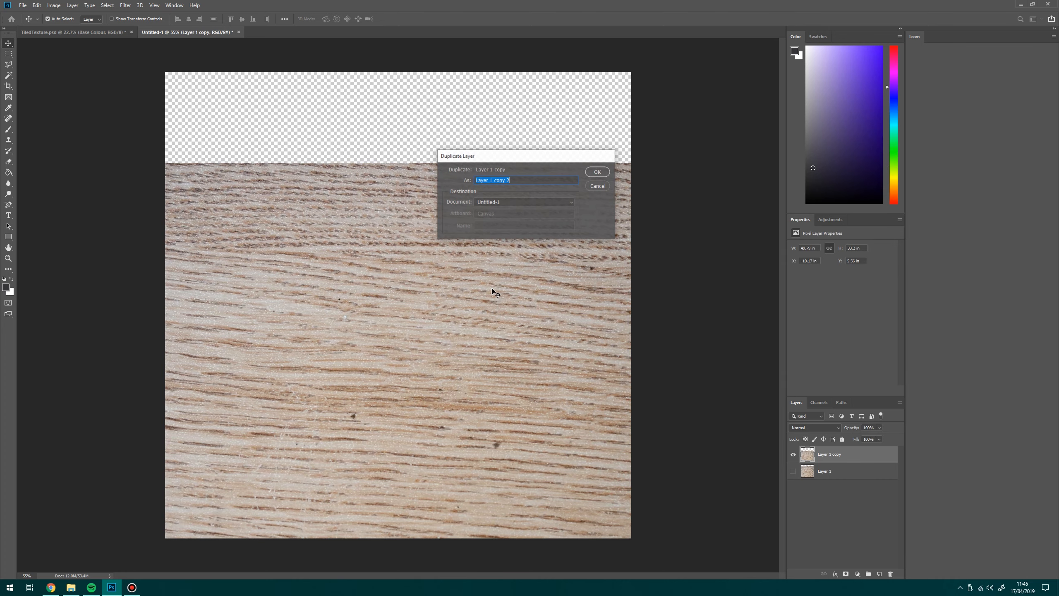
pyautogui.press('Return')
pyautogui.moveTo(479, 395); pyautogui.dragTo(470, 269)
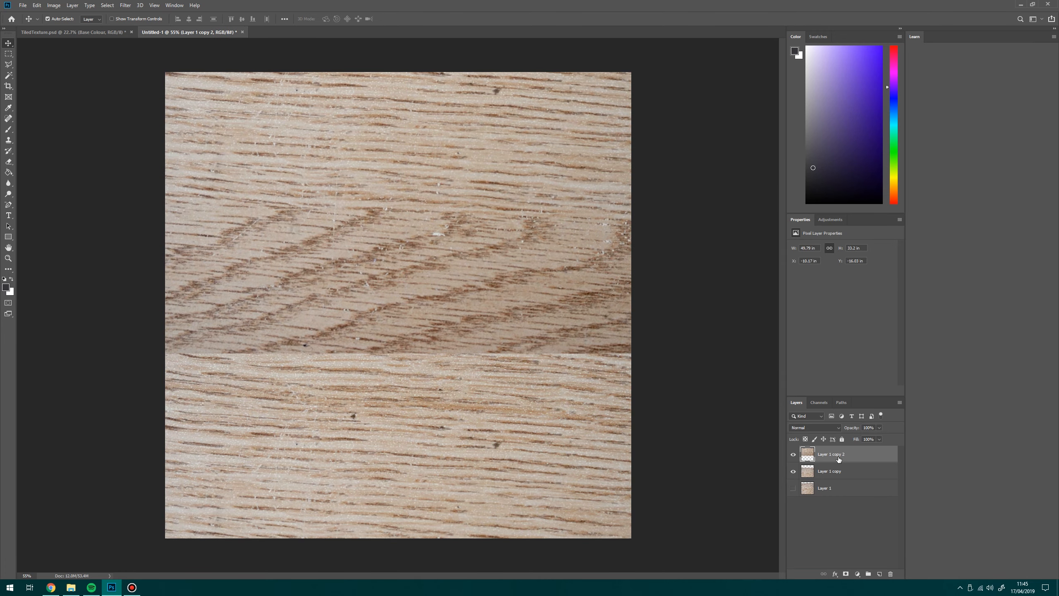
pyautogui.moveTo(836, 456); pyautogui.dragTo(839, 479)
pyautogui.moveTo(500, 154); pyautogui.dragTo(455, 135)
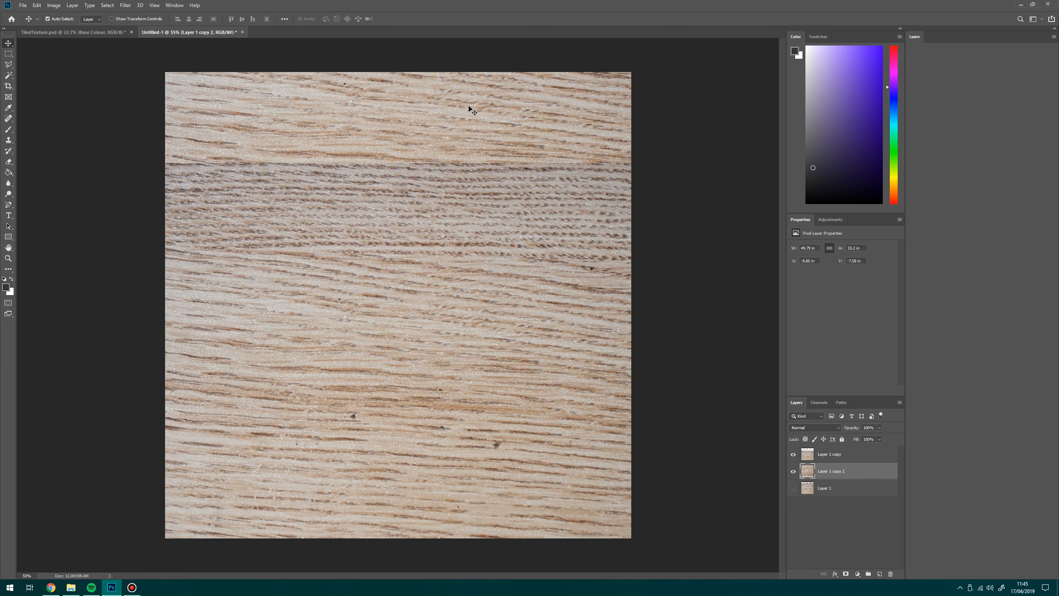
# Step: Try merging the two visible wood copies into one layer, and undo the merge
pyautogui.click(9, 54)
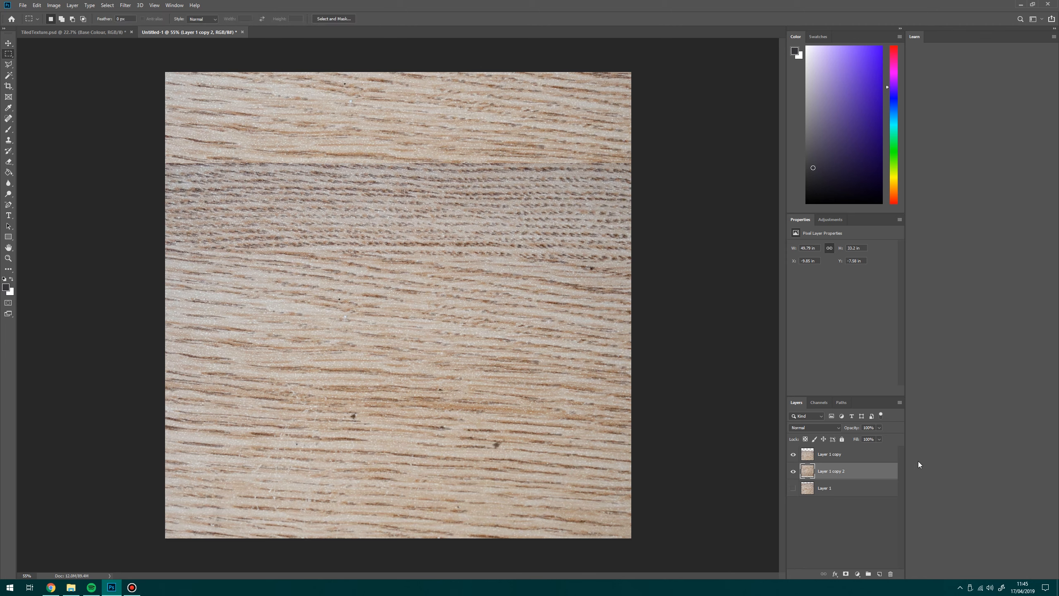
pyautogui.keyDown('ctrl'); pyautogui.click(832, 455); pyautogui.keyUp('ctrl')
pyautogui.rightClick(838, 455)
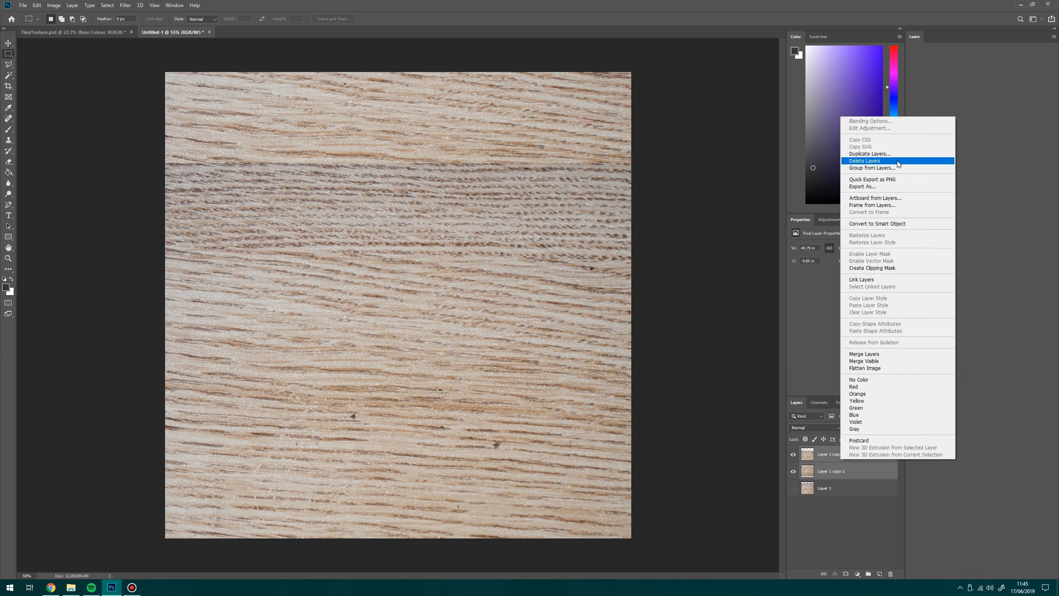
pyautogui.click(875, 355)
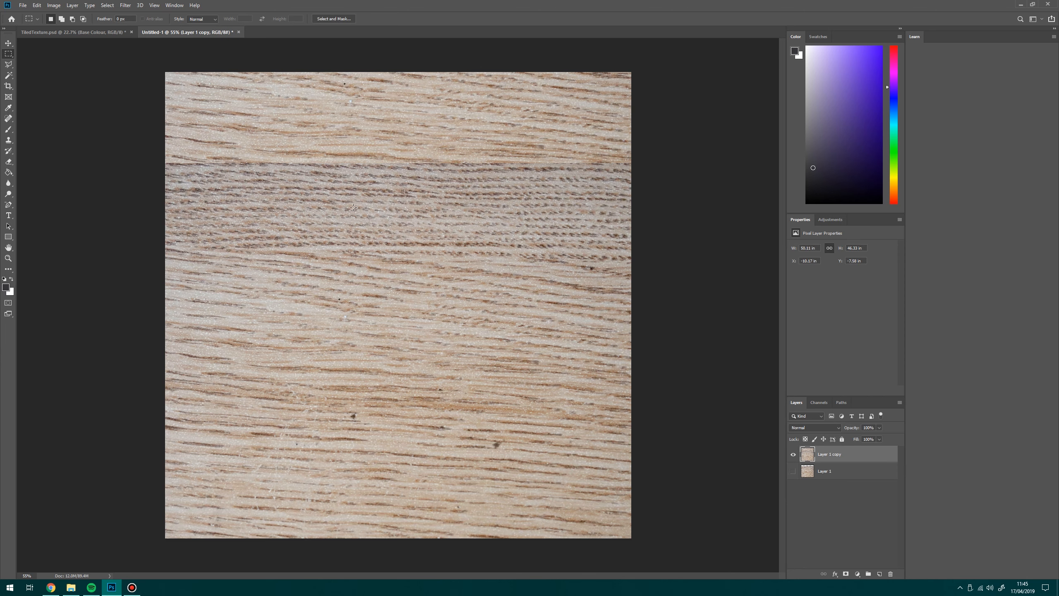
pyautogui.click(106, 5)
pyautogui.moveTo(89, 9)
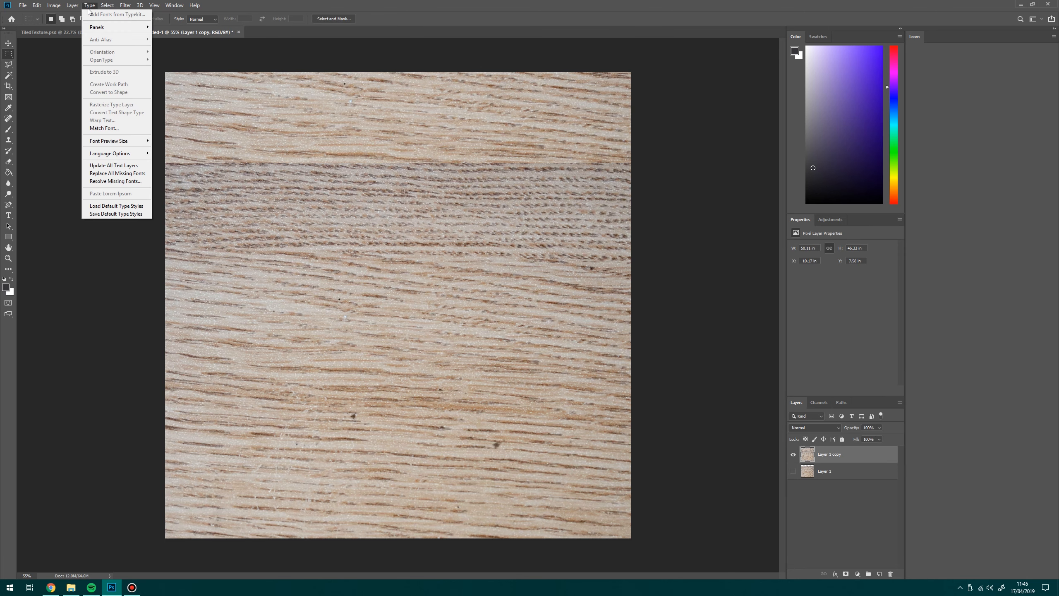
pyautogui.click(685, 172)
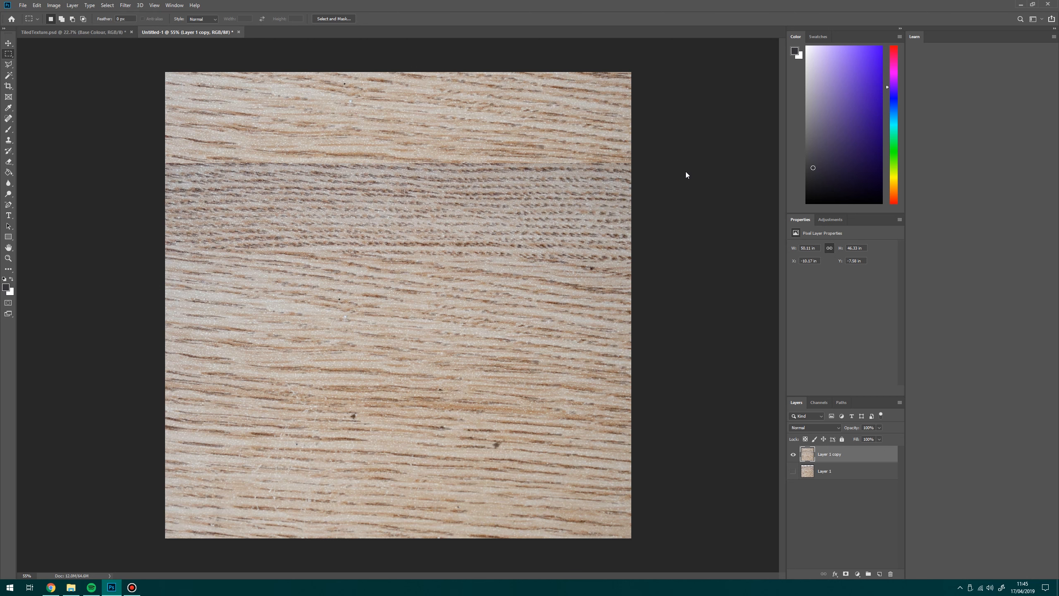
pyautogui.hotkey('ctrl', 'alt', 'z')
# Step: On Layer 1 copy 2, select a full-width rectangular band around the seam and feather the selection by 100 pixels
pyautogui.click(832, 471)
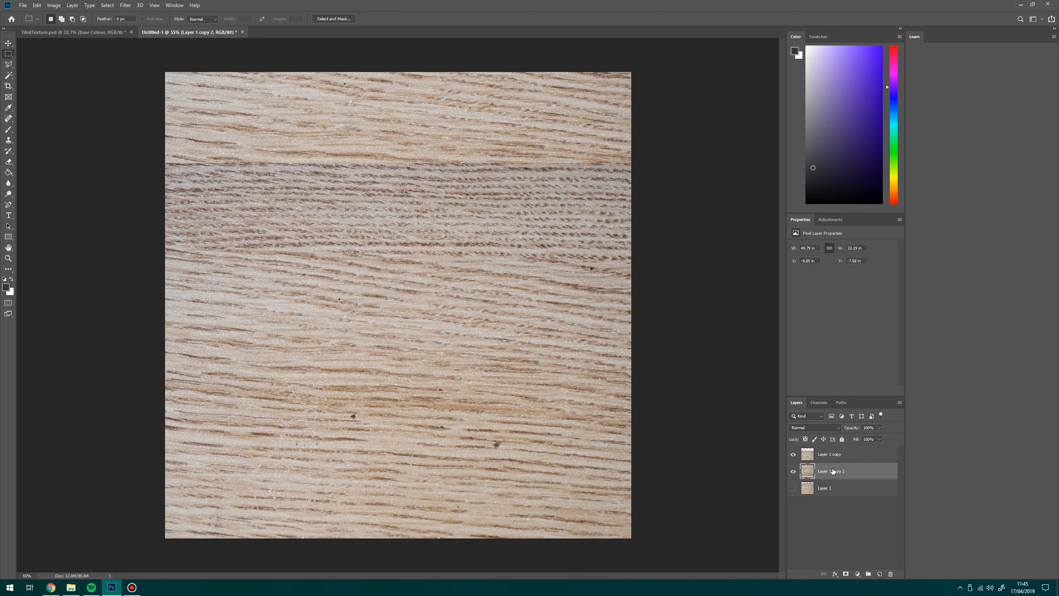
pyautogui.rightClick(12, 54)
pyautogui.click(55, 55)
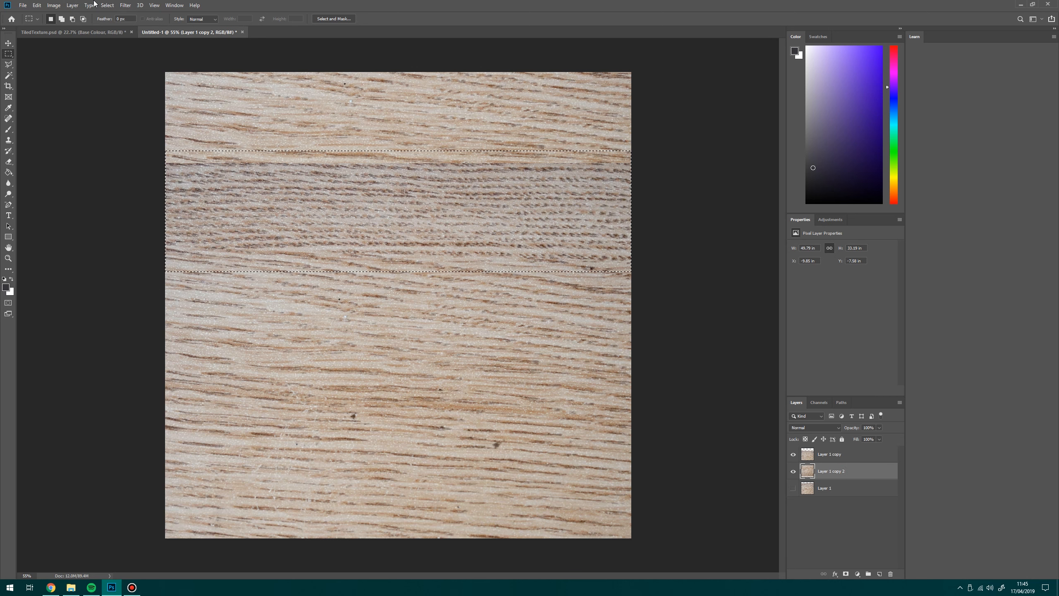
pyautogui.click(107, 5)
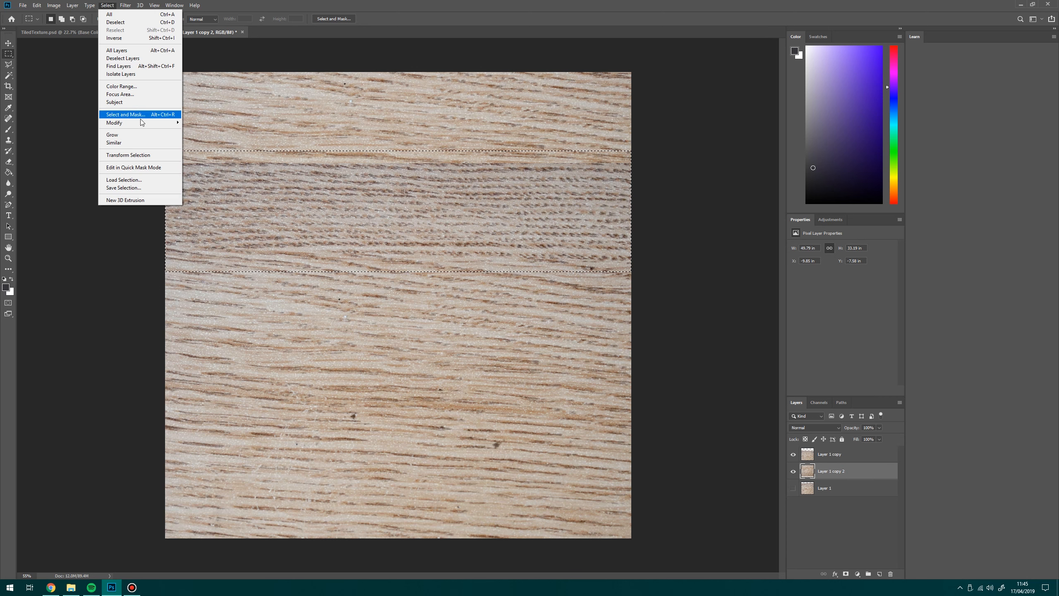
pyautogui.moveTo(142, 122)
pyautogui.click(206, 154)
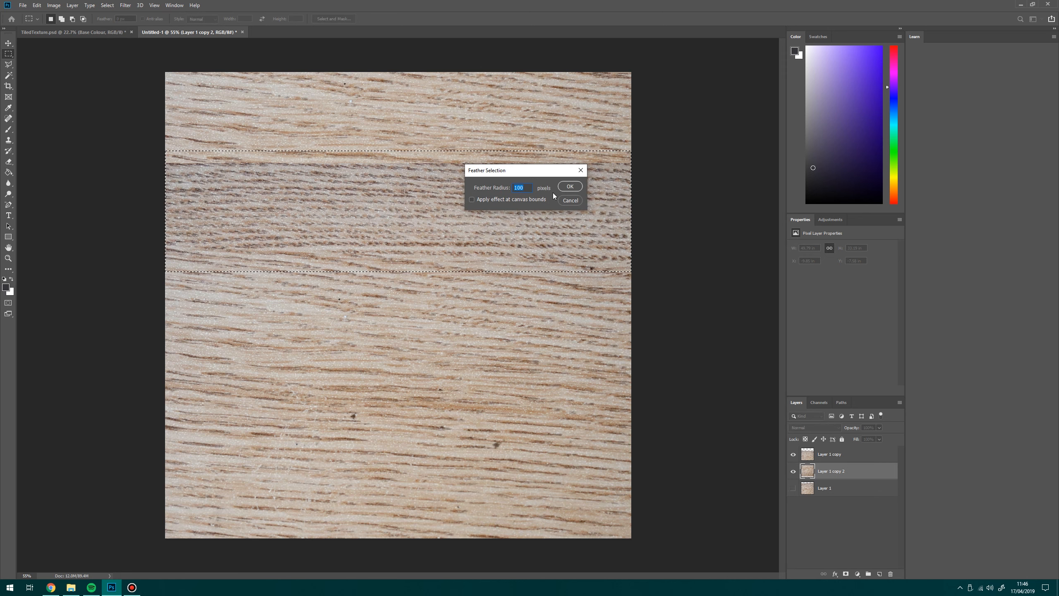
pyautogui.click(569, 187)
pyautogui.hotkey('ctrl', 'u')
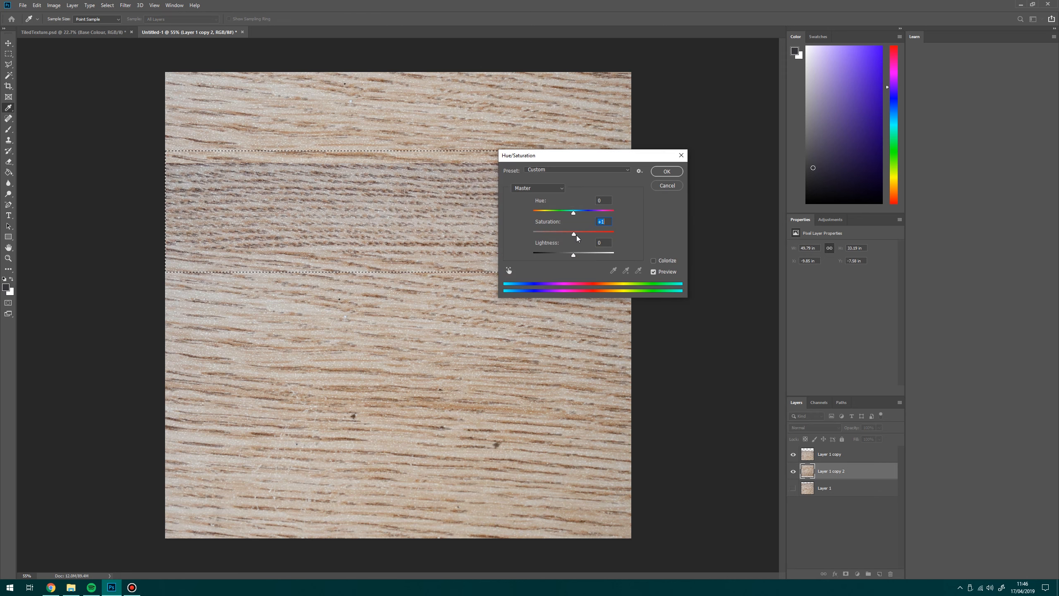
pyautogui.moveTo(576, 236)
pyautogui.mouseDown()
pyautogui.moveTo(605, 237)
pyautogui.moveTo(588, 234)
pyautogui.moveTo(593, 250)
pyautogui.moveTo(574, 238)
pyautogui.mouseUp()
pyautogui.click(678, 189)
# Step: Within the selected band on Layer 1 copy, apply Hue/Saturation with Lightness +13 and a slight negative hue shift
pyautogui.click(831, 454)
pyautogui.hotkey('ctrl', 'u')
pyautogui.moveTo(574, 254); pyautogui.dragTo(580, 254)
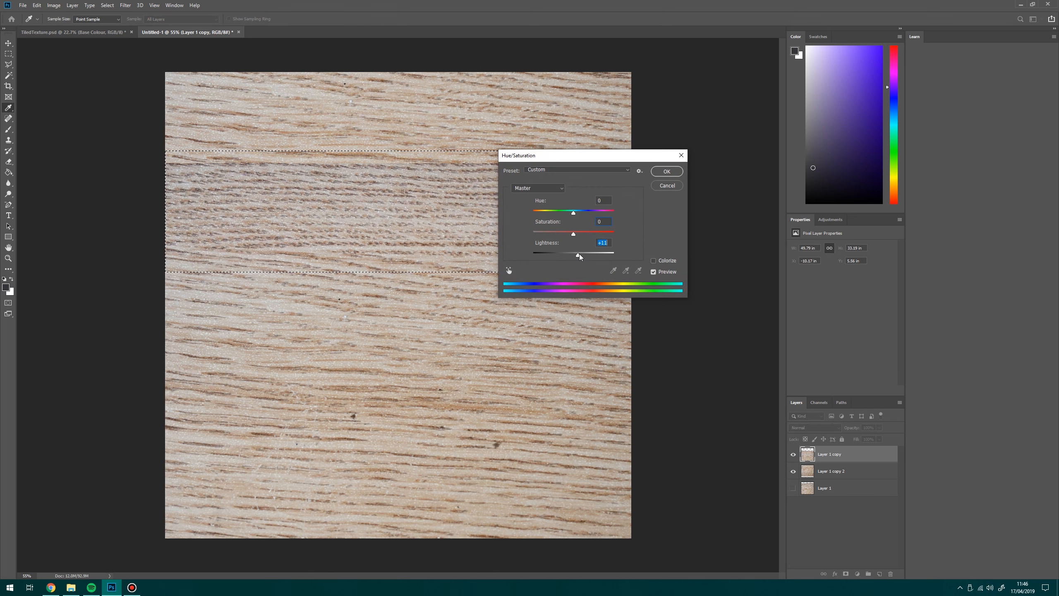
pyautogui.moveTo(574, 213); pyautogui.dragTo(572, 213)
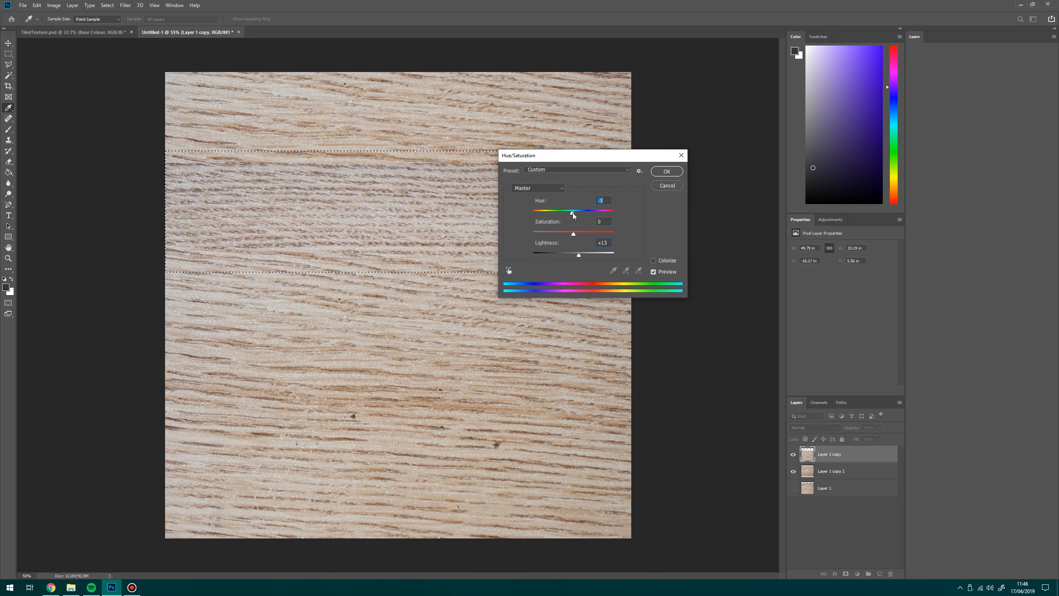
pyautogui.click(669, 174)
# Step: Within the band on Layer 1 copy 2, apply Hue/Saturation with Saturation -42 and Lightness +9, and clear the selection
pyautogui.press('m')
pyautogui.click(841, 471)
pyautogui.hotkey('ctrl', 'u')
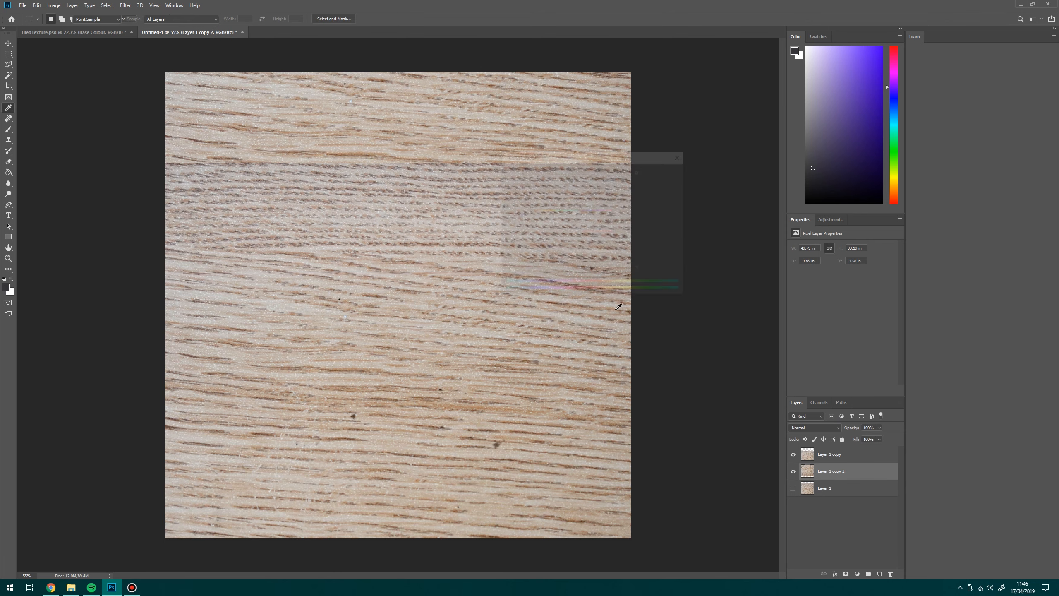
pyautogui.moveTo(574, 232); pyautogui.dragTo(573, 255)
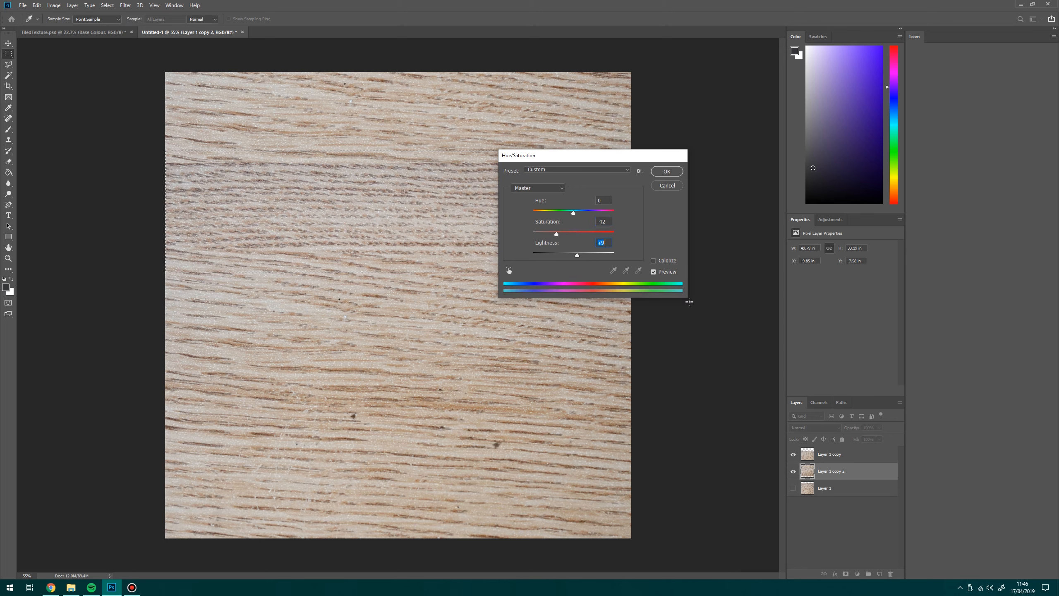
pyautogui.press('Return')
pyautogui.hotkey('ctrl', 'd')
# Step: Merge Layer 1 copy down into Layer 1 copy 2 and compare the result with the hidden original layer
pyautogui.keyDown('shift'); pyautogui.click(842, 458); pyautogui.keyUp('shift')
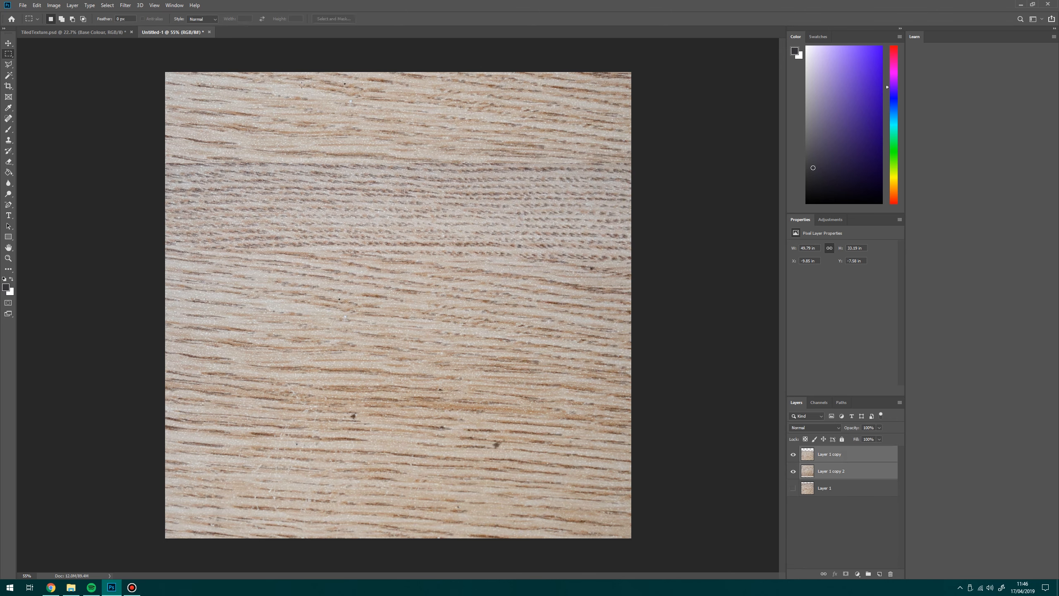
pyautogui.click(114, 7)
pyautogui.moveTo(85, 7)
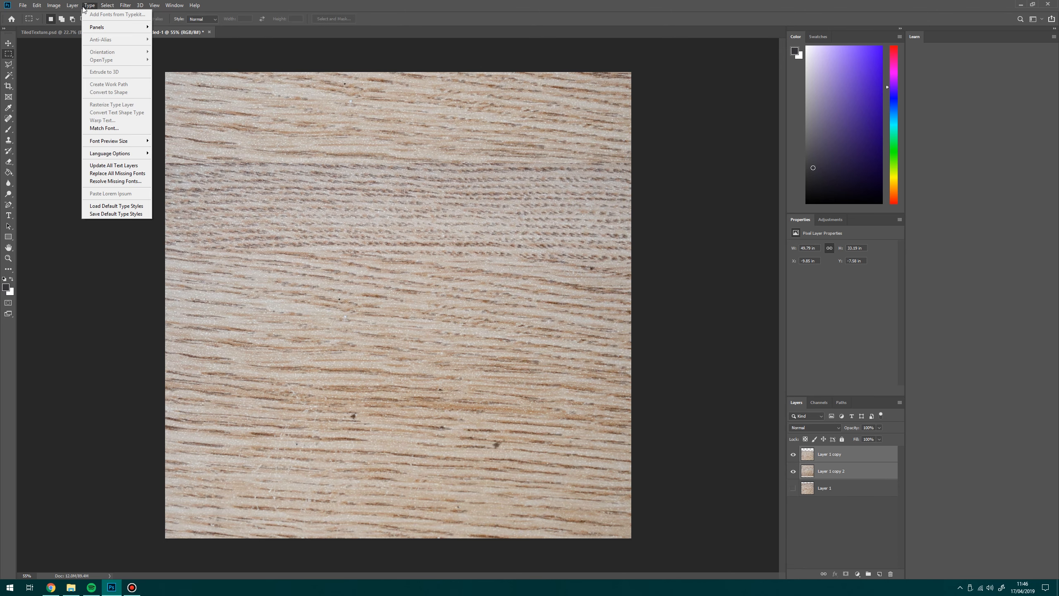
pyautogui.rightClick(830, 454)
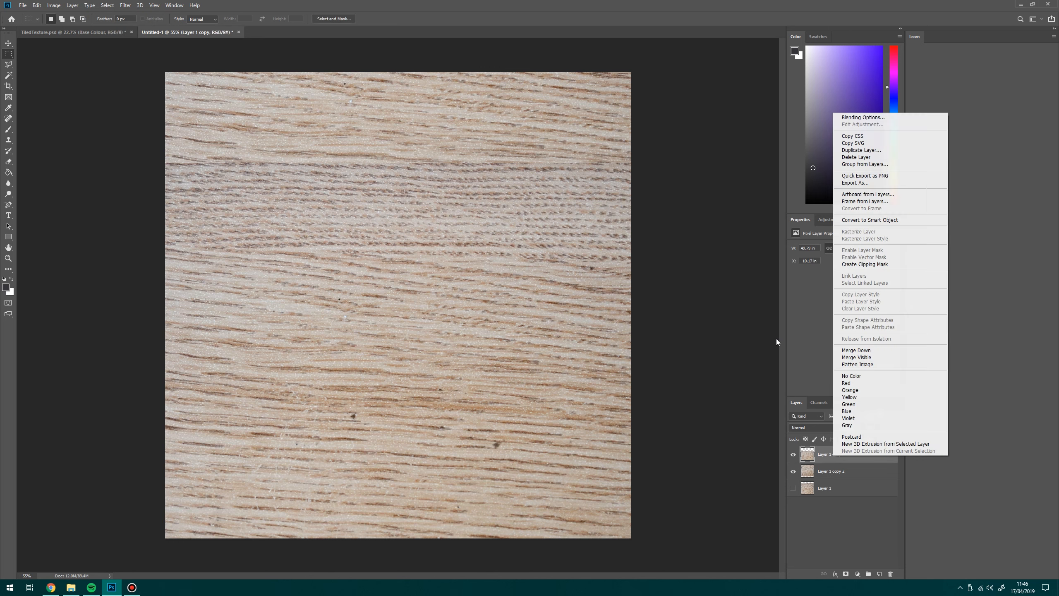
pyautogui.click(880, 354)
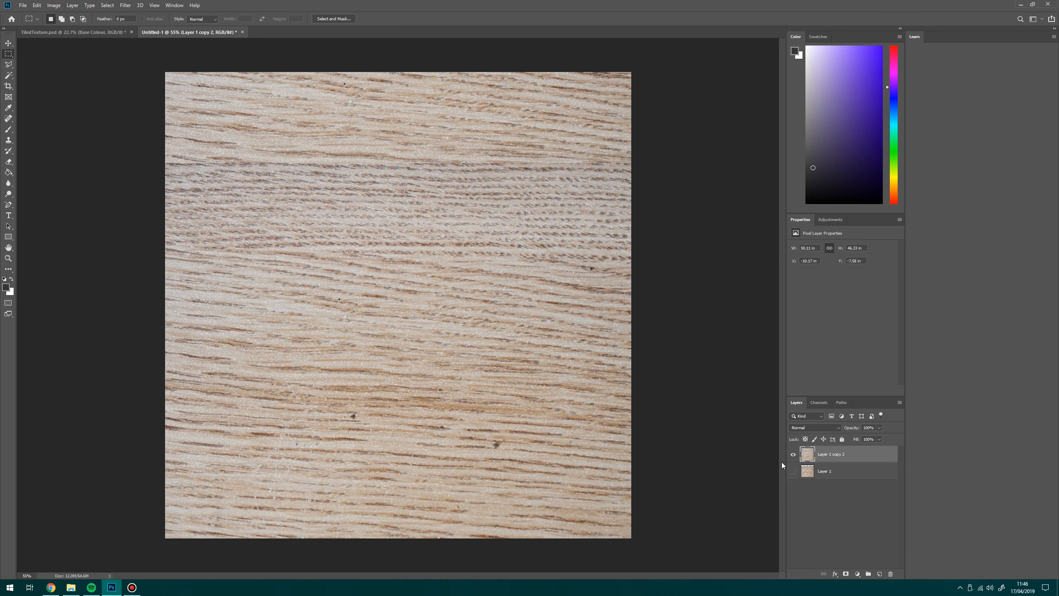
pyautogui.click(794, 455)
pyautogui.click(794, 471)
pyautogui.click(794, 471)
pyautogui.click(794, 456)
# Step: Try the Offset filter on the merged layer with 1024 pixels horizontally and vertically and wrap-around edges, and undo it
pyautogui.click(125, 5)
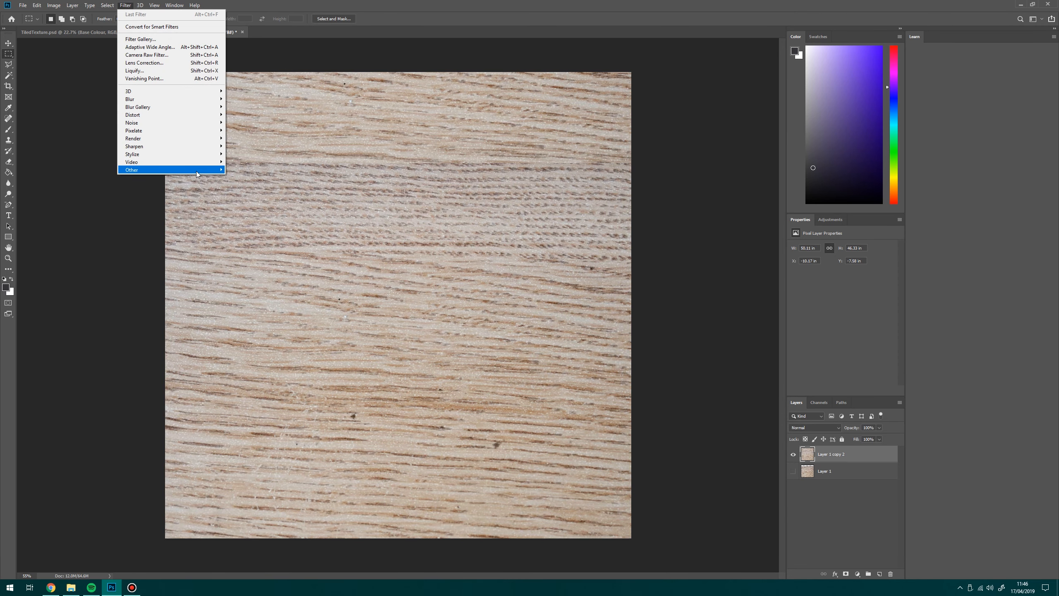
pyautogui.moveTo(197, 169)
pyautogui.click(244, 208)
pyautogui.write('1024')
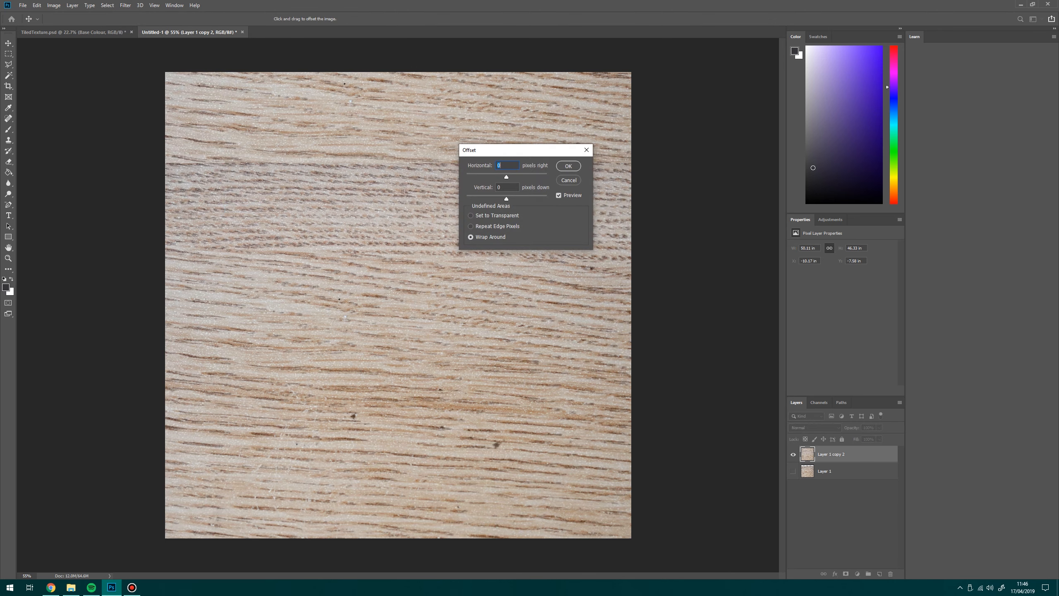
pyautogui.press('Tab')
pyautogui.write('1024')
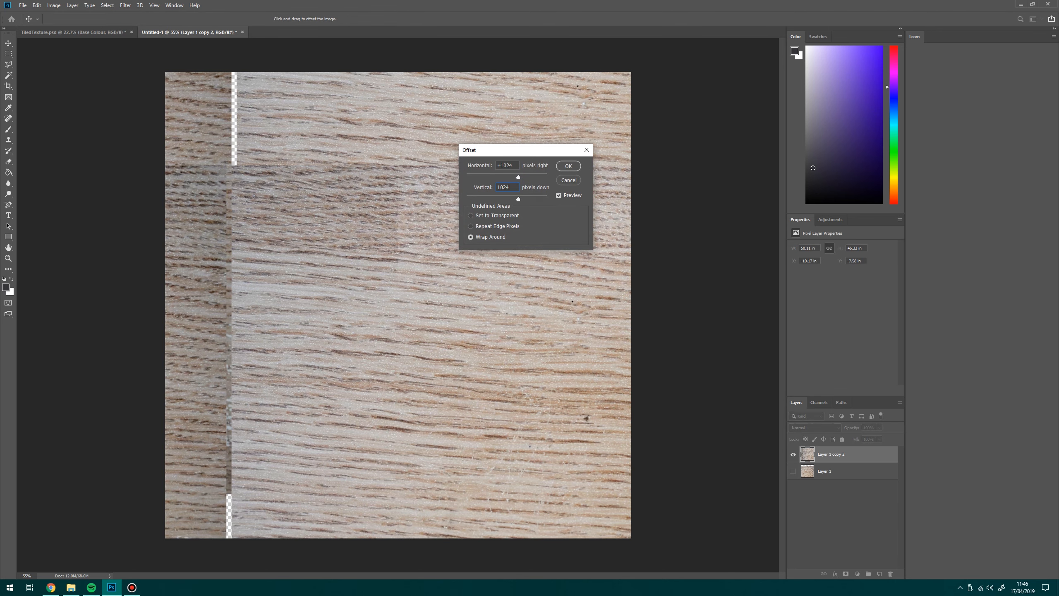
pyautogui.press('Return')
pyautogui.hotkey('ctrl', 'z')
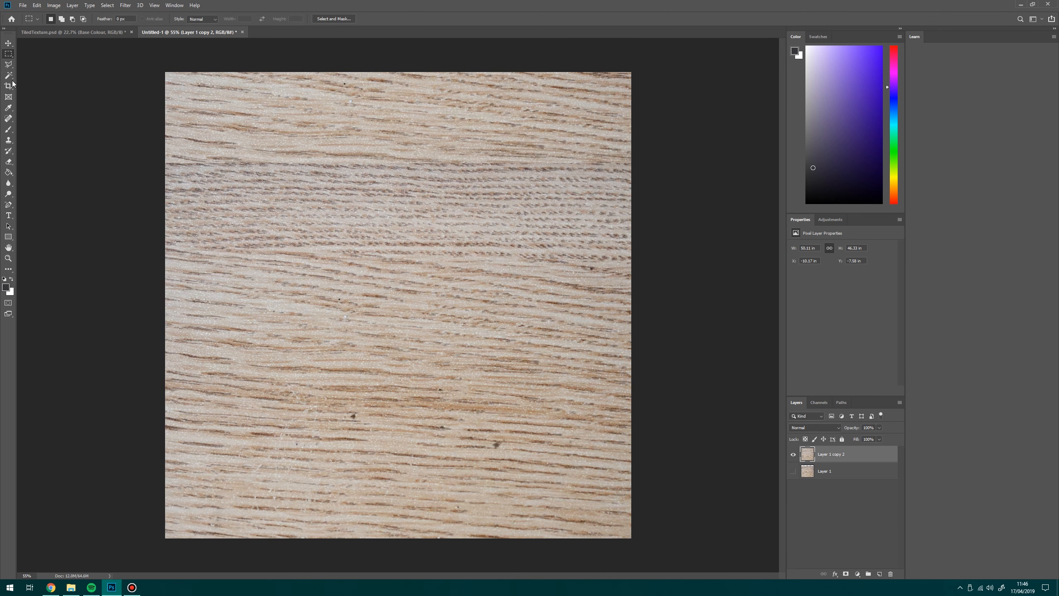
# Step: Crop the image to the canvas bounds with deletion of the cropped pixels enabled
pyautogui.click(8, 87)
pyautogui.click(351, 119)
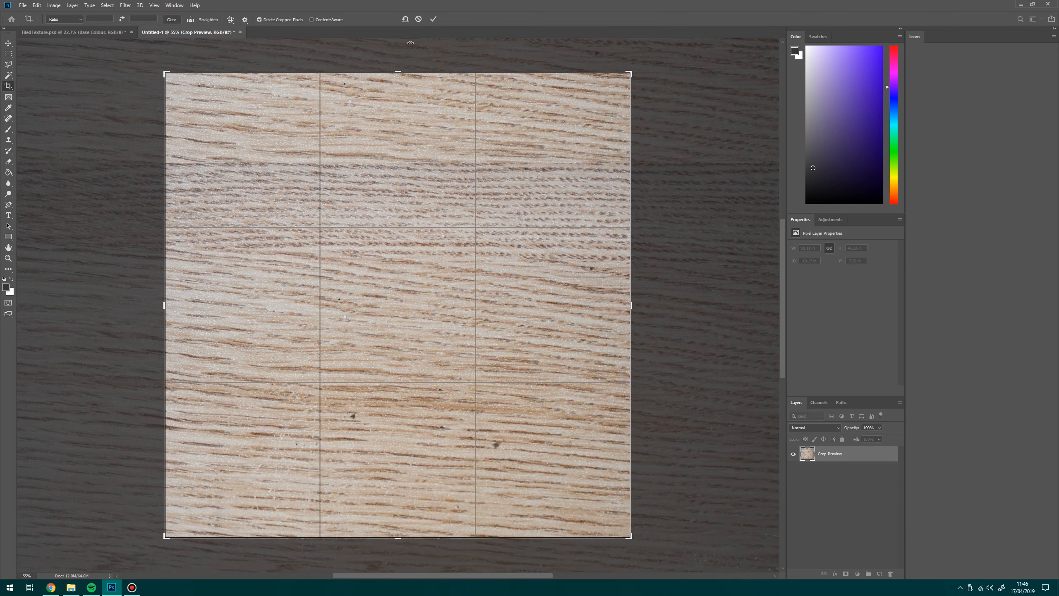
pyautogui.click(432, 20)
# Step: Try the last Offset filter again on the cropped Layer 1 copy 2, and undo it
pyautogui.click(125, 5)
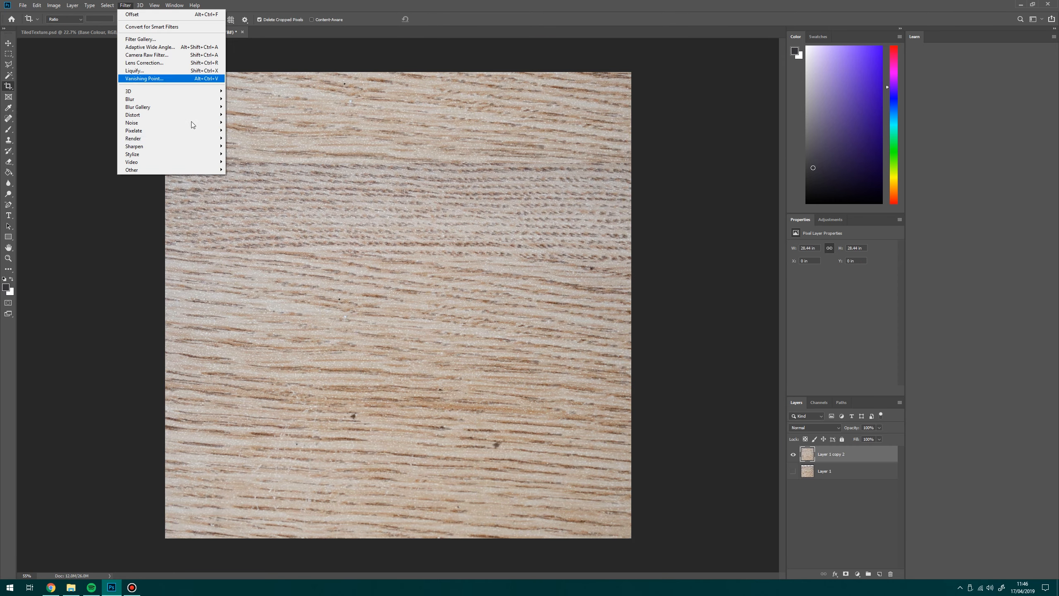
pyautogui.click(170, 15)
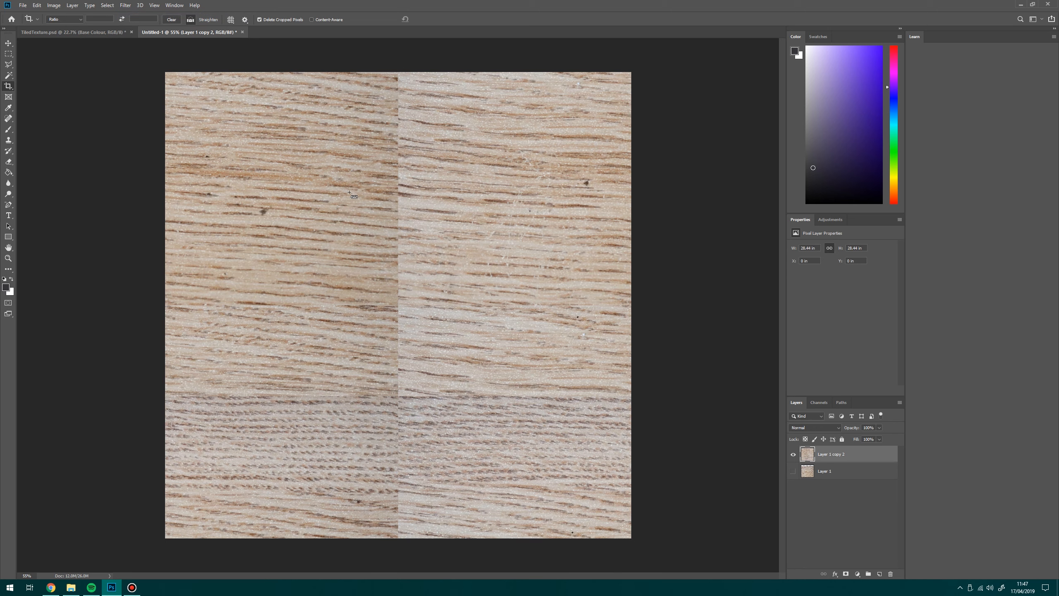
pyautogui.hotkey('ctrl', 'z')
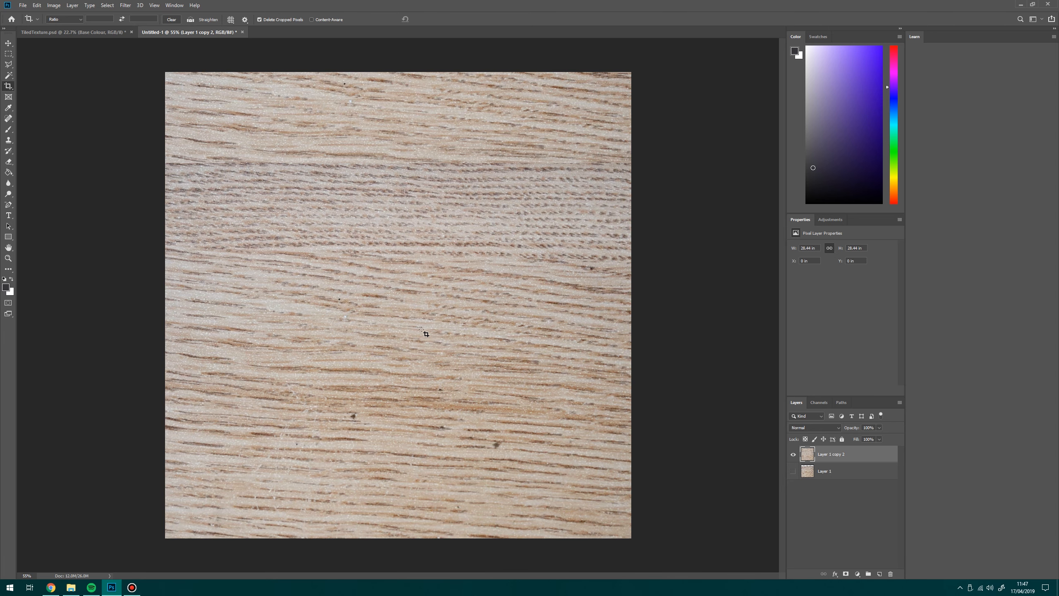
# Step: Add a Levels adjustment layer above Layer 1 copy 2 and reduce the Brush tool to 500 px
pyautogui.click(858, 574)
pyautogui.click(889, 458)
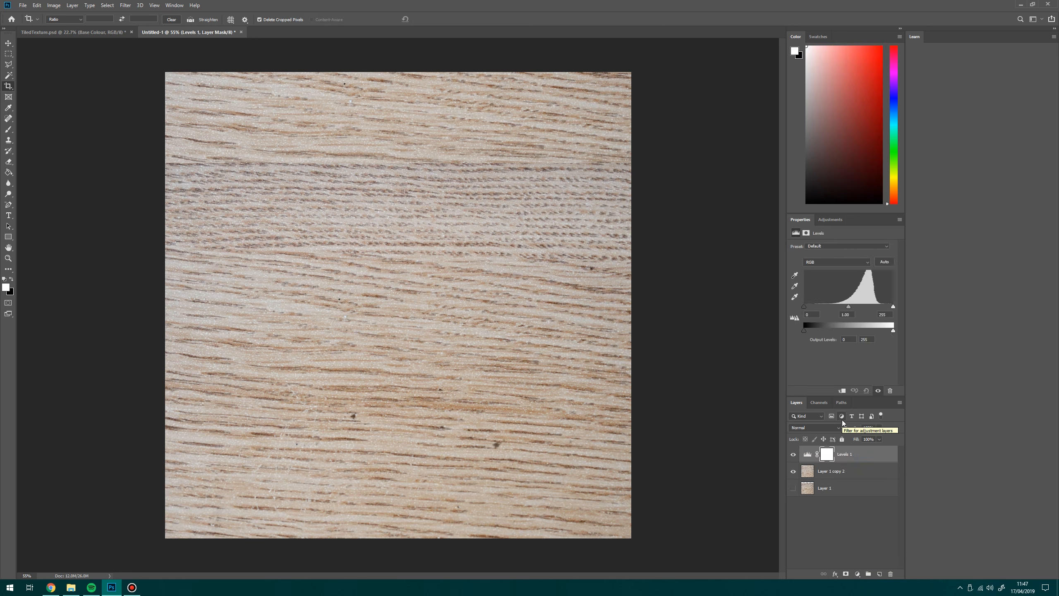
pyautogui.click(8, 129)
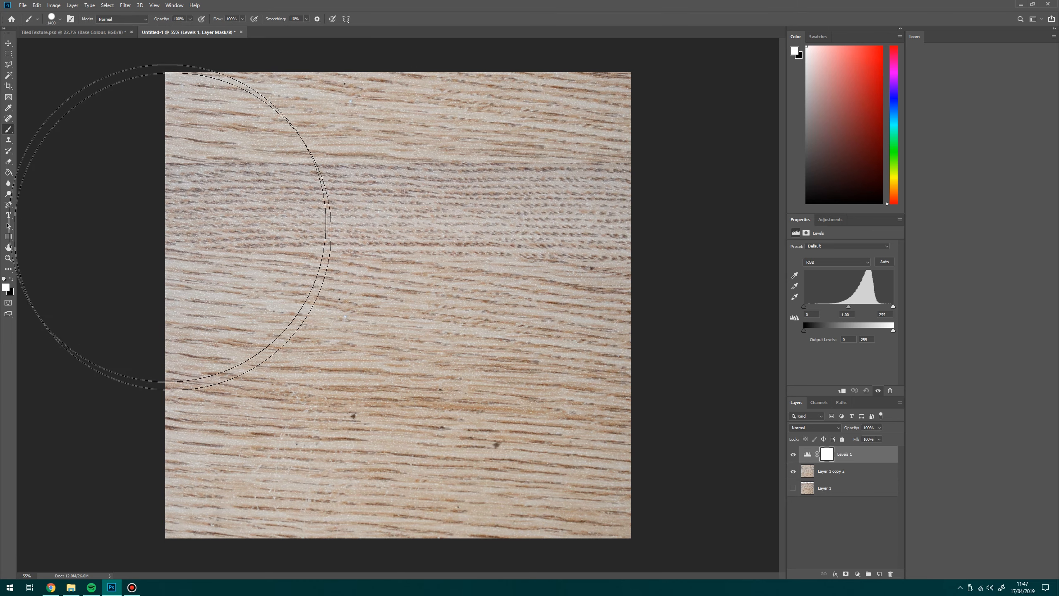
pyautogui.press('[')
pyautogui.press('[')
pyautogui.press('[')
pyautogui.press('[')
pyautogui.press('[')
pyautogui.press('[')
pyautogui.press('[')
pyautogui.press('[')
pyautogui.press('[')
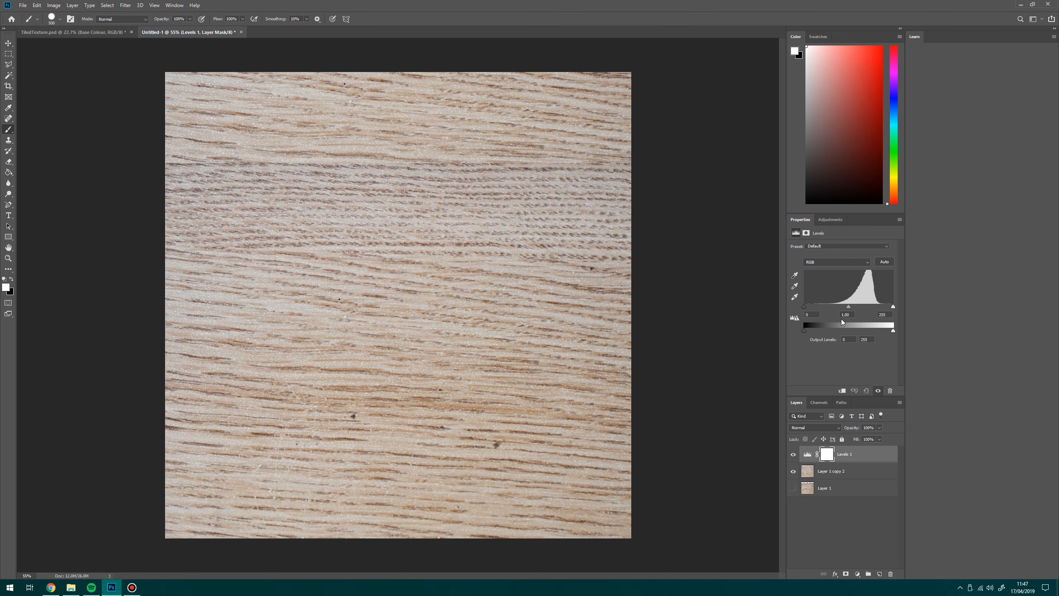
# Step: Set the Levels black input to 52 and midtone to 0.79, and invert the Levels 1 mask to black
pyautogui.moveTo(848, 307); pyautogui.dragTo(823, 307)
pyautogui.hotkey('ctrl', 'z')
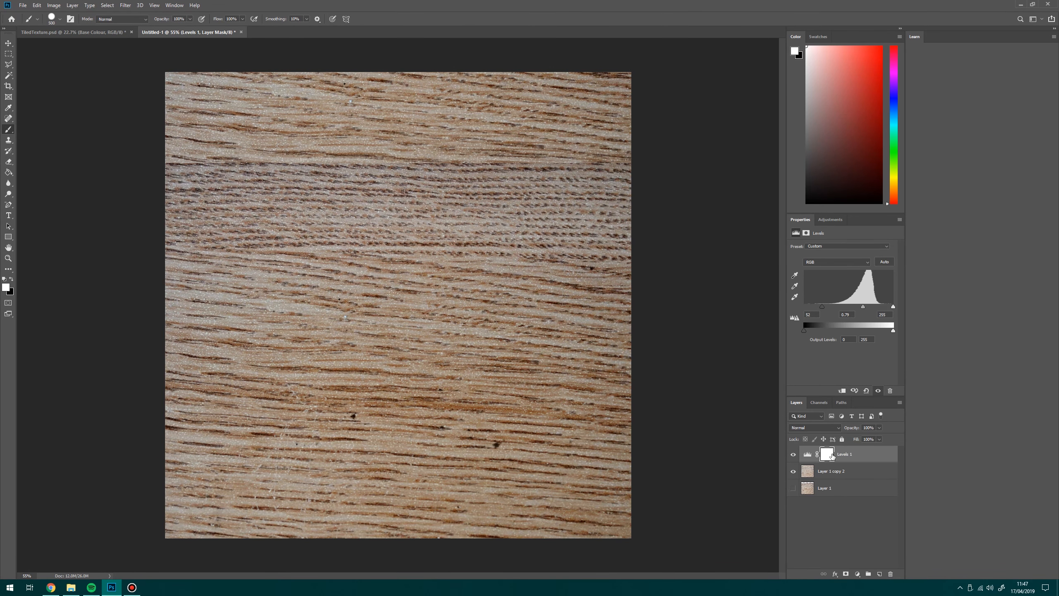
pyautogui.click(828, 455)
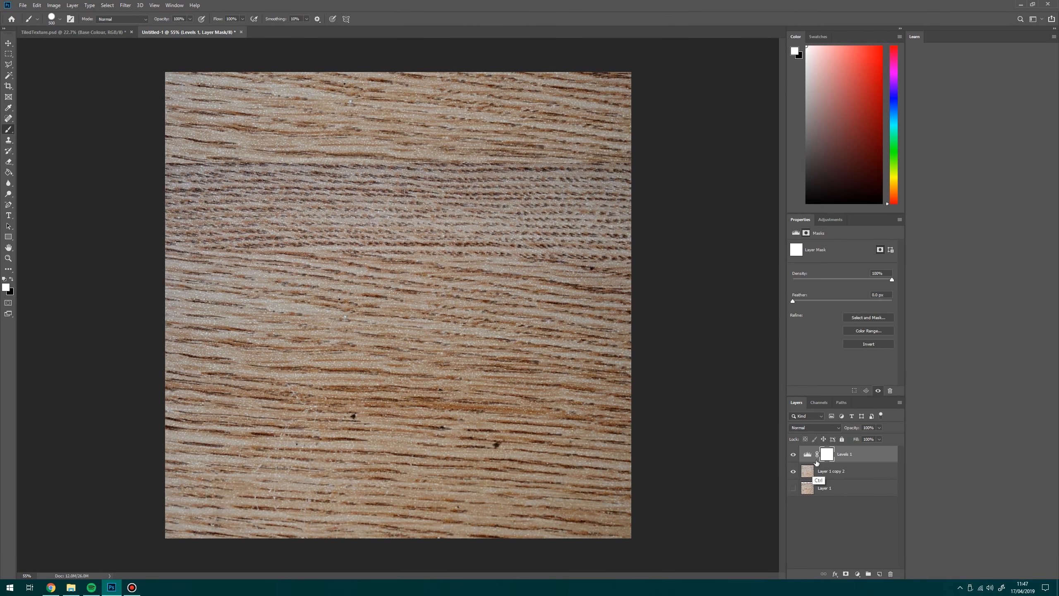
pyautogui.hotkey('ctrl', 'i')
# Step: Paint white on the Levels 1 mask along the texture's left edge, switching to a soft brush for a blurred transition
pyautogui.moveTo(201, 100)
pyautogui.mouseDown()
pyautogui.moveTo(130, 237)
pyautogui.moveTo(169, 498)
pyautogui.mouseUp()
pyautogui.click(60, 20)
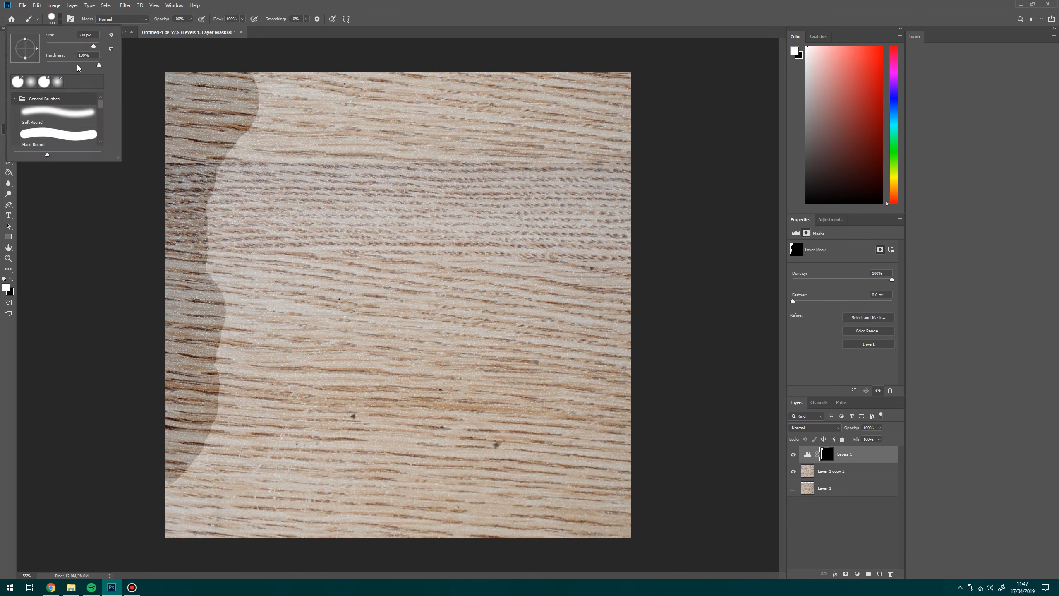
pyautogui.click(91, 244)
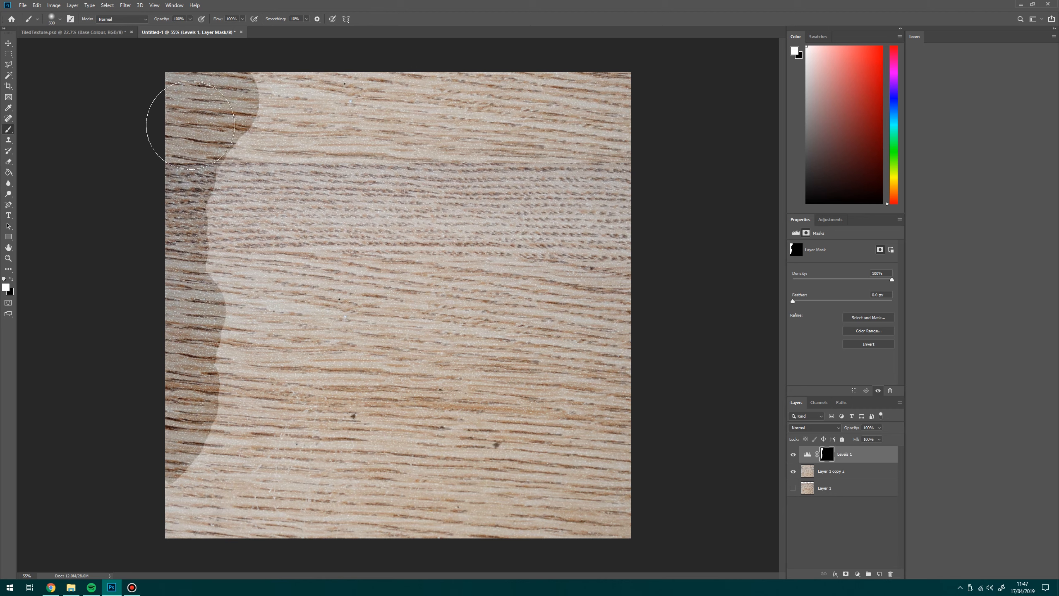
pyautogui.moveTo(220, 117)
pyautogui.mouseDown()
pyautogui.moveTo(202, 162)
pyautogui.moveTo(206, 115)
pyautogui.moveTo(194, 208)
pyautogui.moveTo(168, 254)
pyautogui.moveTo(165, 361)
pyautogui.moveTo(199, 334)
pyautogui.moveTo(172, 488)
pyautogui.moveTo(159, 461)
pyautogui.moveTo(201, 523)
pyautogui.moveTo(223, 354)
pyautogui.moveTo(218, 201)
pyautogui.mouseUp()
# Step: Enlarge the soft brush and extend the white area of the Levels 1 mask across the left half of the texture
pyautogui.press(']')
pyautogui.press(']')
pyautogui.press(']')
pyautogui.press(']')
pyautogui.press(']')
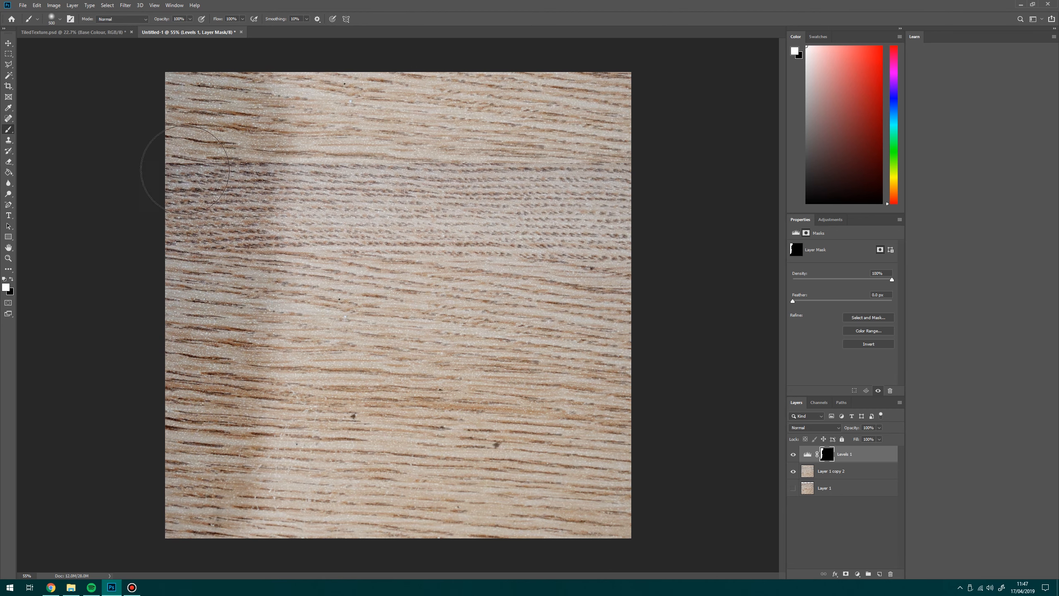
pyautogui.press(']')
pyautogui.press(']')
pyautogui.press(']')
pyautogui.press(']')
pyautogui.press(']')
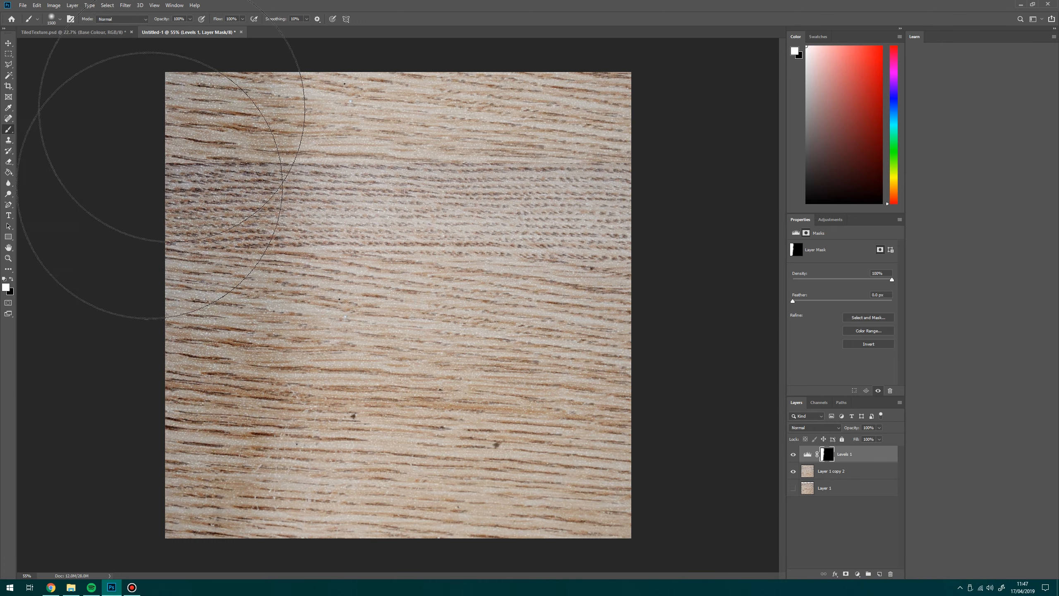
pyautogui.moveTo(165, 47)
pyautogui.mouseDown()
pyautogui.moveTo(272, 189)
pyautogui.moveTo(331, 402)
pyautogui.moveTo(391, 295)
pyautogui.mouseUp()
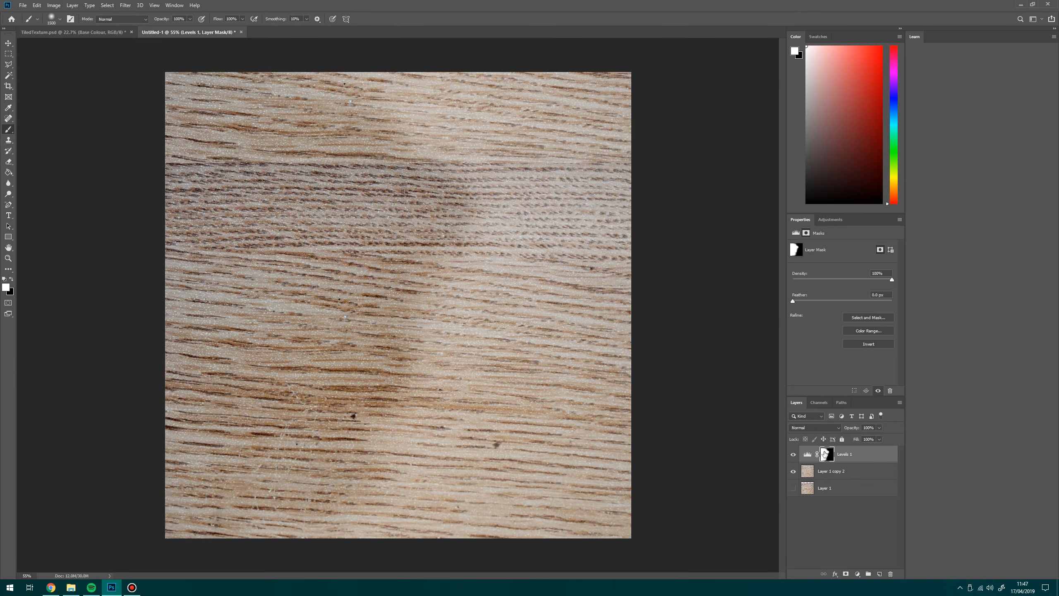
# Step: Set the Levels black input to 0 and midtone to 0.78, and paint the mask black through the middle of the texture
pyautogui.click(808, 454)
pyautogui.moveTo(848, 307)
pyautogui.mouseDown()
pyautogui.moveTo(839, 307)
pyautogui.moveTo(856, 307)
pyautogui.mouseUp()
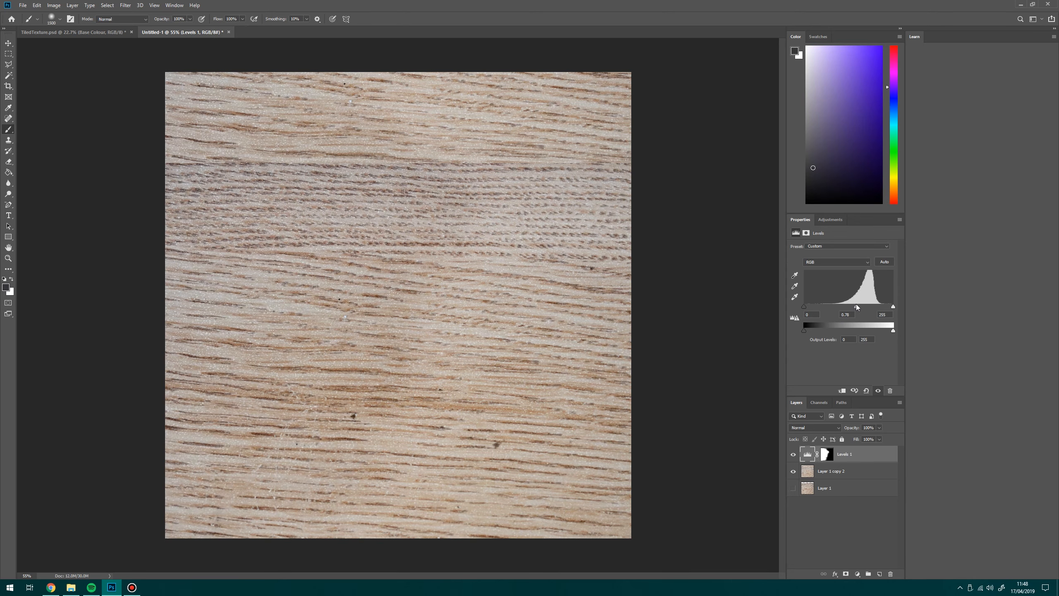
pyautogui.click(827, 454)
pyautogui.press('x')
pyautogui.moveTo(461, 254)
pyautogui.mouseDown()
pyautogui.moveTo(461, 189)
pyautogui.moveTo(421, 179)
pyautogui.mouseUp()
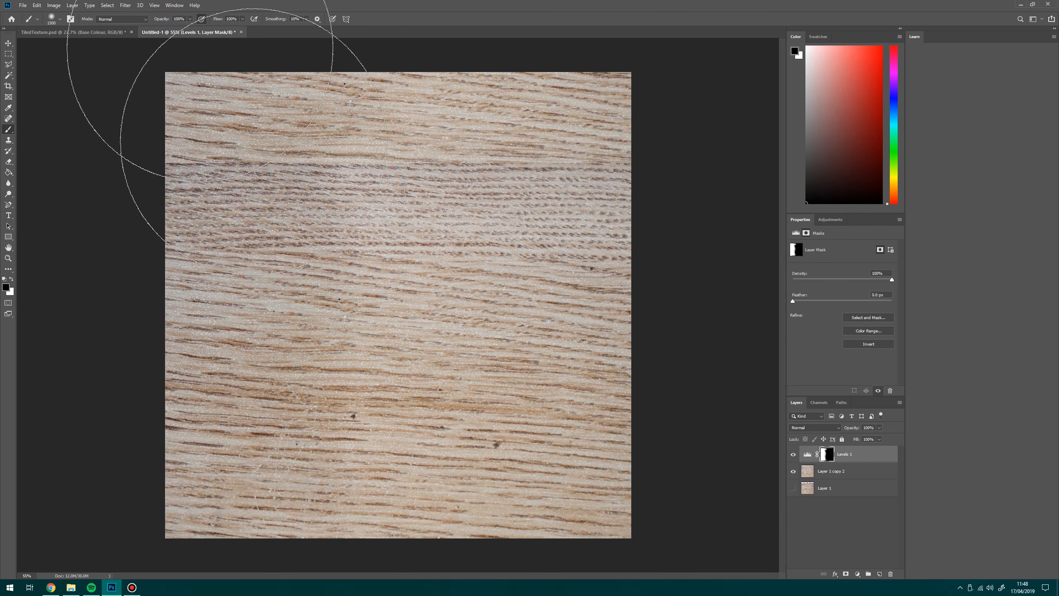
# Step: Turn on pen pressure for brush opacity and paint white on the Levels 1 mask to soften the transition towards the middle
pyautogui.click(201, 19)
pyautogui.press('x')
pyautogui.moveTo(367, 267)
pyautogui.mouseDown()
pyautogui.moveTo(338, 312)
pyautogui.moveTo(493, 194)
pyautogui.mouseUp()
# Step: Merge Levels 1 with Layer 1 copy 2 and reapply the last Offset filter to the merged layer
pyautogui.click(853, 472)
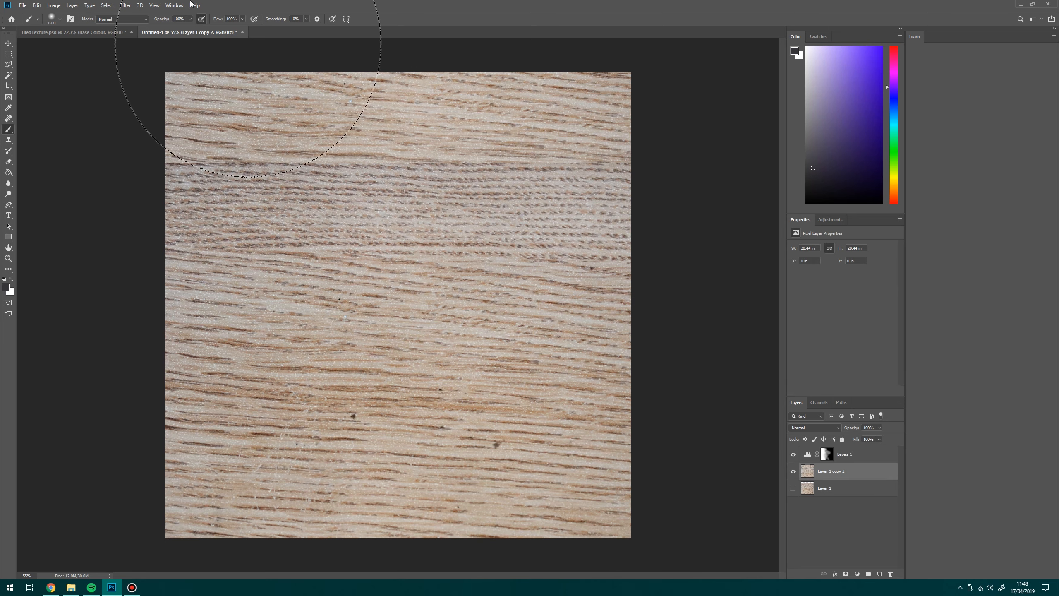
pyautogui.keyDown('shift'); pyautogui.click(853, 454); pyautogui.keyUp('shift')
pyautogui.rightClick(852, 453)
pyautogui.click(876, 347)
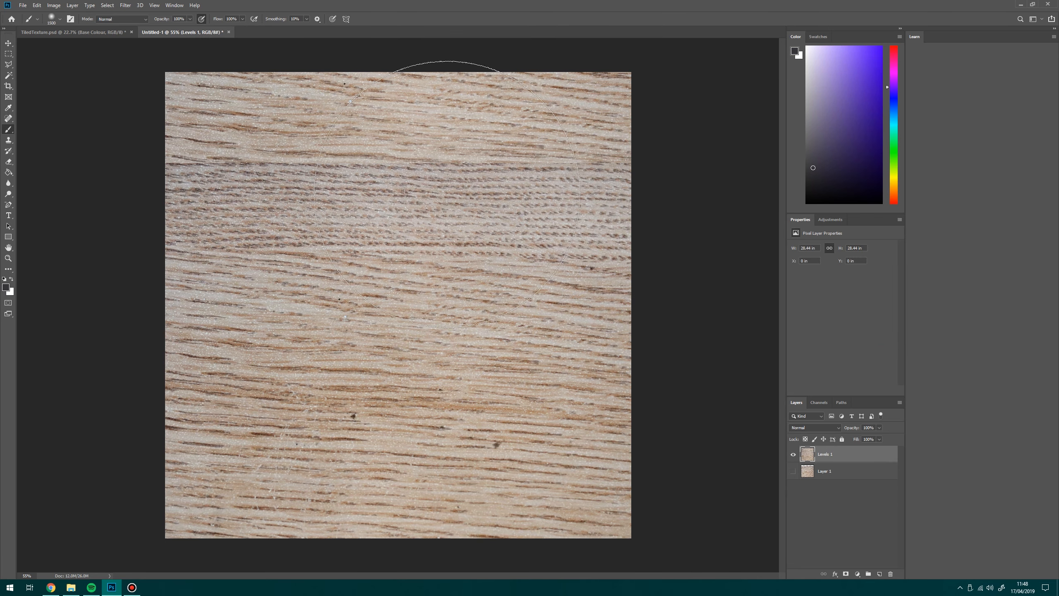
pyautogui.click(125, 5)
pyautogui.click(138, 13)
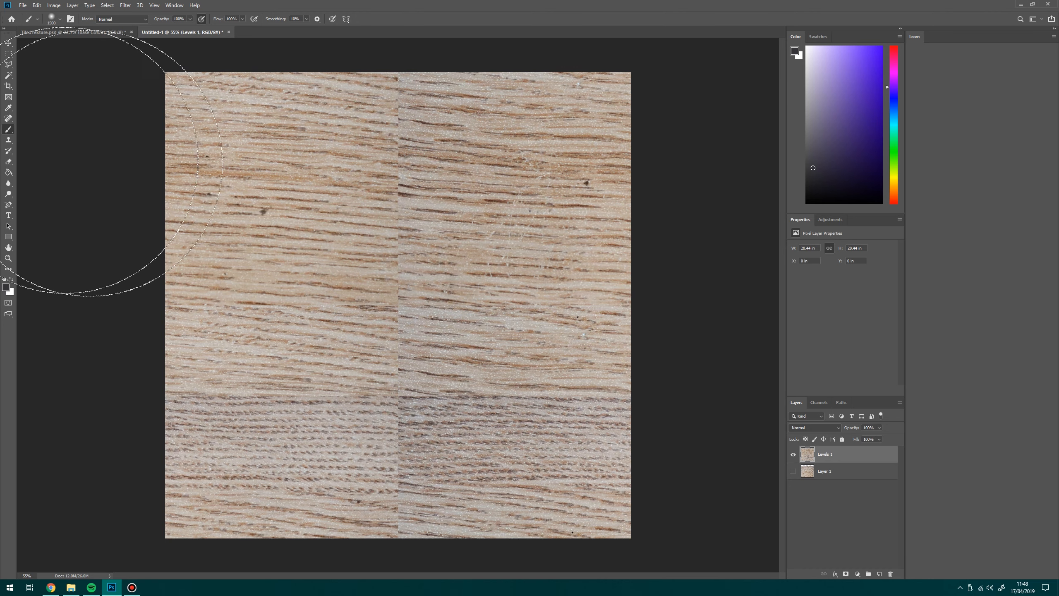
# Step: Switch to the Clone Stamp tool for retouching the upper part of the central vertical seam
pyautogui.click(9, 119)
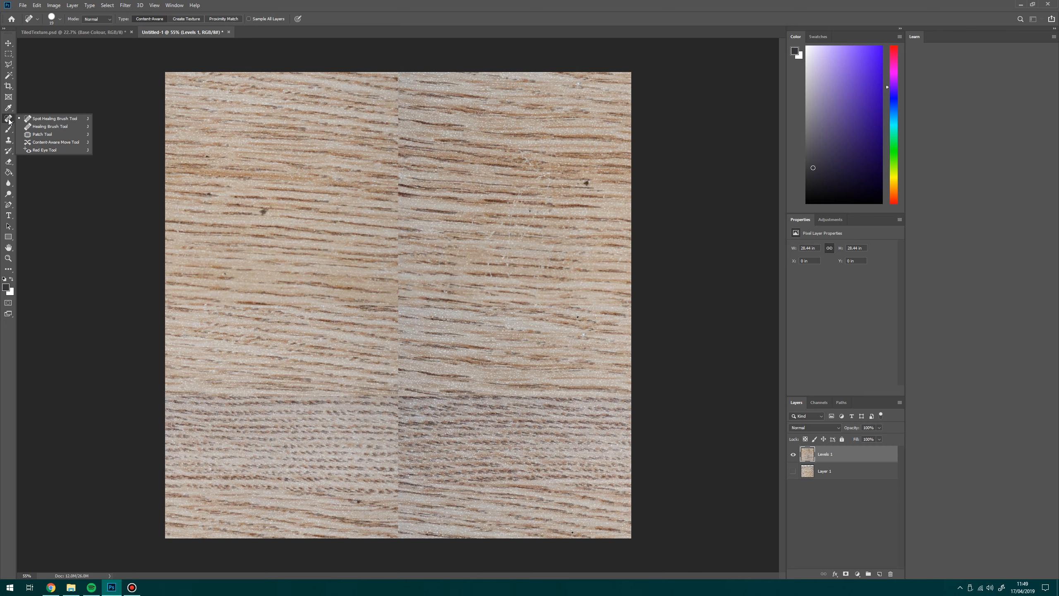
pyautogui.click(9, 155)
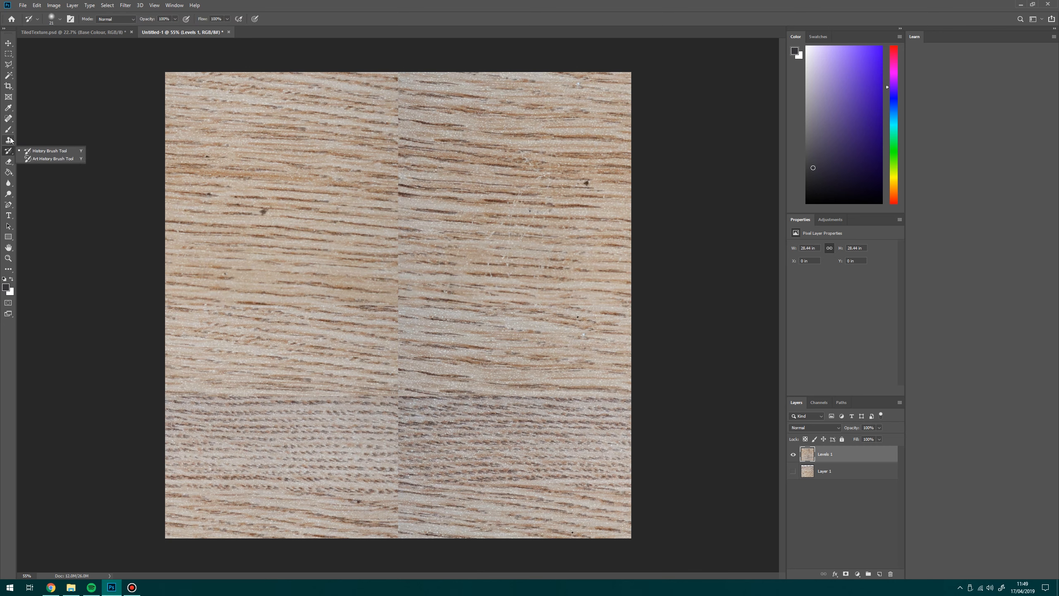
pyautogui.click(9, 132)
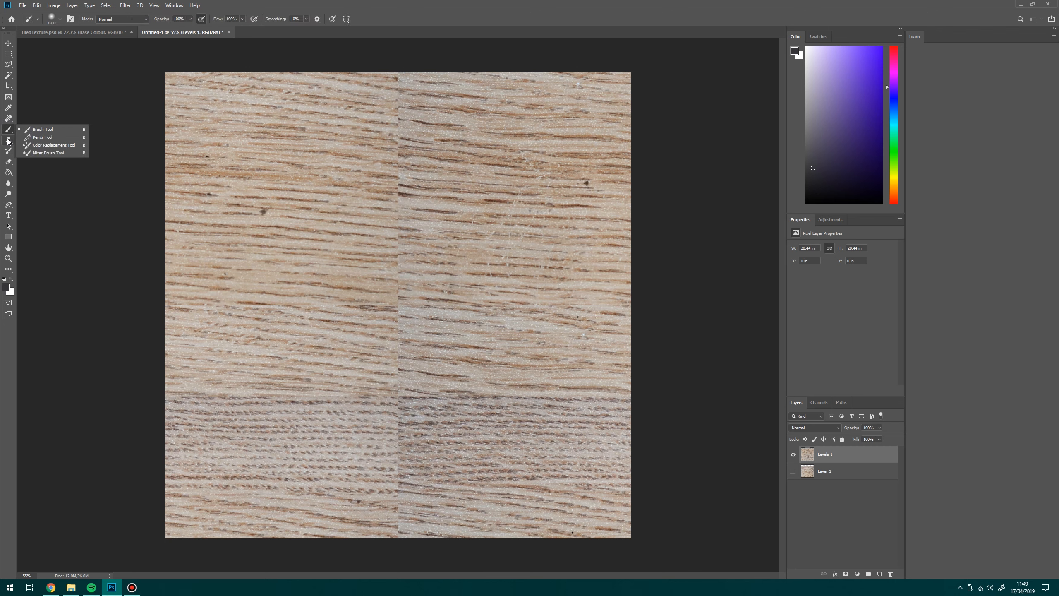
pyautogui.click(8, 141)
pyautogui.click(46, 140)
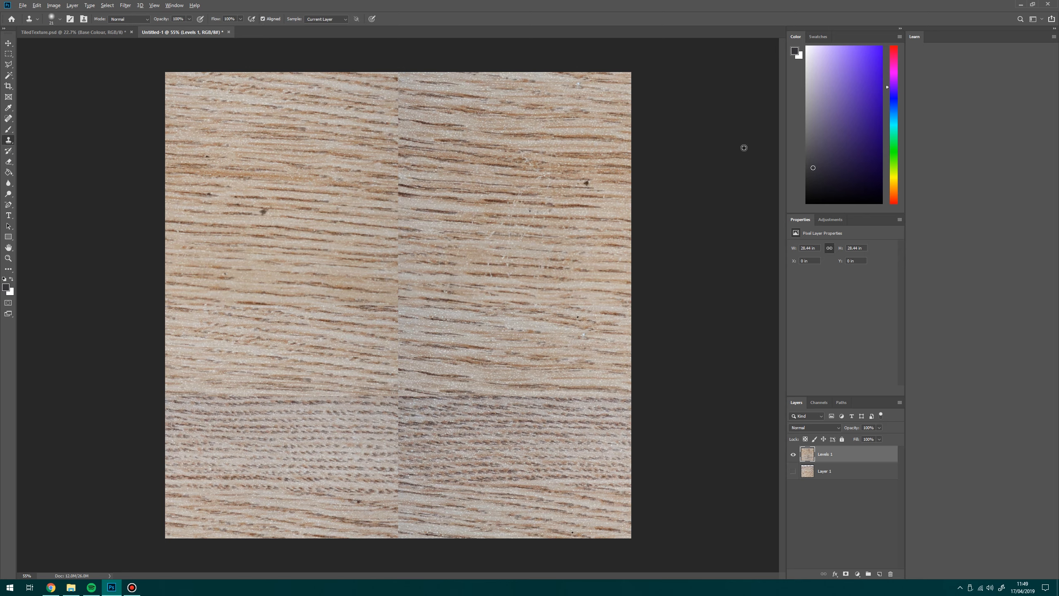
pyautogui.scroll(7, 548, 151)
pyautogui.scroll(-1, 420, 104)
pyautogui.moveTo(420, 84); pyautogui.dragTo(410, 175)
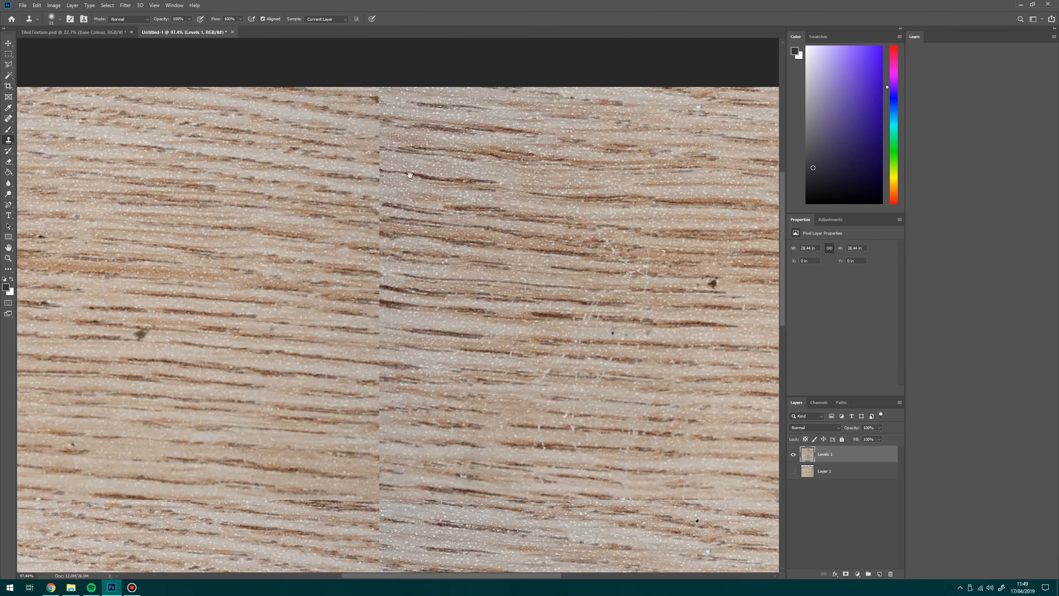
pyautogui.scroll(-1, 410, 175)
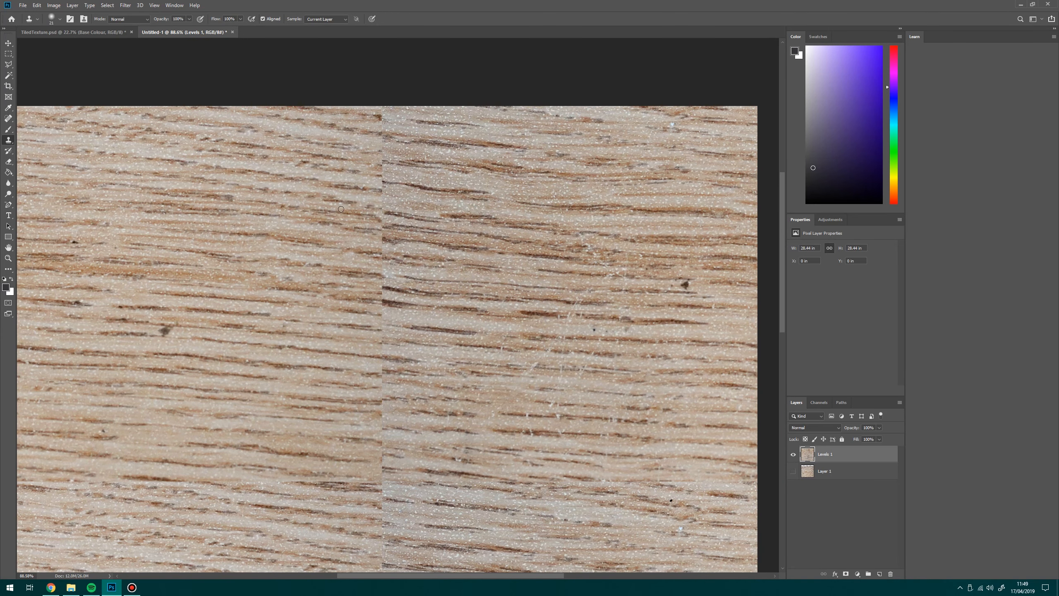
# Step: Set the Clone Stamp brush hardness to 57% and shrink the brush to the width of the fine grain lines
pyautogui.press(']')
pyautogui.press(']')
pyautogui.press(']')
pyautogui.keyDown('alt'); pyautogui.click(502, 183); pyautogui.keyUp('alt')
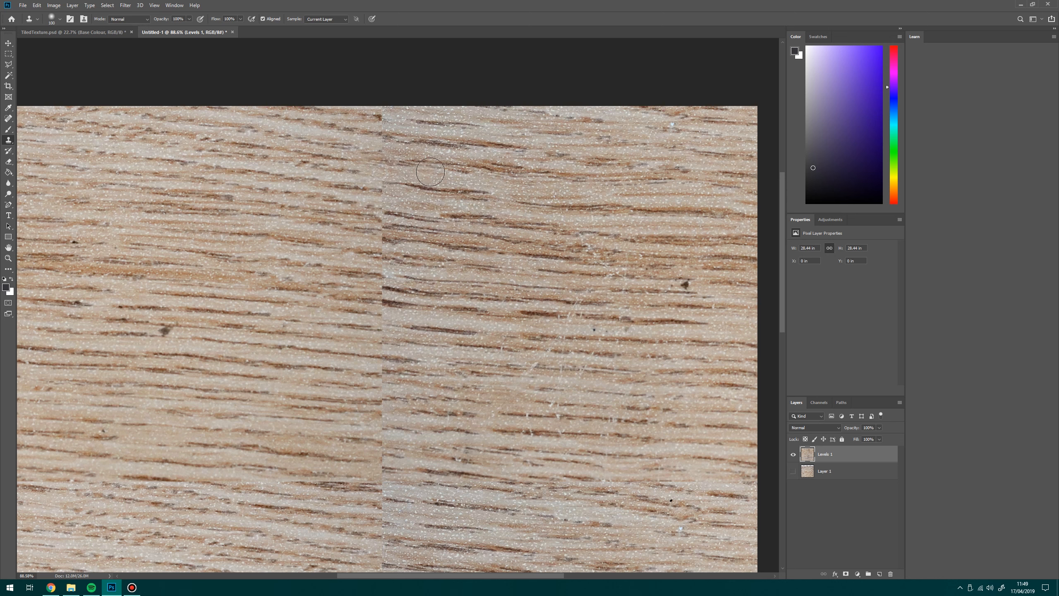
pyautogui.press('[')
pyautogui.press('[')
pyautogui.press('[')
pyautogui.click(61, 20)
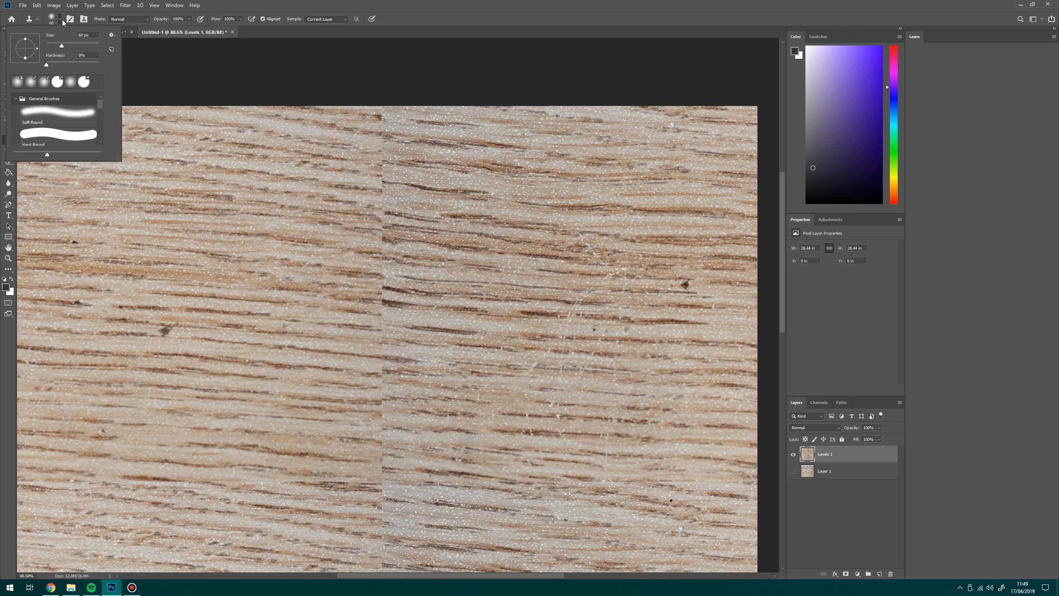
pyautogui.moveTo(62, 66); pyautogui.dragTo(77, 66)
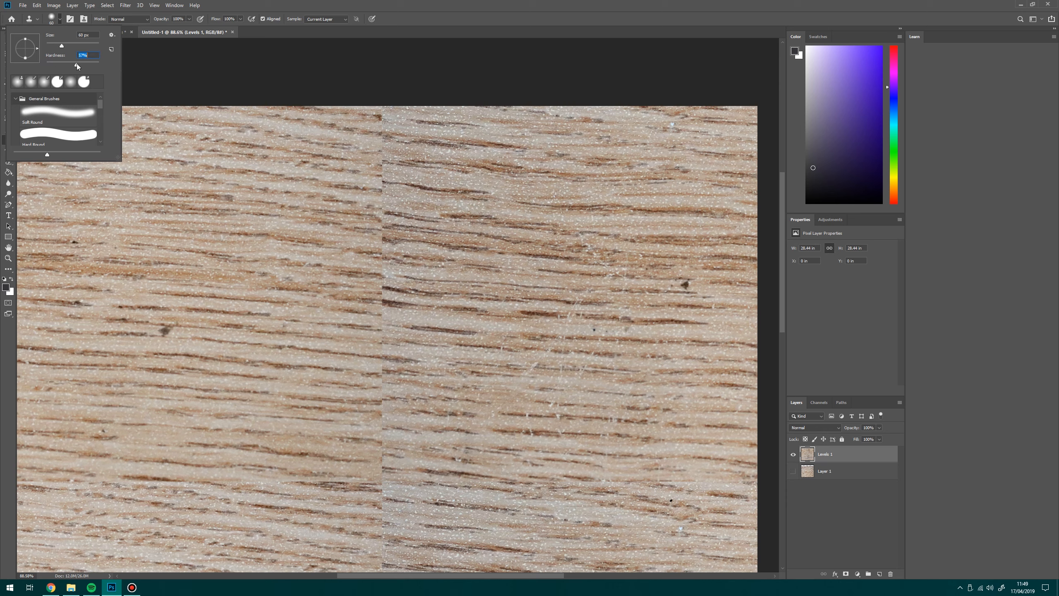
pyautogui.click(401, 72)
pyautogui.press('[')
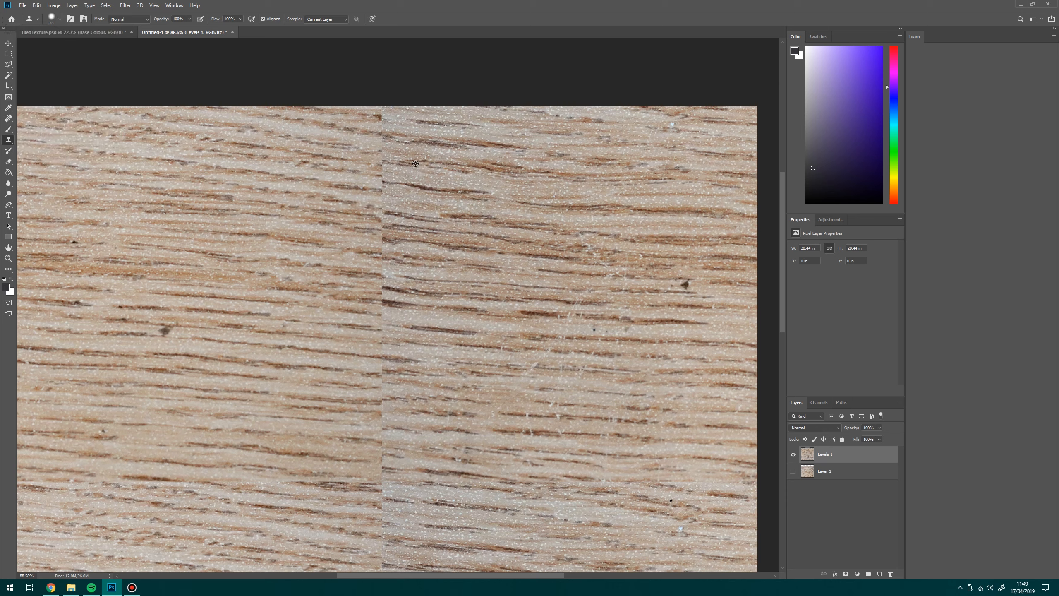
pyautogui.press('[')
# Step: Clone wood grain over the top portion of the central vertical seam, sampling from the grain beside it
pyautogui.moveTo(389, 142); pyautogui.dragTo(376, 160)
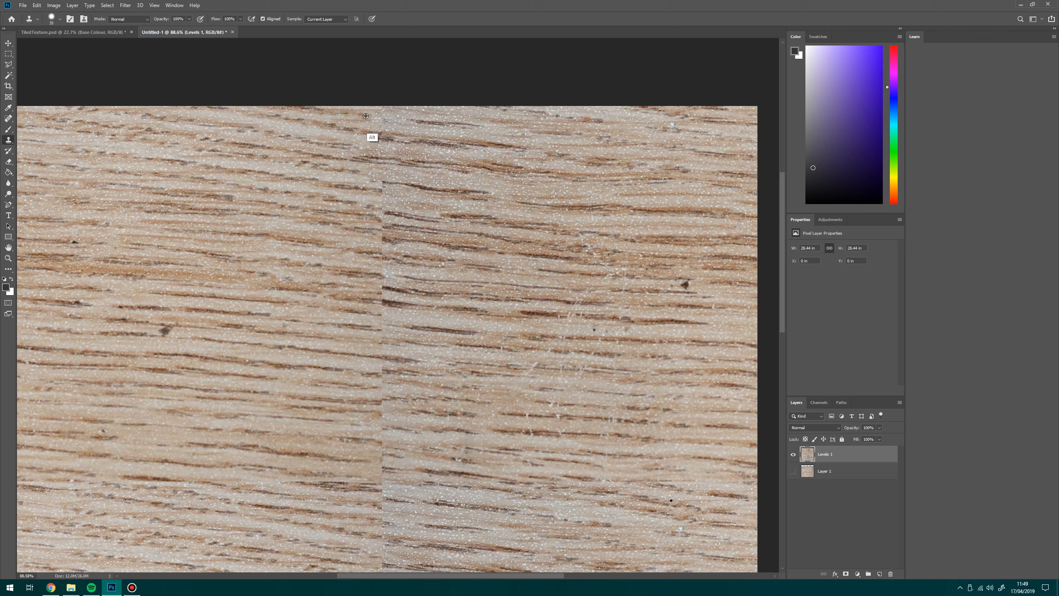
pyautogui.press('alt')
pyautogui.press('alt')
pyautogui.keyDown('alt'); pyautogui.click(322, 119); pyautogui.keyUp('alt')
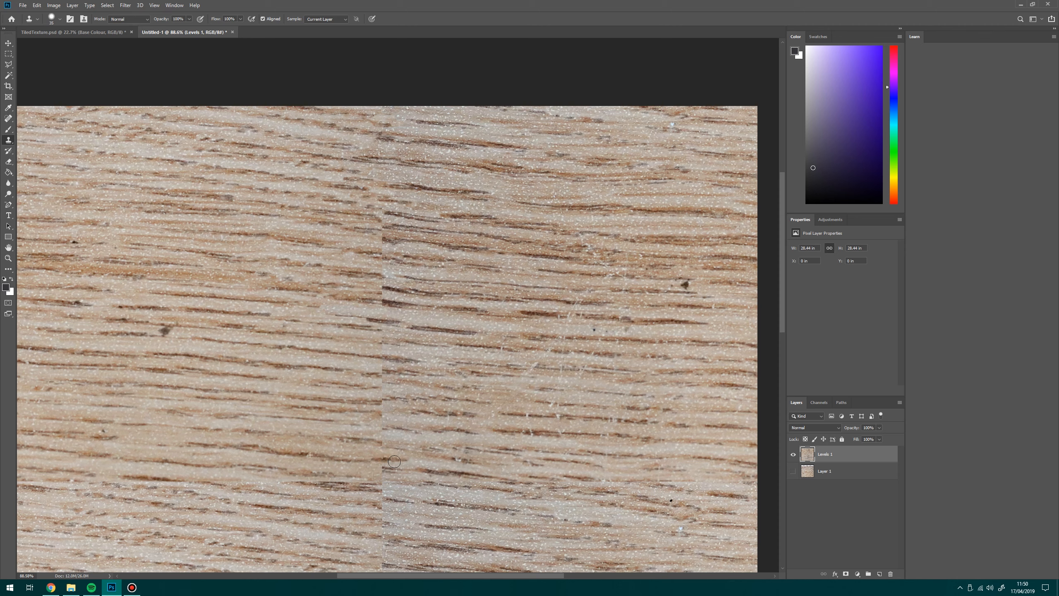
# Step: Clone wood grain over the central vertical seam in the upper-middle part of the image, sampling from both sides
pyautogui.keyDown('alt'); pyautogui.click(421, 487); pyautogui.keyUp('alt')
pyautogui.keyDown('alt'); pyautogui.click(324, 426); pyautogui.keyUp('alt')
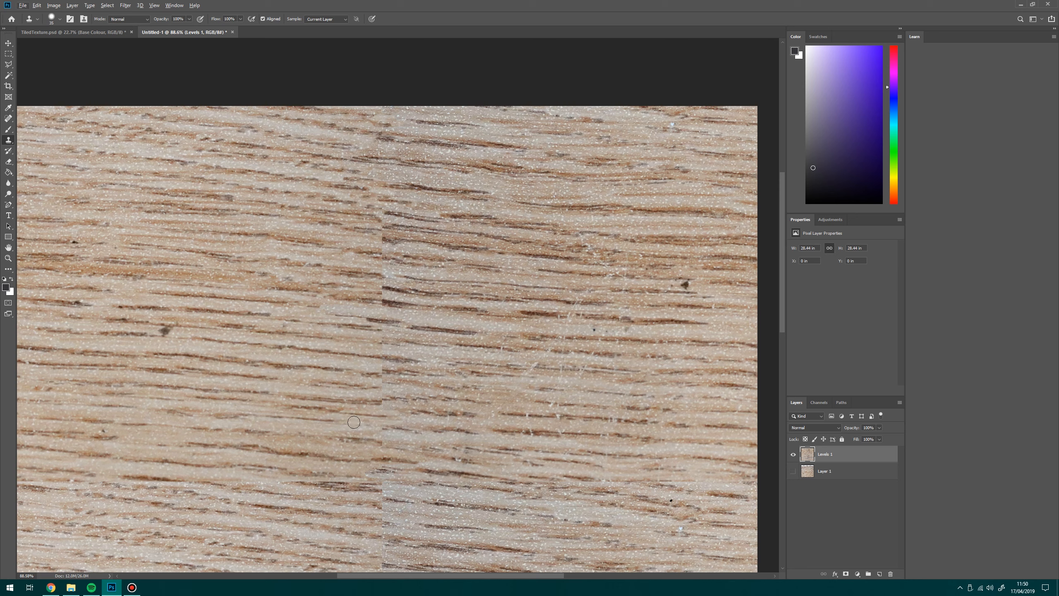
pyautogui.keyDown('alt'); pyautogui.click(346, 342); pyautogui.keyUp('alt')
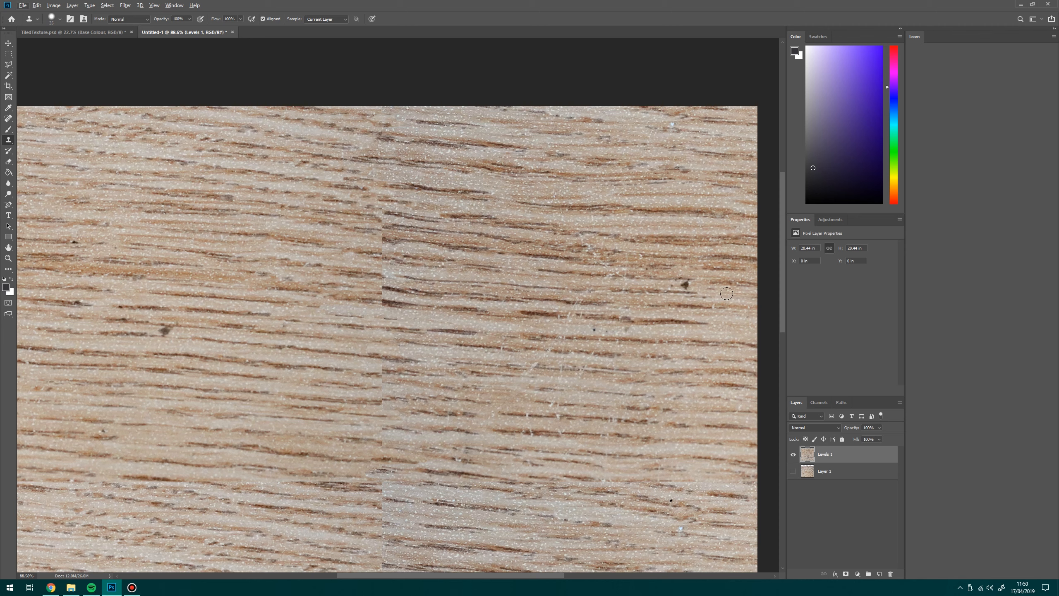
pyautogui.keyDown('alt'); pyautogui.click(315, 262); pyautogui.keyUp('alt')
pyautogui.keyDown('alt'); pyautogui.click(379, 314); pyautogui.keyUp('alt')
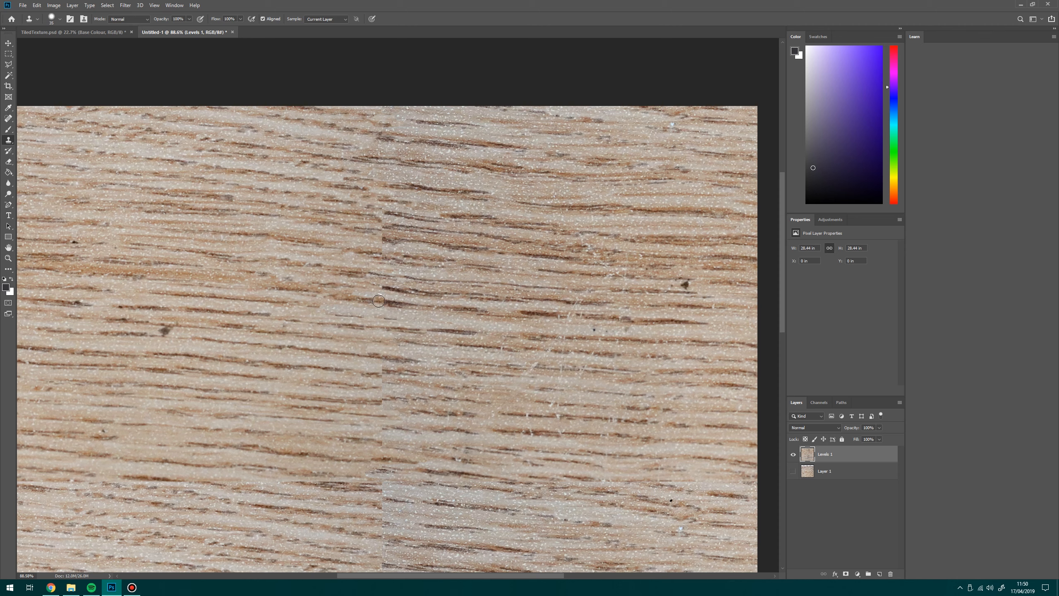
pyautogui.moveTo(379, 301); pyautogui.dragTo(385, 303)
# Step: Clone wood grain over the central vertical seam from the middle of the image down towards the dark fine-grained band
pyautogui.moveTo(332, 334)
pyautogui.mouseDown()
pyautogui.moveTo(373, 209)
pyautogui.moveTo(345, 202)
pyautogui.mouseUp()
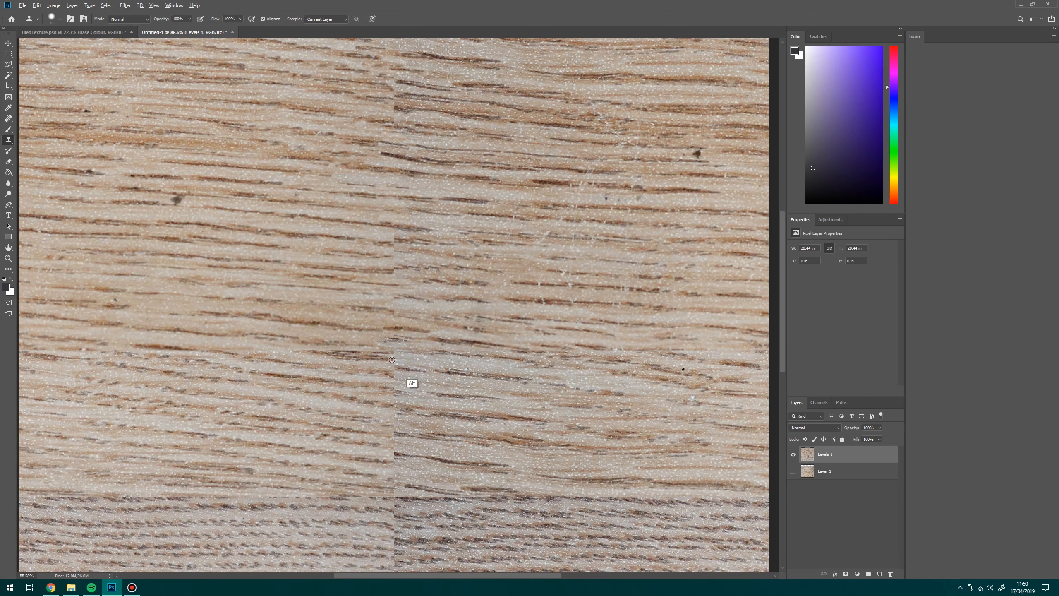
pyautogui.keyDown('alt'); pyautogui.click(456, 359); pyautogui.keyUp('alt')
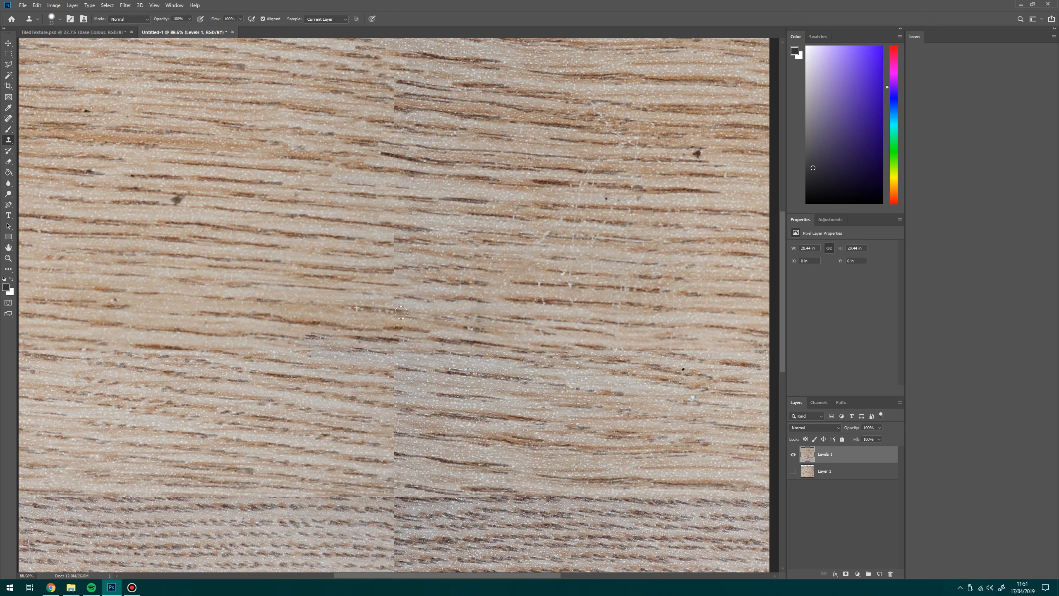
pyautogui.scroll(3, 393, 282)
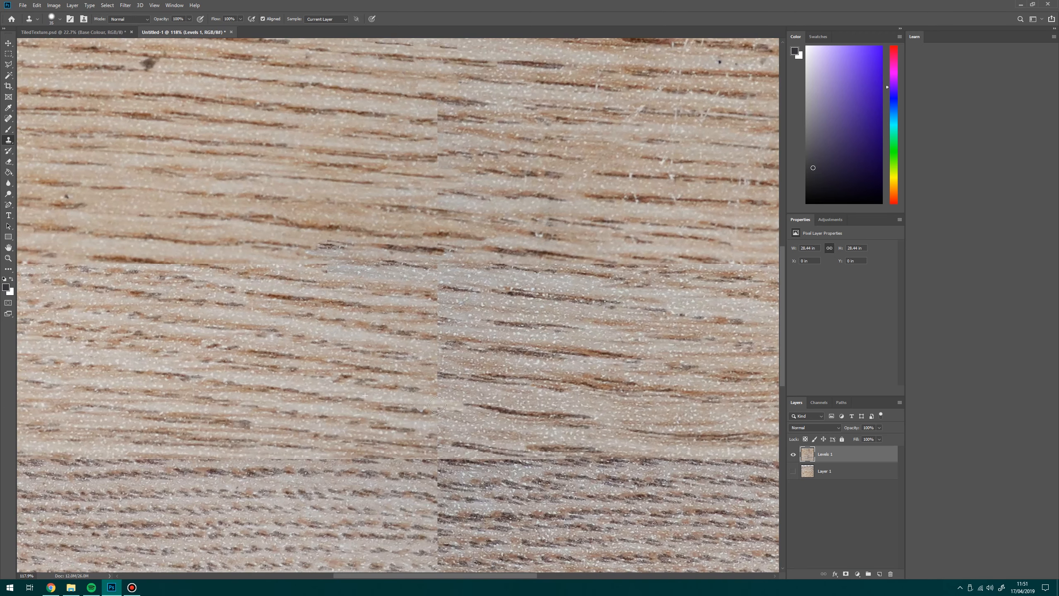
pyautogui.keyDown('alt'); pyautogui.click(495, 398); pyautogui.keyUp('alt')
pyautogui.moveTo(438, 403)
pyautogui.mouseDown()
pyautogui.moveTo(434, 379)
pyautogui.moveTo(496, 374)
pyautogui.mouseUp()
pyautogui.moveTo(436, 342)
pyautogui.mouseDown()
pyautogui.moveTo(485, 352)
pyautogui.moveTo(431, 314)
pyautogui.moveTo(416, 318)
pyautogui.moveTo(422, 291)
pyautogui.mouseUp()
# Step: Clone matching grain over the vertical seam just above and through the upper half of the dark fine-grained band
pyautogui.moveTo(376, 464)
pyautogui.mouseDown()
pyautogui.moveTo(353, 357)
pyautogui.moveTo(493, 285)
pyautogui.mouseUp()
pyautogui.keyDown('alt'); pyautogui.click(71, 243); pyautogui.keyUp('alt')
pyautogui.moveTo(57, 283)
pyautogui.mouseDown()
pyautogui.moveTo(491, 284)
pyautogui.moveTo(24, 292)
pyautogui.mouseUp()
pyautogui.keyDown('alt'); pyautogui.click(186, 224); pyautogui.keyUp('alt')
pyautogui.moveTo(176, 292)
pyautogui.mouseDown()
pyautogui.moveTo(595, 292)
pyautogui.moveTo(604, 303)
pyautogui.moveTo(596, 291)
pyautogui.mouseUp()
pyautogui.moveTo(583, 268); pyautogui.dragTo(718, 252)
pyautogui.moveTo(242, 247)
pyautogui.mouseDown()
pyautogui.moveTo(328, 303)
pyautogui.moveTo(339, 167)
pyautogui.mouseUp()
pyautogui.moveTo(377, 257)
pyautogui.mouseDown()
pyautogui.moveTo(418, 255)
pyautogui.moveTo(387, 278)
pyautogui.mouseUp()
pyautogui.moveTo(417, 298)
pyautogui.mouseDown()
pyautogui.moveTo(361, 288)
pyautogui.moveTo(385, 287)
pyautogui.mouseUp()
pyautogui.keyDown('alt'); pyautogui.click(369, 276); pyautogui.keyUp('alt')
pyautogui.moveTo(432, 240)
pyautogui.mouseDown()
pyautogui.moveTo(393, 239)
pyautogui.moveTo(427, 221)
pyautogui.mouseUp()
pyautogui.moveTo(432, 215)
pyautogui.mouseDown()
pyautogui.moveTo(394, 211)
pyautogui.moveTo(513, 206)
pyautogui.mouseUp()
pyautogui.keyDown('alt'); pyautogui.click(440, 265); pyautogui.keyUp('alt')
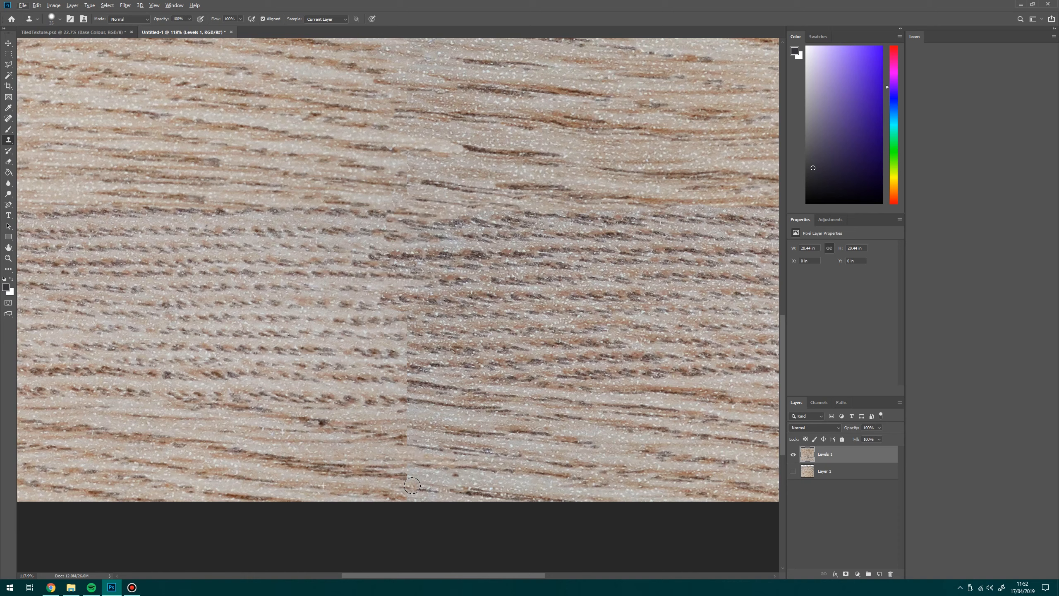
# Step: Clone grain over the vertical seam at the image's bottom edge and through the lower half of the dark band
pyautogui.keyDown('alt'); pyautogui.click(481, 396); pyautogui.keyUp('alt')
pyautogui.moveTo(436, 390); pyautogui.dragTo(486, 396)
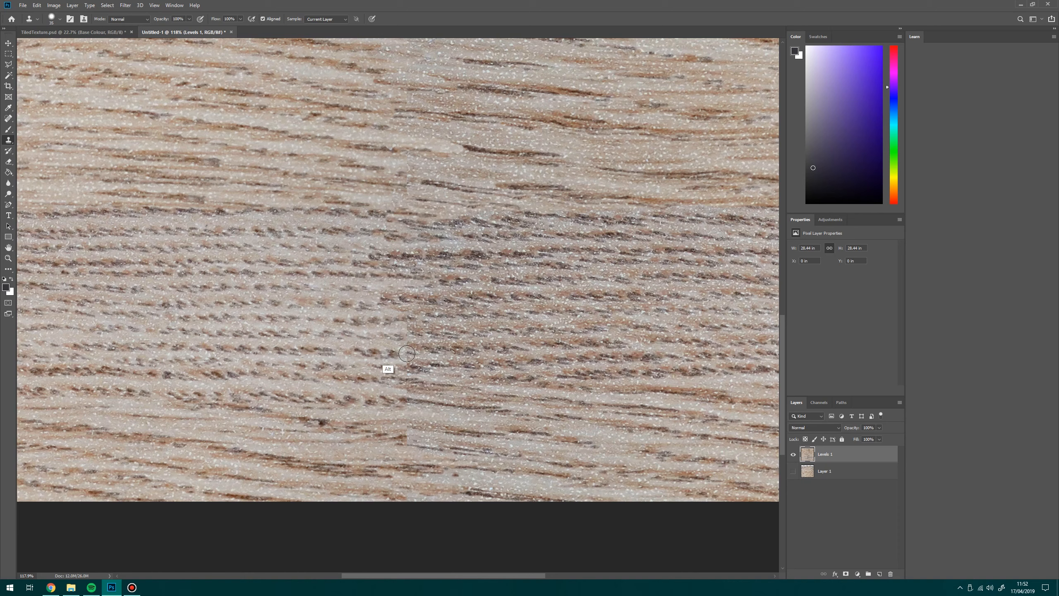
pyautogui.moveTo(406, 354)
pyautogui.mouseDown()
pyautogui.moveTo(390, 352)
pyautogui.moveTo(422, 333)
pyautogui.mouseUp()
pyautogui.moveTo(406, 316); pyautogui.dragTo(429, 348)
pyautogui.moveTo(432, 320); pyautogui.dragTo(443, 319)
pyautogui.moveTo(487, 459); pyautogui.dragTo(440, 395)
pyautogui.keyDown('alt'); pyautogui.click(347, 370); pyautogui.keyUp('alt')
pyautogui.moveTo(384, 373); pyautogui.dragTo(444, 375)
pyautogui.moveTo(151, 293); pyautogui.dragTo(157, 329)
pyautogui.keyDown('alt'); pyautogui.click(209, 308); pyautogui.keyUp('alt')
pyautogui.moveTo(599, 301)
pyautogui.mouseDown()
pyautogui.moveTo(563, 301)
pyautogui.moveTo(642, 298)
pyautogui.mouseUp()
# Step: Clone away the remaining vertical seam traces between the dark band and the middle of the image
pyautogui.moveTo(461, 186); pyautogui.dragTo(477, 299)
pyautogui.moveTo(394, 280)
pyautogui.mouseDown()
pyautogui.moveTo(413, 300)
pyautogui.moveTo(418, 394)
pyautogui.mouseUp()
pyautogui.keyDown('alt'); pyautogui.click(289, 350); pyautogui.keyUp('alt')
pyautogui.moveTo(453, 356); pyautogui.dragTo(422, 355)
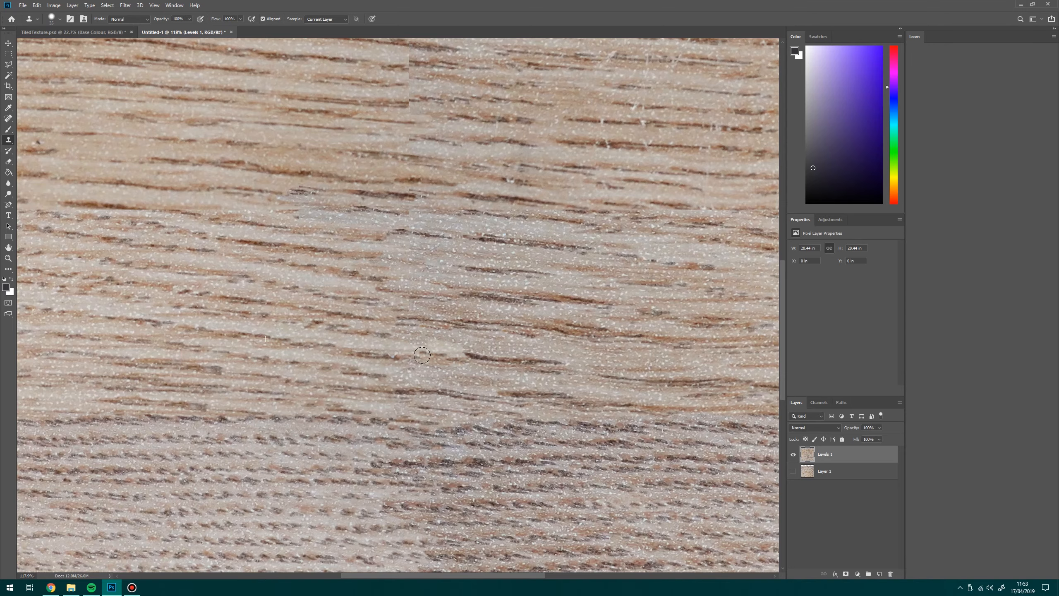
pyautogui.moveTo(433, 101); pyautogui.dragTo(446, 259)
pyautogui.keyDown('alt'); pyautogui.click(316, 219); pyautogui.keyUp('alt')
pyautogui.moveTo(414, 227)
pyautogui.mouseDown()
pyautogui.moveTo(485, 230)
pyautogui.moveTo(473, 220)
pyautogui.moveTo(481, 239)
pyautogui.mouseUp()
pyautogui.keyDown('alt'); pyautogui.click(299, 314); pyautogui.keyUp('alt')
pyautogui.moveTo(421, 266)
pyautogui.mouseDown()
pyautogui.moveTo(390, 259)
pyautogui.moveTo(483, 246)
pyautogui.mouseUp()
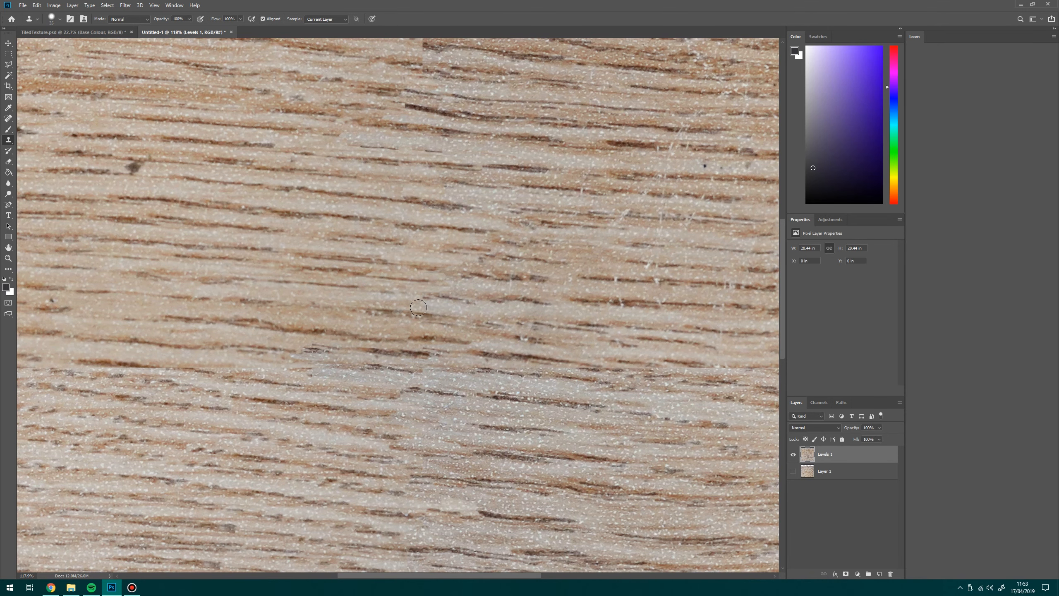
pyautogui.moveTo(418, 308); pyautogui.dragTo(308, 293)
# Step: Clone grain over the abruptly cut dark streaks along the upper part of the central vertical seam
pyautogui.moveTo(394, 214); pyautogui.dragTo(421, 437)
pyautogui.keyDown('alt'); pyautogui.click(500, 335); pyautogui.keyUp('alt')
pyautogui.moveTo(440, 329)
pyautogui.mouseDown()
pyautogui.moveTo(329, 314)
pyautogui.moveTo(372, 317)
pyautogui.mouseUp()
pyautogui.keyDown('alt'); pyautogui.click(309, 299); pyautogui.keyUp('alt')
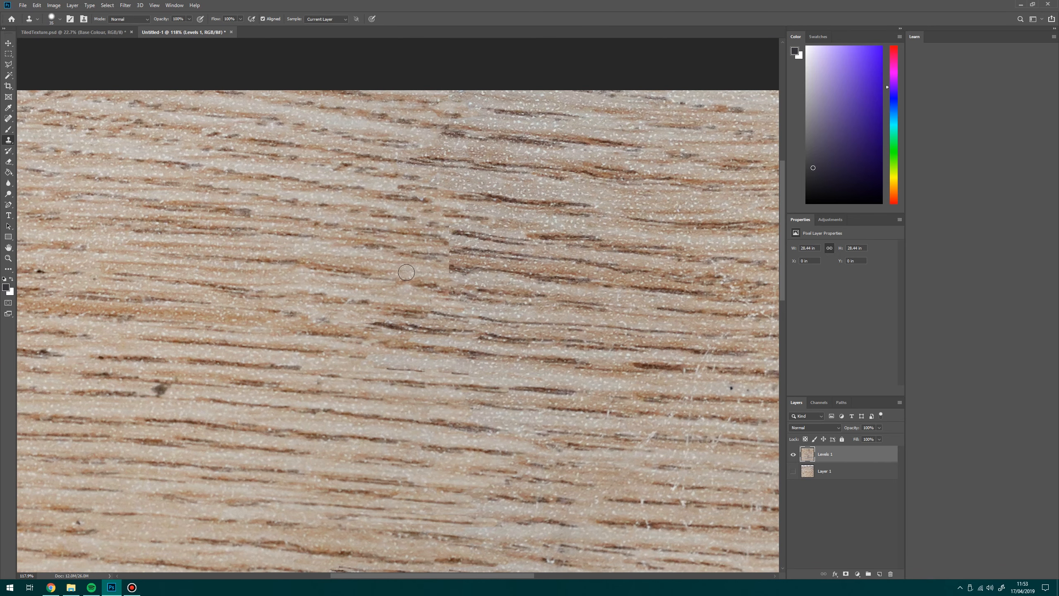
pyautogui.moveTo(444, 267); pyautogui.dragTo(486, 274)
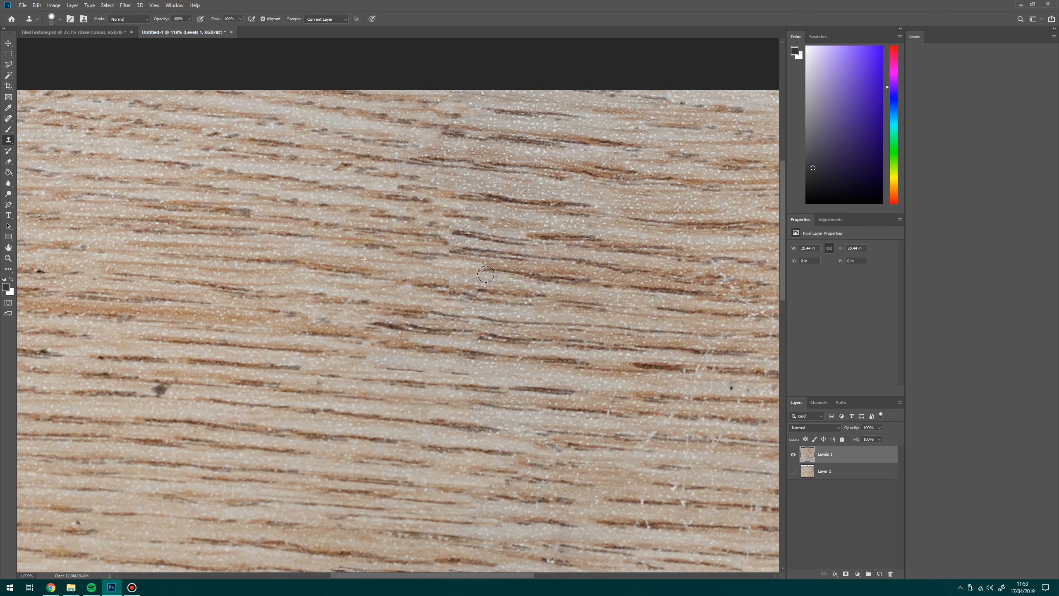
pyautogui.moveTo(456, 229); pyautogui.dragTo(484, 251)
pyautogui.keyDown('alt'); pyautogui.click(506, 256); pyautogui.keyUp('alt')
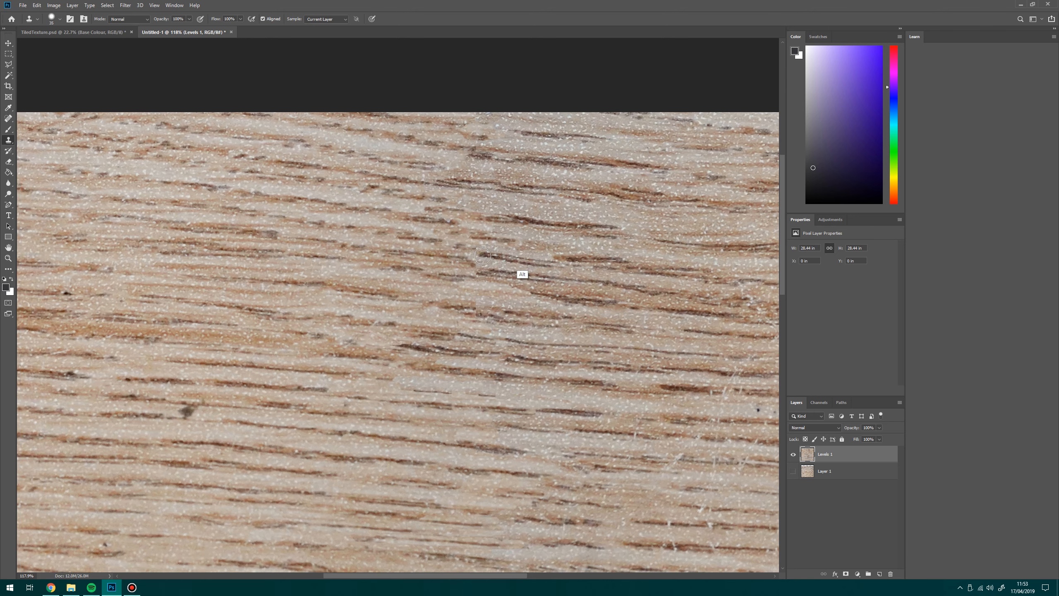
# Step: Extend the dark grain lines across the upper part of the vertical seam with cloned grain
pyautogui.keyDown('alt'); pyautogui.click(702, 308); pyautogui.keyUp('alt')
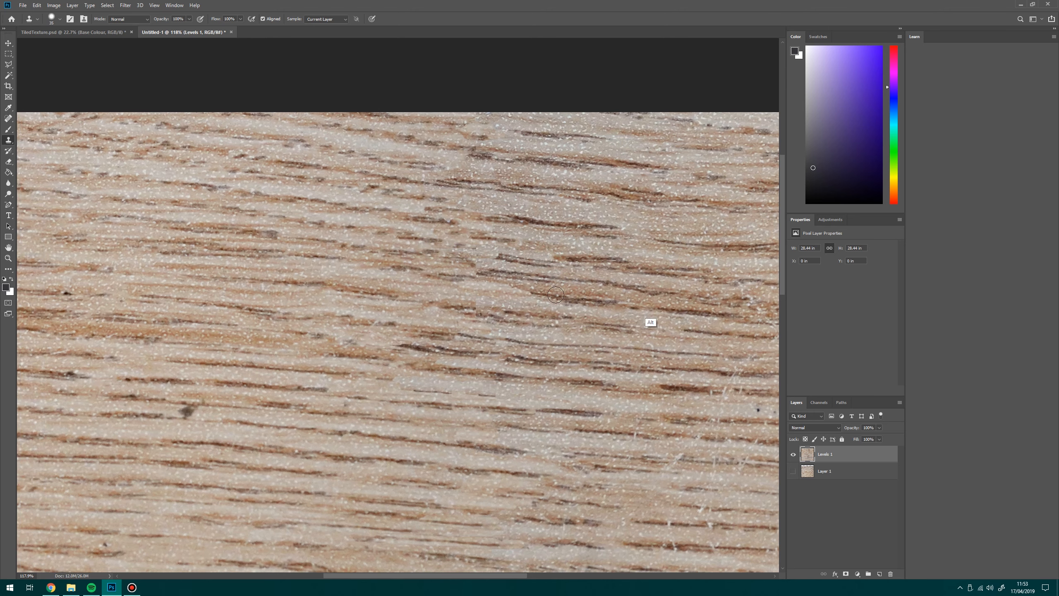
pyautogui.moveTo(528, 288); pyautogui.dragTo(471, 286)
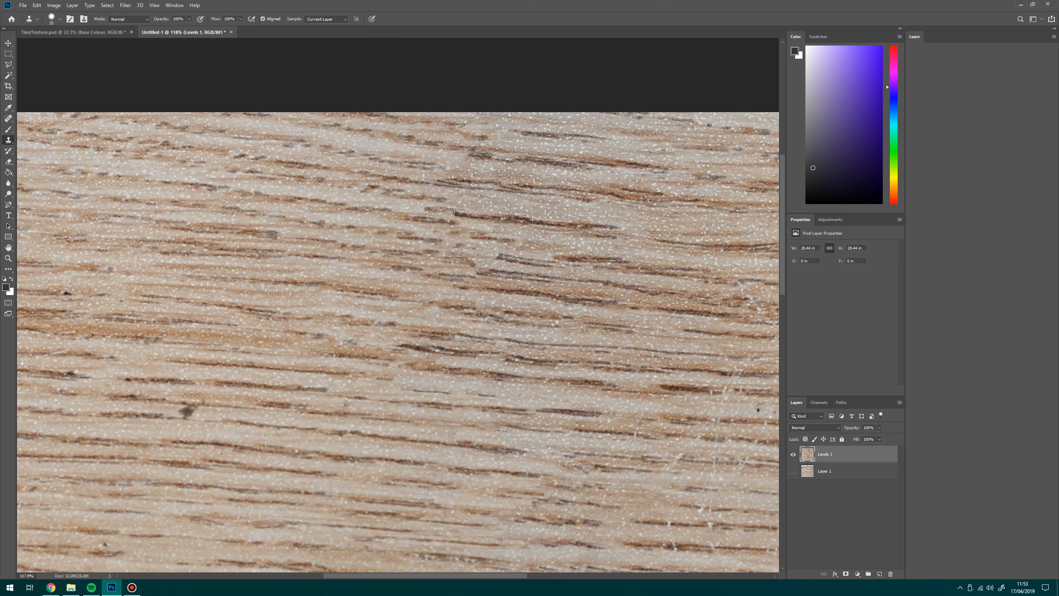
pyautogui.moveTo(477, 218); pyautogui.dragTo(386, 210)
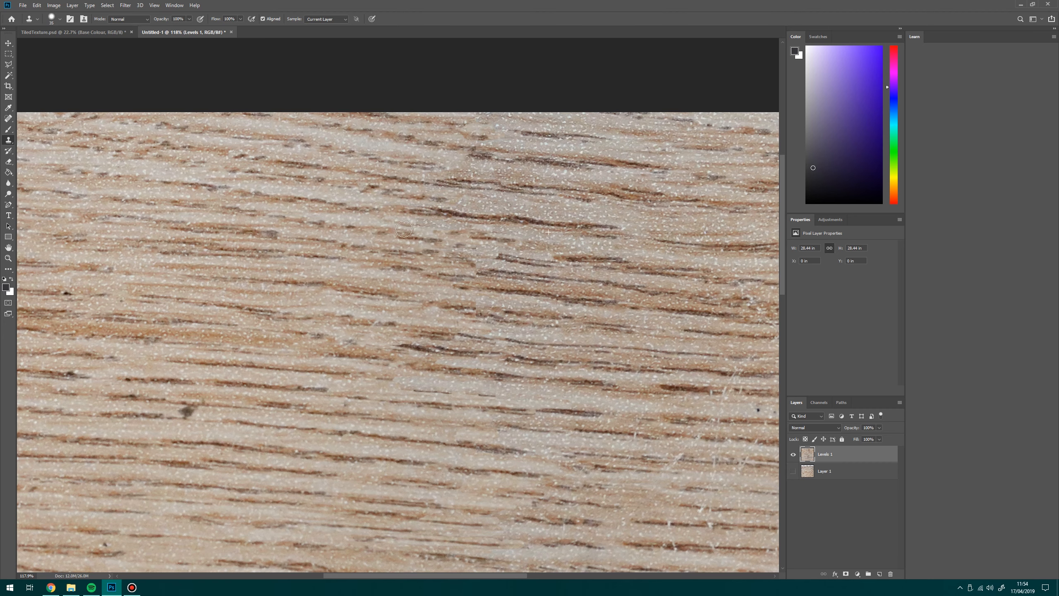
pyautogui.moveTo(362, 258); pyautogui.dragTo(462, 164)
# Step: Clone out the dark knots near the image's right and left sides and the small dark spot on the left
pyautogui.moveTo(657, 315)
pyautogui.mouseDown()
pyautogui.moveTo(517, 263)
pyautogui.moveTo(298, 331)
pyautogui.mouseUp()
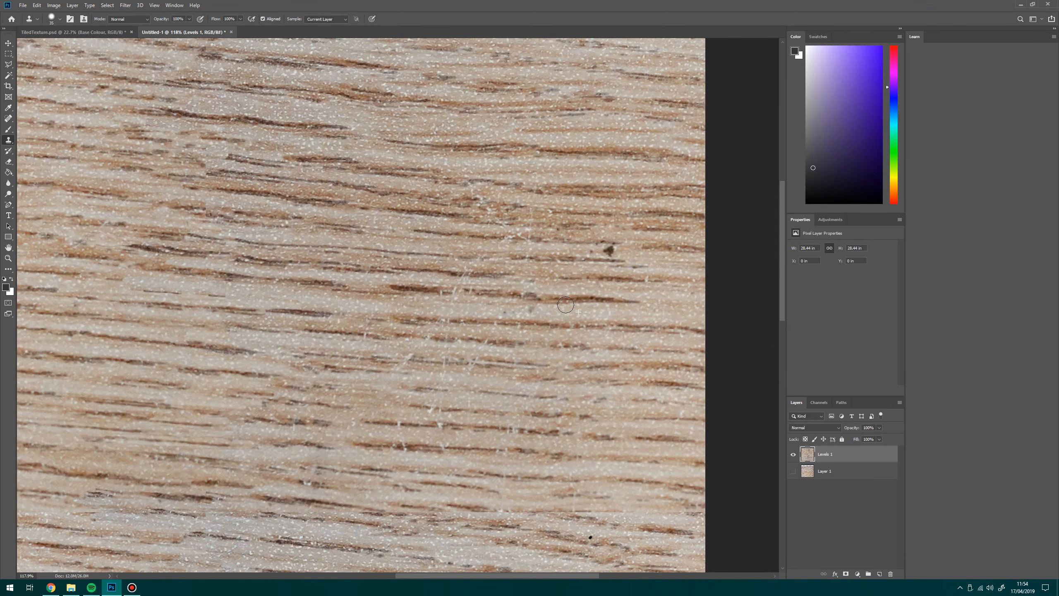
pyautogui.keyDown('alt'); pyautogui.click(554, 246); pyautogui.keyUp('alt')
pyautogui.click(605, 250)
pyautogui.moveTo(276, 293); pyautogui.dragTo(308, 333)
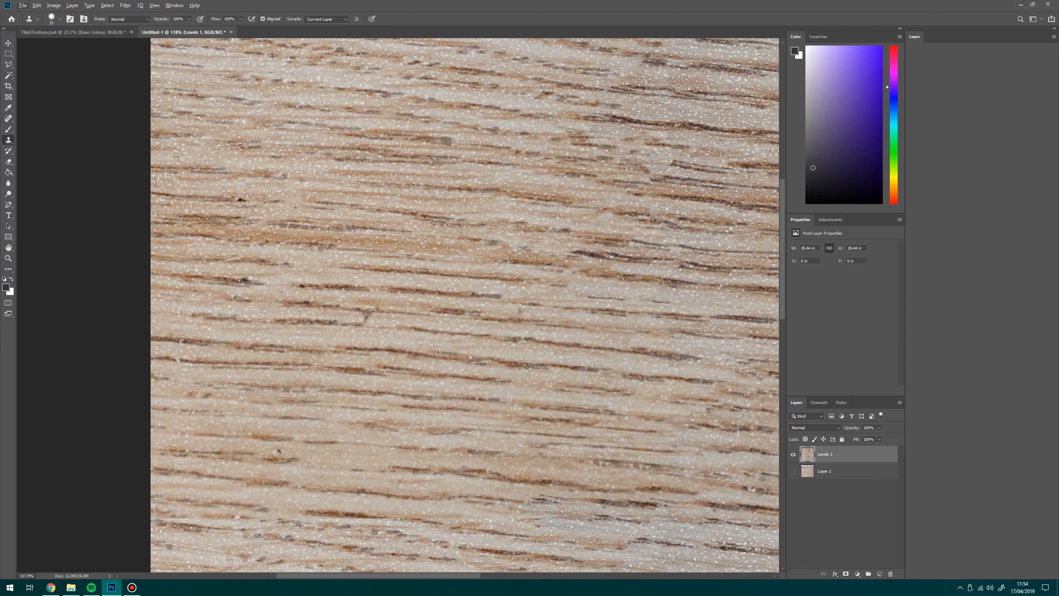
pyautogui.moveTo(456, 245); pyautogui.dragTo(414, 233)
pyautogui.moveTo(374, 288)
pyautogui.mouseDown()
pyautogui.moveTo(352, 201)
pyautogui.moveTo(384, 229)
pyautogui.mouseUp()
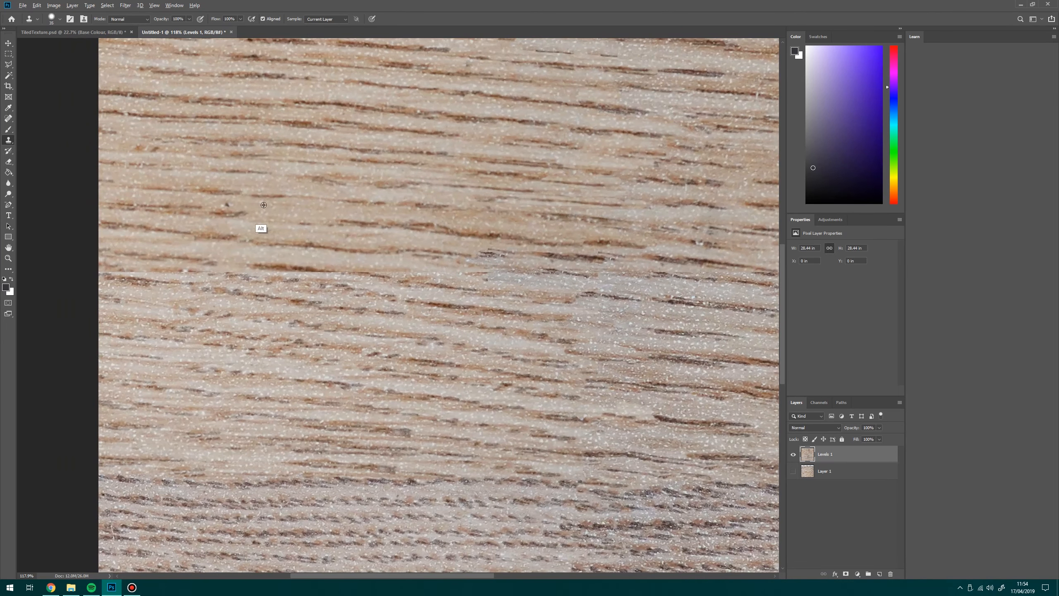
pyautogui.moveTo(278, 248); pyautogui.dragTo(298, 262)
# Step: Clone grain over the left part of the horizontal seam at mid-height
pyautogui.keyDown('alt'); pyautogui.click(279, 381); pyautogui.keyUp('alt')
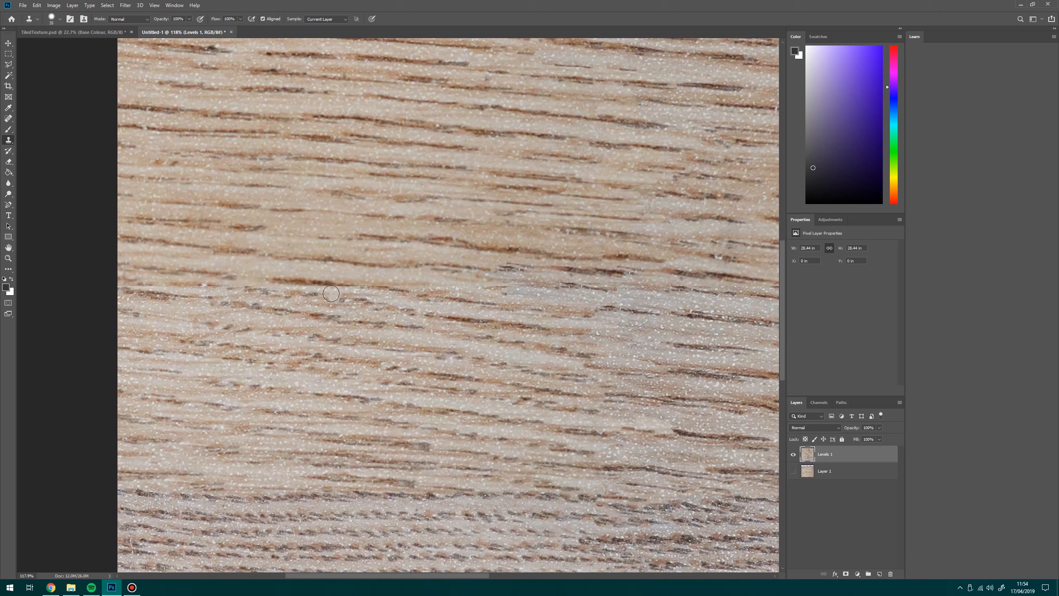
pyautogui.moveTo(331, 293)
pyautogui.mouseDown()
pyautogui.moveTo(356, 277)
pyautogui.moveTo(299, 286)
pyautogui.moveTo(341, 270)
pyautogui.moveTo(424, 285)
pyautogui.moveTo(309, 269)
pyautogui.moveTo(254, 274)
pyautogui.moveTo(289, 269)
pyautogui.moveTo(260, 262)
pyautogui.moveTo(213, 279)
pyautogui.moveTo(264, 280)
pyautogui.moveTo(143, 279)
pyautogui.moveTo(197, 263)
pyautogui.moveTo(256, 306)
pyautogui.moveTo(129, 283)
pyautogui.moveTo(161, 271)
pyautogui.mouseUp()
pyautogui.keyDown('alt'); pyautogui.click(256, 305); pyautogui.keyUp('alt')
pyautogui.moveTo(162, 271)
pyautogui.mouseDown()
pyautogui.moveTo(139, 251)
pyautogui.moveTo(171, 253)
pyautogui.mouseUp()
# Step: Clone grain over the horizontal seam from the image's right side towards the centre
pyautogui.moveTo(777, 283)
pyautogui.mouseDown()
pyautogui.moveTo(328, 282)
pyautogui.moveTo(456, 287)
pyautogui.mouseUp()
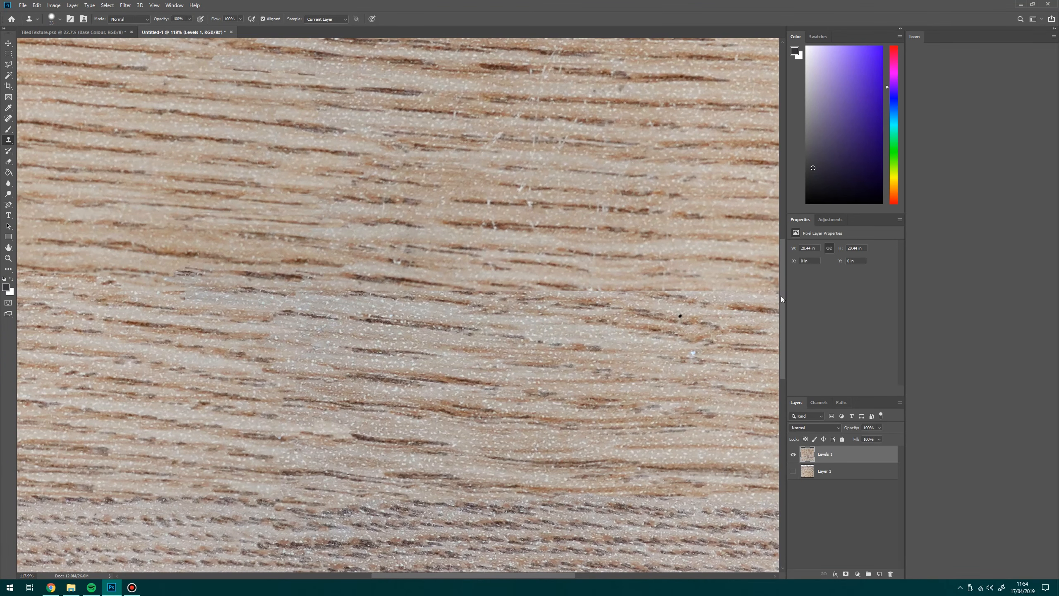
pyautogui.moveTo(775, 288)
pyautogui.mouseDown()
pyautogui.moveTo(711, 283)
pyautogui.moveTo(750, 268)
pyautogui.moveTo(607, 263)
pyautogui.moveTo(675, 296)
pyautogui.mouseUp()
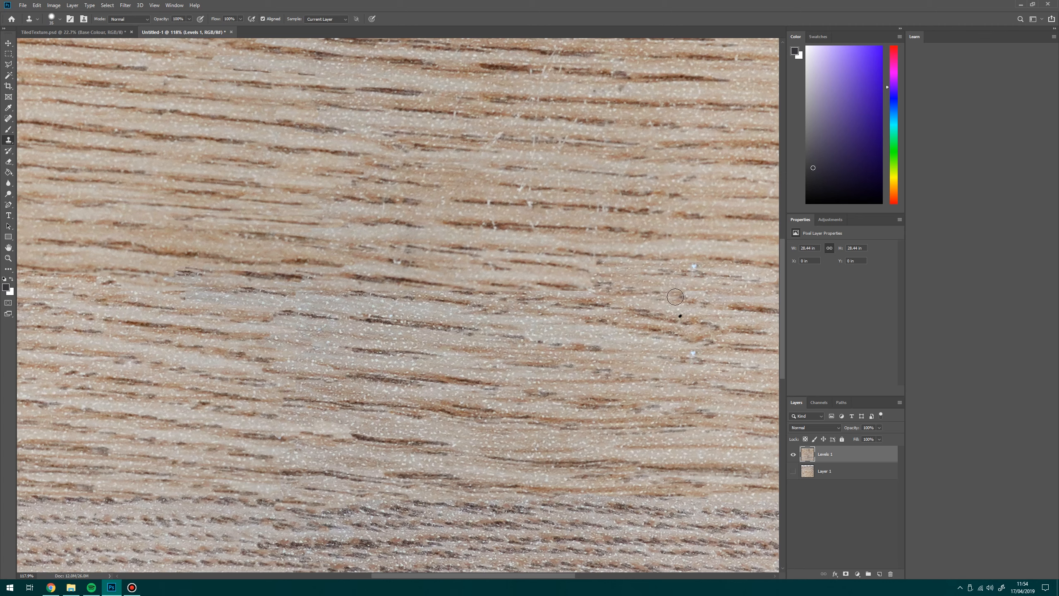
pyautogui.moveTo(600, 288)
pyautogui.mouseDown()
pyautogui.moveTo(597, 261)
pyautogui.moveTo(526, 267)
pyautogui.moveTo(564, 288)
pyautogui.moveTo(576, 267)
pyautogui.moveTo(562, 287)
pyautogui.moveTo(491, 294)
pyautogui.moveTo(315, 286)
pyautogui.moveTo(380, 255)
pyautogui.moveTo(453, 264)
pyautogui.moveTo(397, 270)
pyautogui.moveTo(533, 266)
pyautogui.mouseUp()
pyautogui.keyDown('alt'); pyautogui.click(609, 338); pyautogui.keyUp('alt')
pyautogui.moveTo(407, 283)
pyautogui.mouseDown()
pyautogui.moveTo(441, 273)
pyautogui.moveTo(416, 268)
pyautogui.moveTo(459, 277)
pyautogui.moveTo(483, 268)
pyautogui.moveTo(423, 253)
pyautogui.mouseUp()
pyautogui.moveTo(353, 249); pyautogui.dragTo(413, 267)
pyautogui.moveTo(365, 290); pyautogui.dragTo(467, 309)
pyautogui.scroll(-11, 413, 181)
pyautogui.scroll(2, 390, 174)
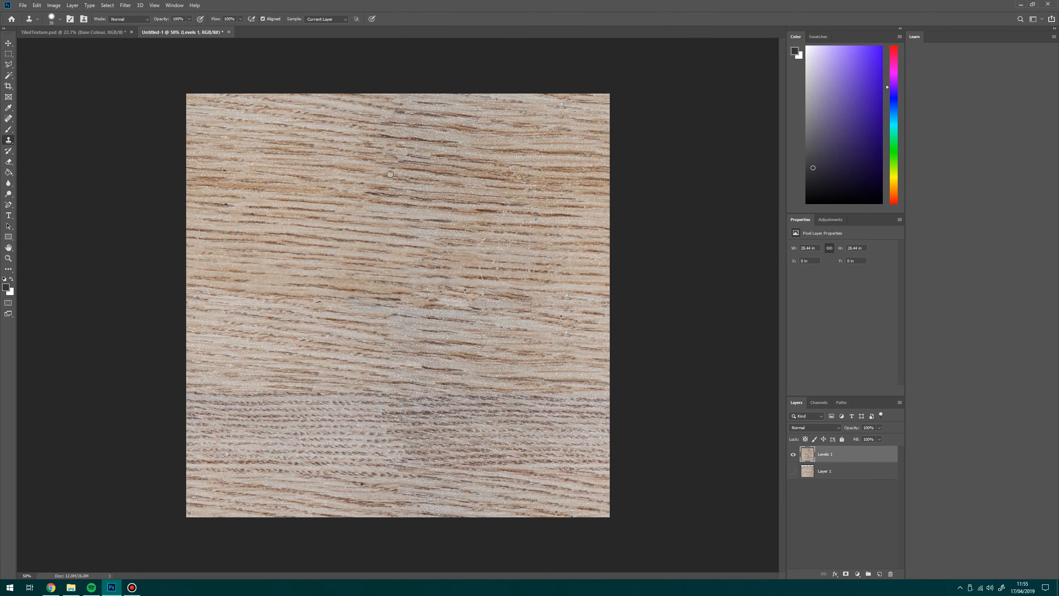
# Step: Clone grain over the mismatched patch where the seams cross and enlarge the Clone Stamp brush for broader blending
pyautogui.scroll(5, 408, 263)
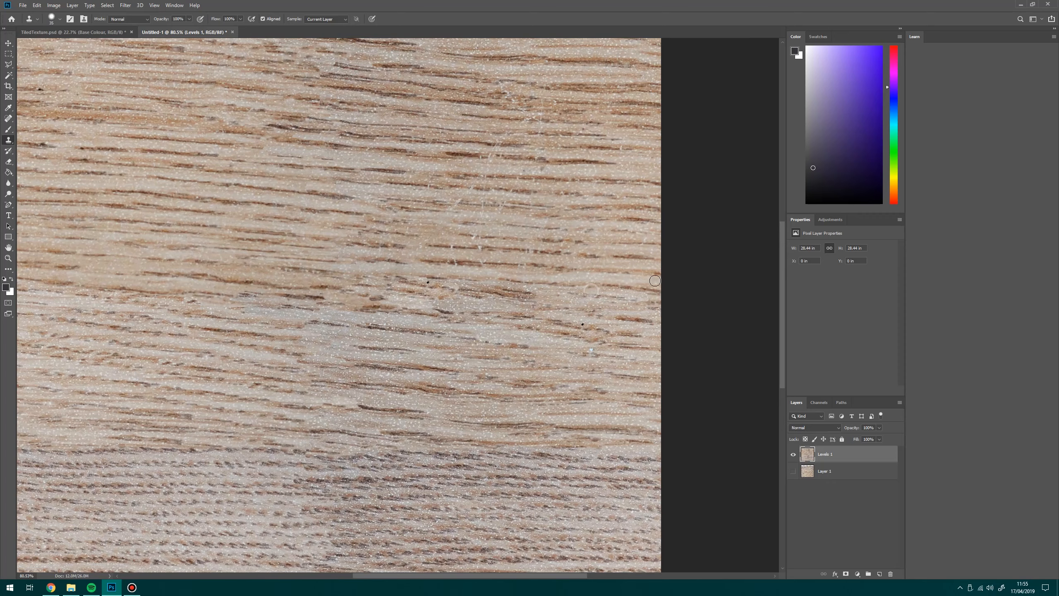
pyautogui.moveTo(231, 262); pyautogui.dragTo(341, 302)
pyautogui.scroll(5, 381, 329)
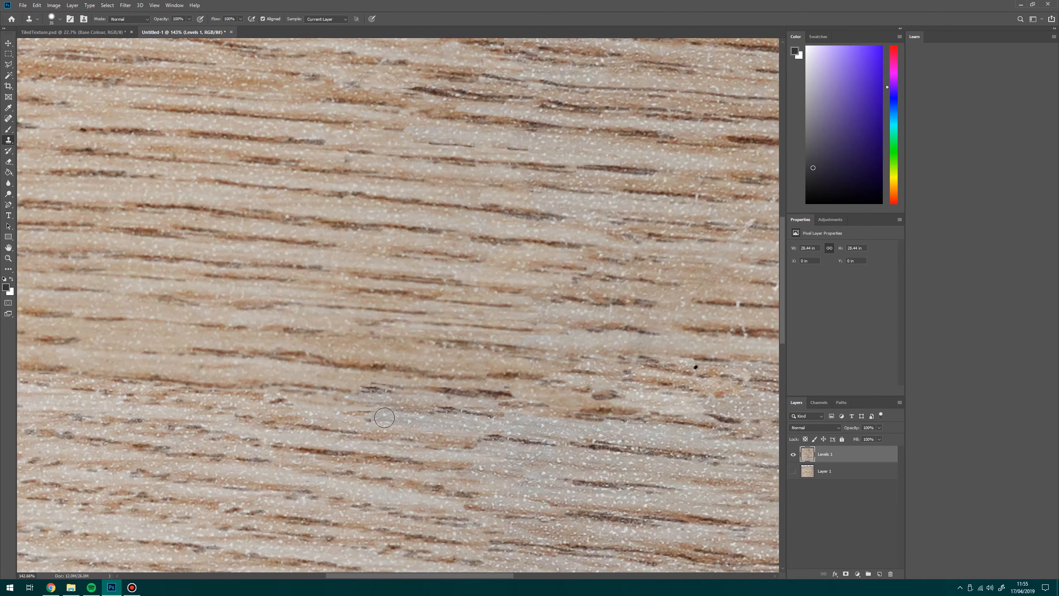
pyautogui.moveTo(426, 421)
pyautogui.mouseDown()
pyautogui.moveTo(485, 432)
pyautogui.moveTo(472, 419)
pyautogui.moveTo(506, 410)
pyautogui.moveTo(354, 394)
pyautogui.moveTo(480, 391)
pyautogui.moveTo(584, 410)
pyautogui.moveTo(524, 428)
pyautogui.moveTo(639, 435)
pyautogui.mouseUp()
pyautogui.press(']')
pyautogui.press(']')
pyautogui.press(']')
pyautogui.press(']')
pyautogui.keyDown('alt'); pyautogui.click(309, 375); pyautogui.keyUp('alt')
# Step: Clone lighter grain over the prominent dark streaks near the vertical seam in the upper part of the image
pyautogui.scroll(-11, 621, 402)
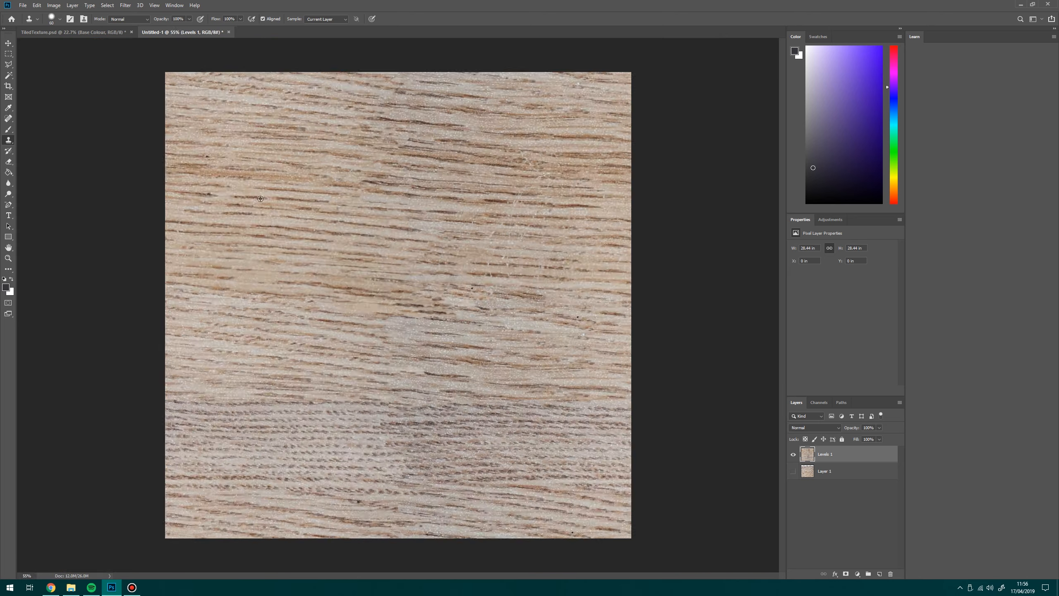
pyautogui.scroll(3, 371, 183)
pyautogui.moveTo(368, 179); pyautogui.dragTo(380, 292)
pyautogui.scroll(4, 436, 219)
pyautogui.keyDown('alt'); pyautogui.click(180, 257); pyautogui.keyUp('alt')
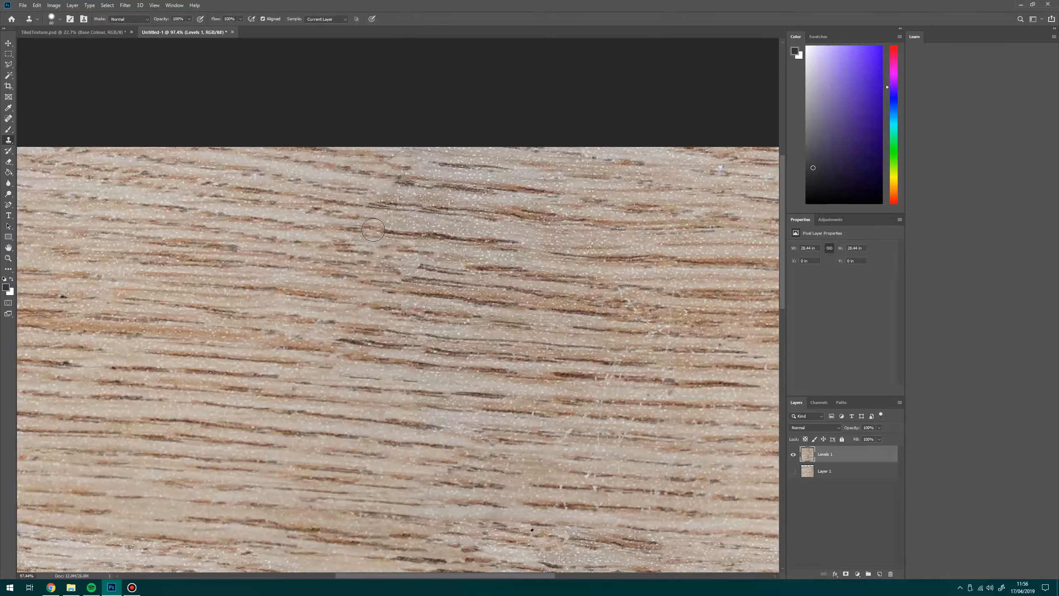
pyautogui.moveTo(375, 229); pyautogui.dragTo(464, 240)
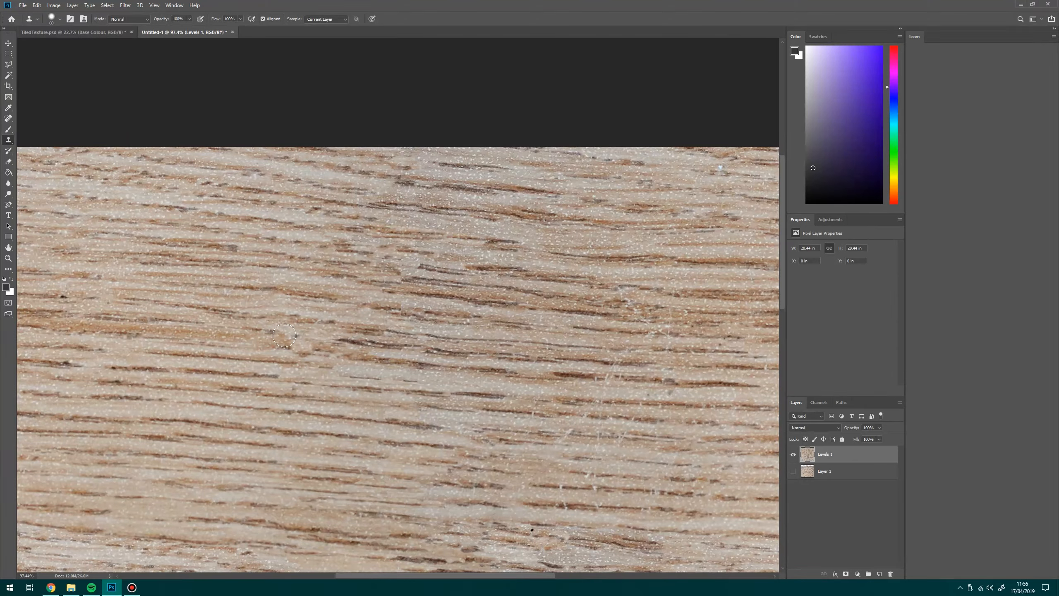
pyautogui.moveTo(347, 343); pyautogui.dragTo(453, 351)
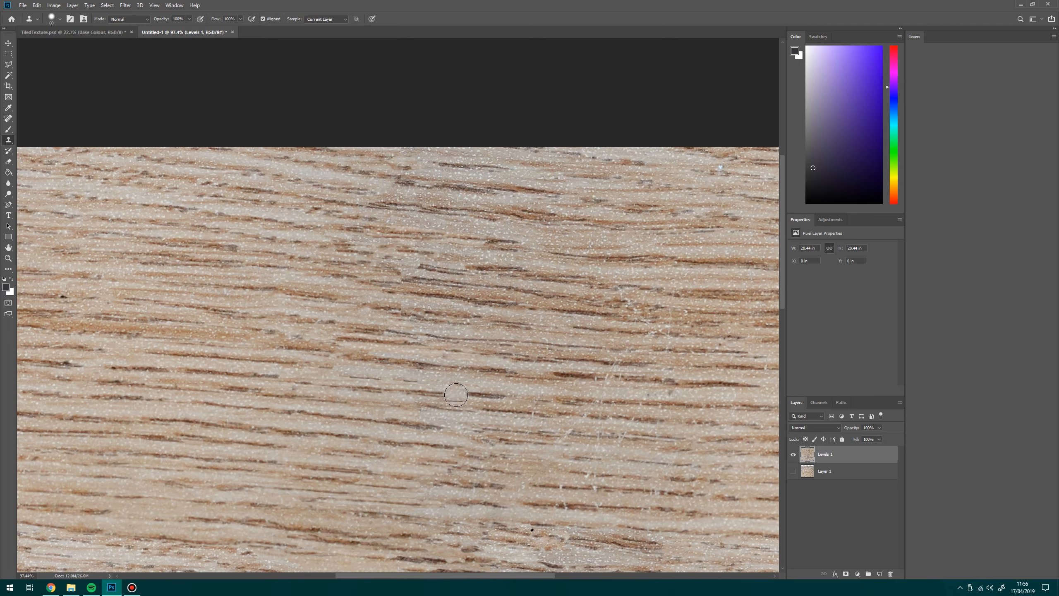
pyautogui.scroll(-5, 475, 395)
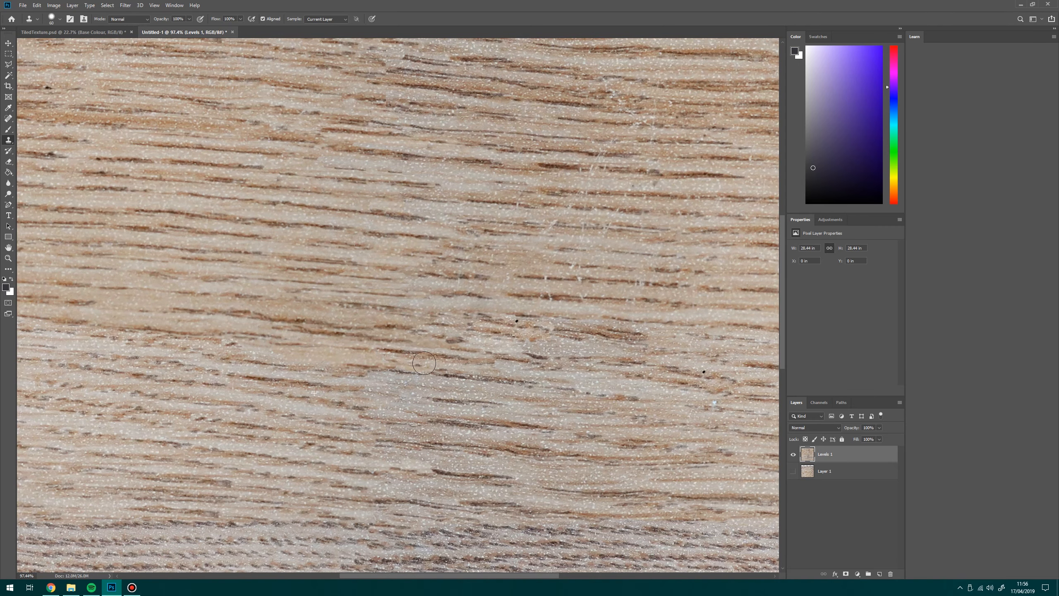
# Step: Apply the Offset filter to the Levels 1 layer by 1024 pixels horizontally and vertically with Wrap Around
pyautogui.scroll(-3, 327, 216)
pyautogui.click(125, 5)
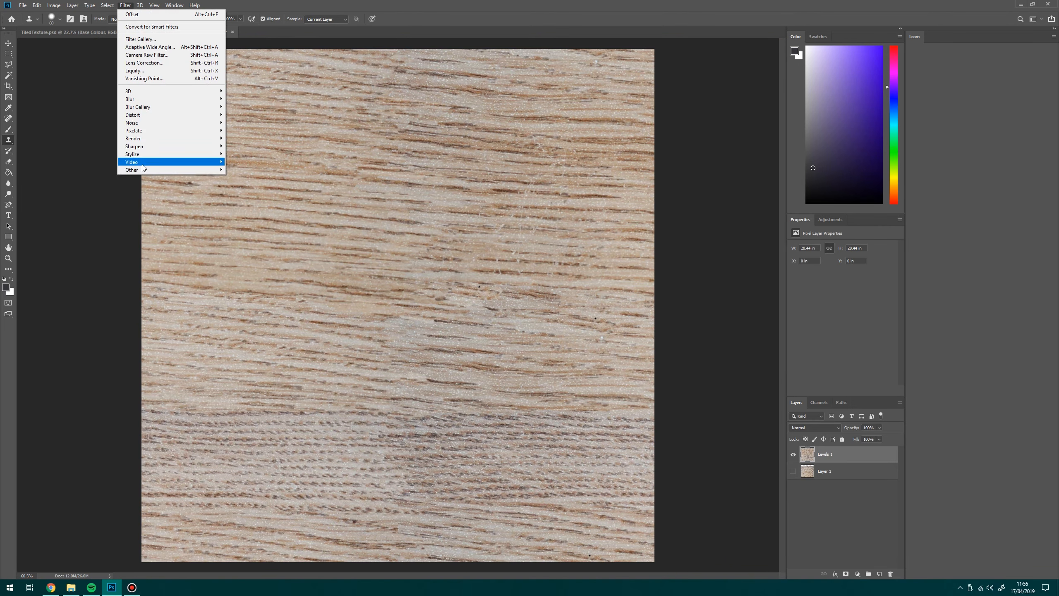
pyautogui.moveTo(162, 166)
pyautogui.click(253, 209)
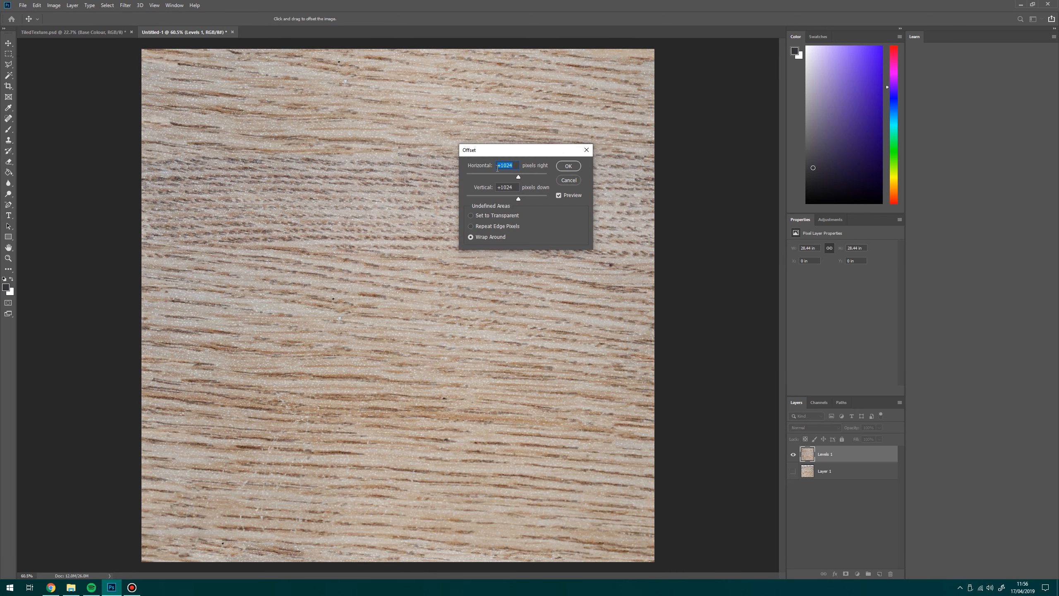
pyautogui.write('-')
pyautogui.click(500, 187)
pyautogui.click(568, 165)
# Step: Clone wood grain over the white fleck below the small dark spot in the offset image
pyautogui.press('s')
pyautogui.scroll(-2, 409, 169)
pyautogui.scroll(10, 372, 207)
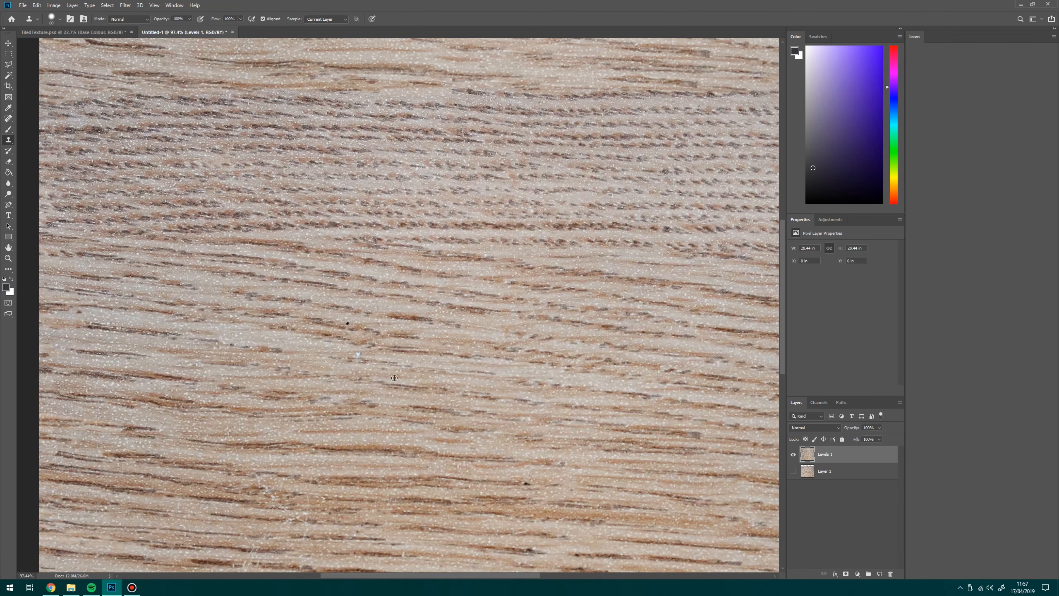
pyautogui.keyDown('alt'); pyautogui.click(394, 377); pyautogui.keyUp('alt')
pyautogui.click(359, 359)
# Step: Shrink the Clone Stamp brush and clone grain over the abrupt break along the upper edge of the greyish band
pyautogui.press('[')
pyautogui.moveTo(447, 104); pyautogui.dragTo(412, 321)
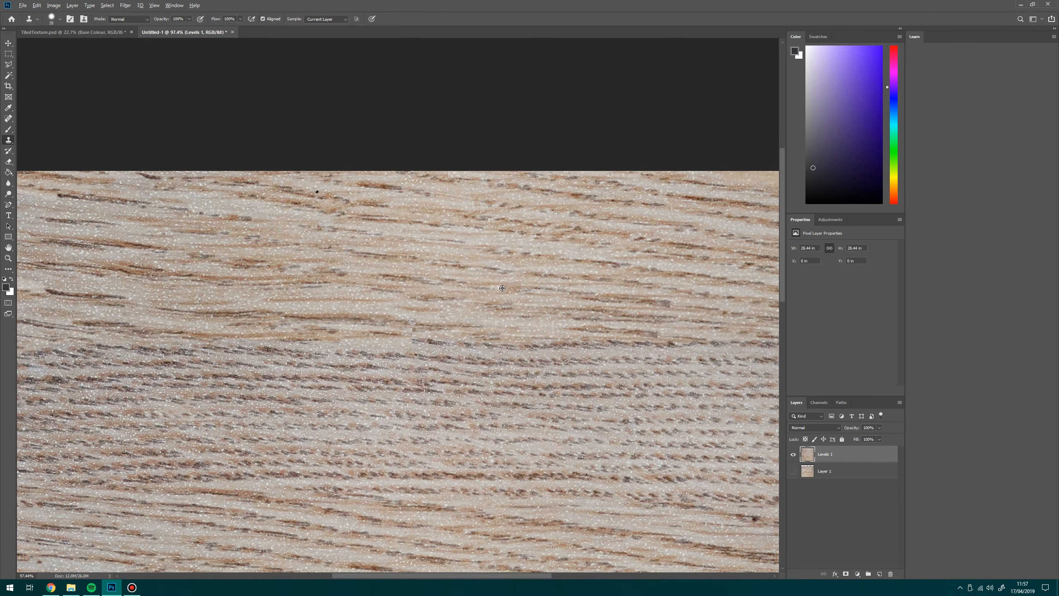
pyautogui.scroll(3, 483, 312)
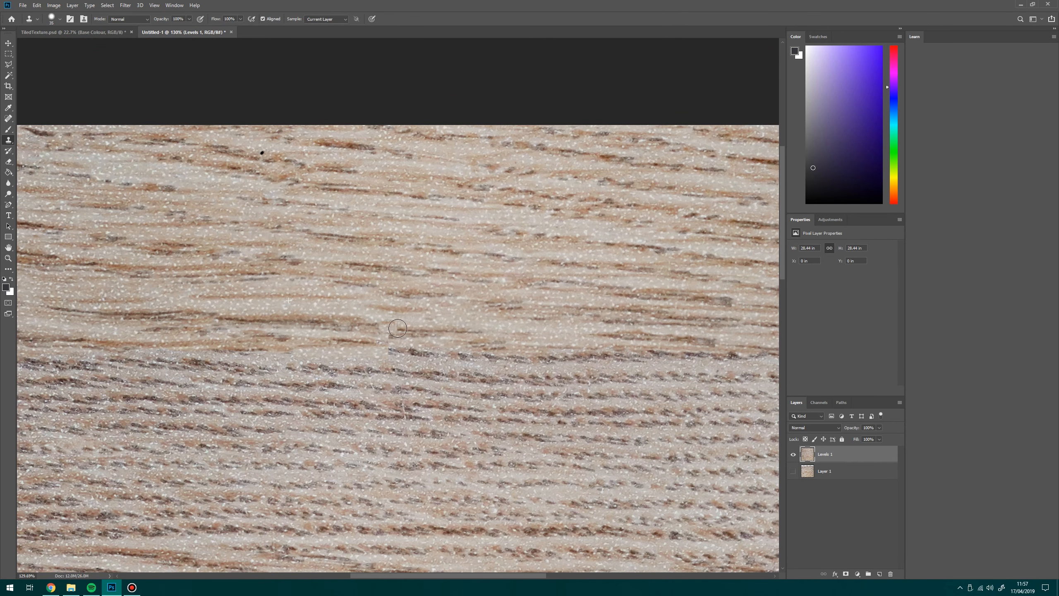
pyautogui.moveTo(397, 329)
pyautogui.mouseDown()
pyautogui.moveTo(390, 351)
pyautogui.moveTo(341, 348)
pyautogui.mouseUp()
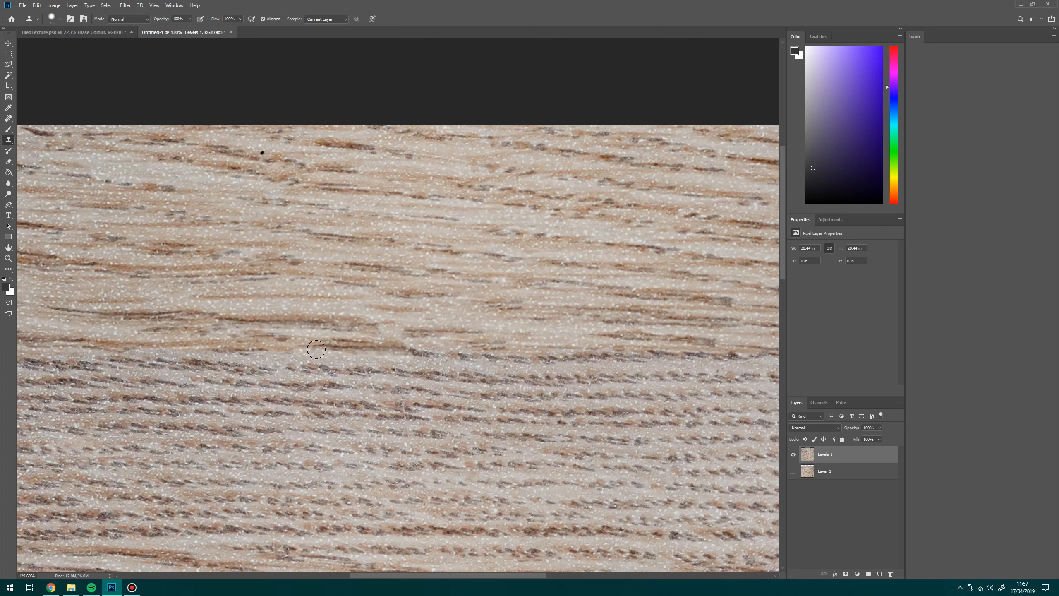
# Step: Examine the whole texture from close up and far away for visible seams and uneven tone
pyautogui.scroll(-3, 387, 300)
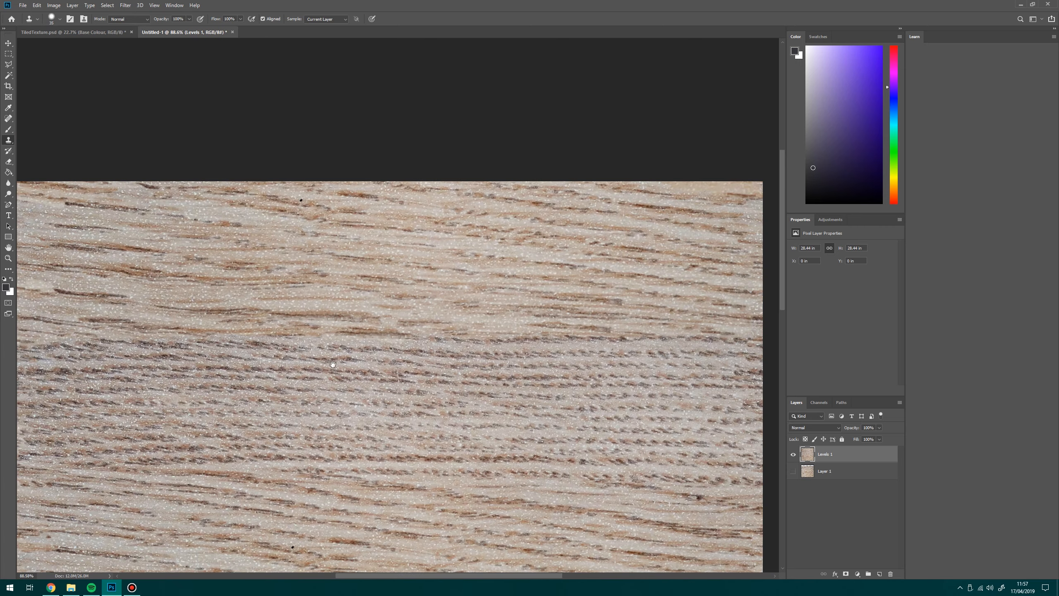
pyautogui.moveTo(333, 364); pyautogui.dragTo(385, 267)
pyautogui.moveTo(376, 350)
pyautogui.mouseDown()
pyautogui.moveTo(347, 283)
pyautogui.moveTo(309, 297)
pyautogui.mouseUp()
pyautogui.scroll(-3, 309, 297)
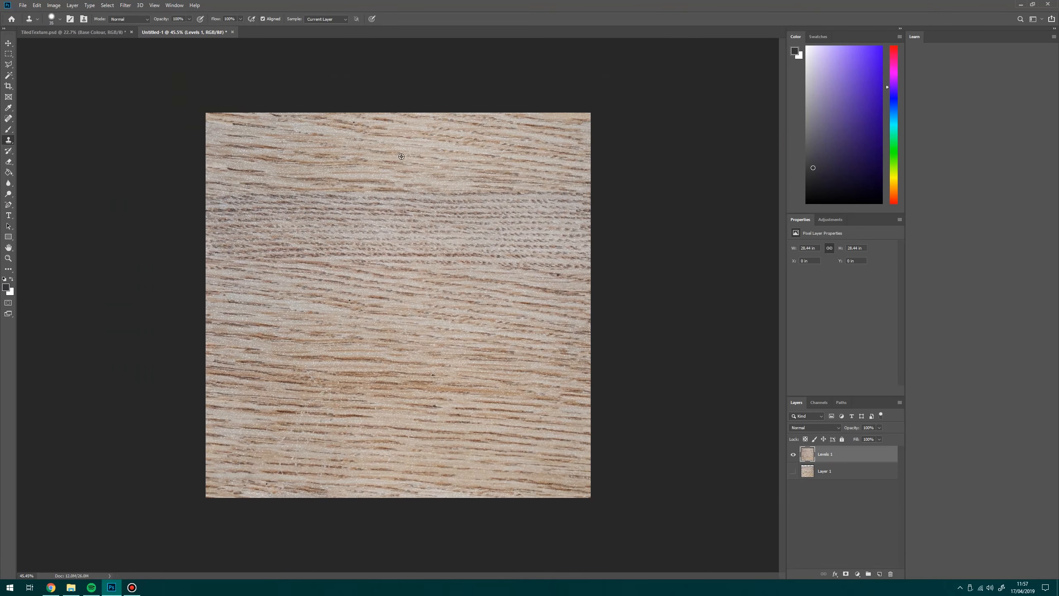
pyautogui.scroll(1, 440, 189)
pyautogui.scroll(-5, 434, 192)
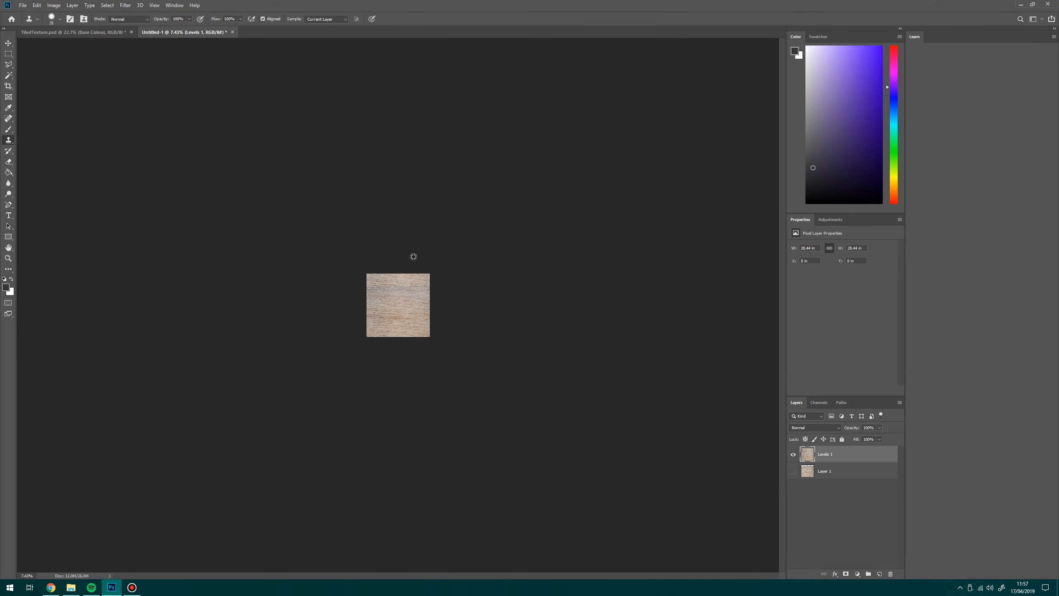
pyautogui.scroll(2, 382, 299)
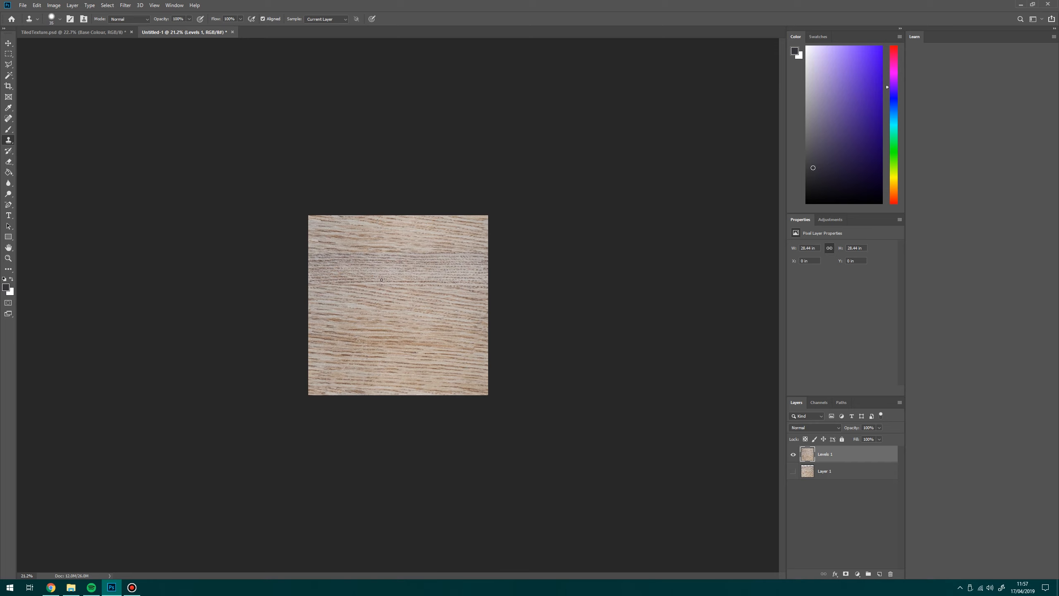
pyautogui.click(859, 574)
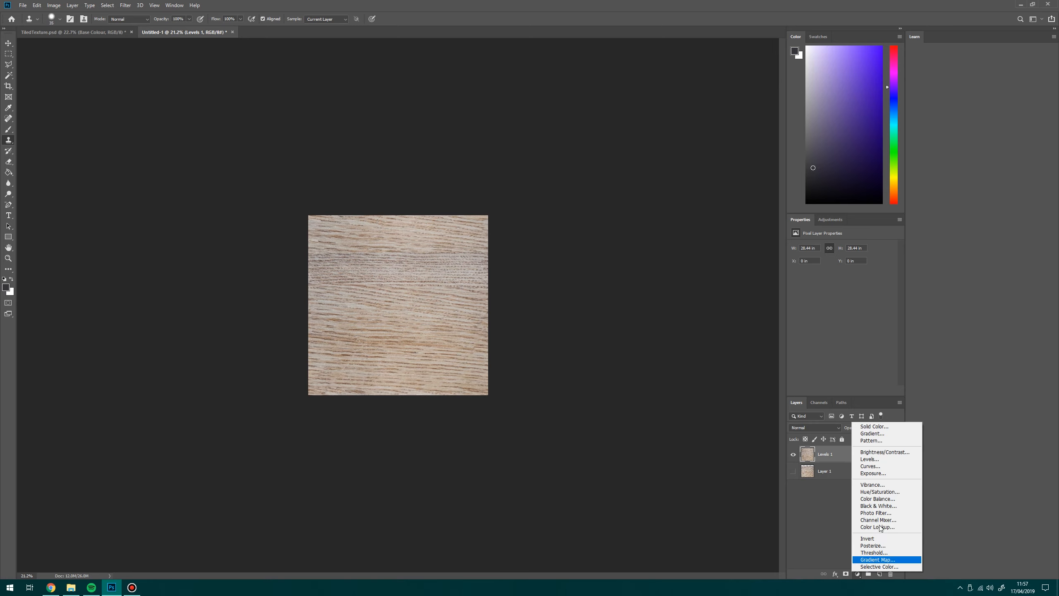
pyautogui.click(814, 519)
# Step: Select the full-width greyish band, about 5 in high, with a rectangular marquee and feather the selection by 100 pixels
pyautogui.click(8, 53)
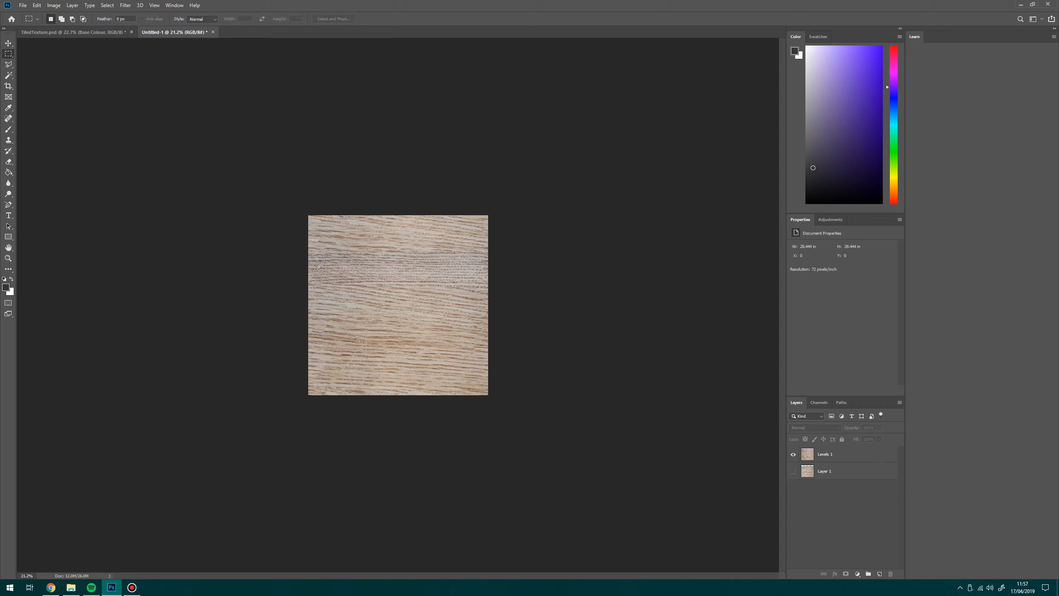
pyautogui.moveTo(304, 252); pyautogui.dragTo(494, 287)
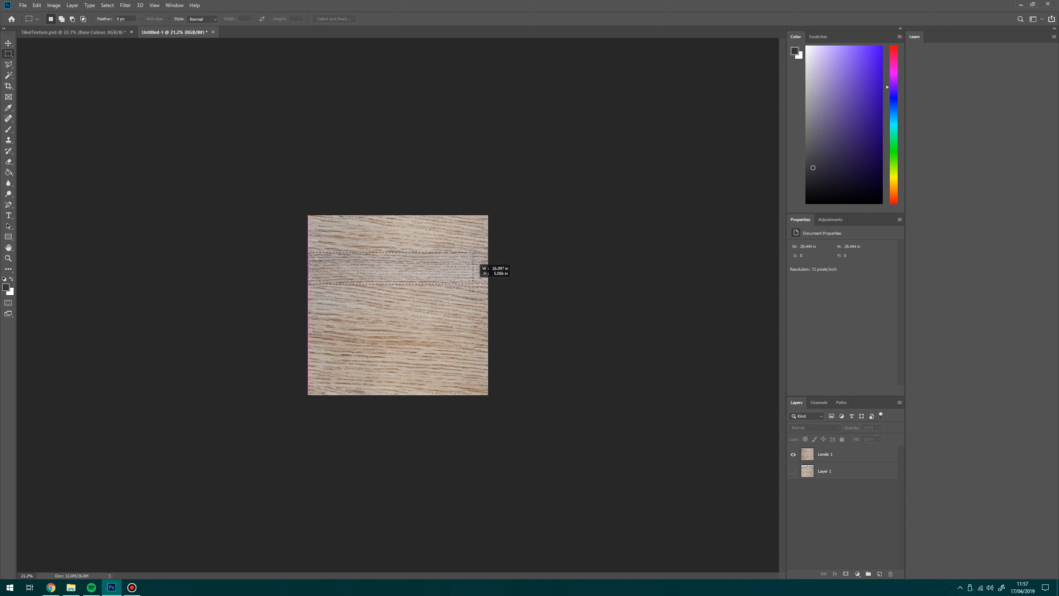
pyautogui.click(107, 6)
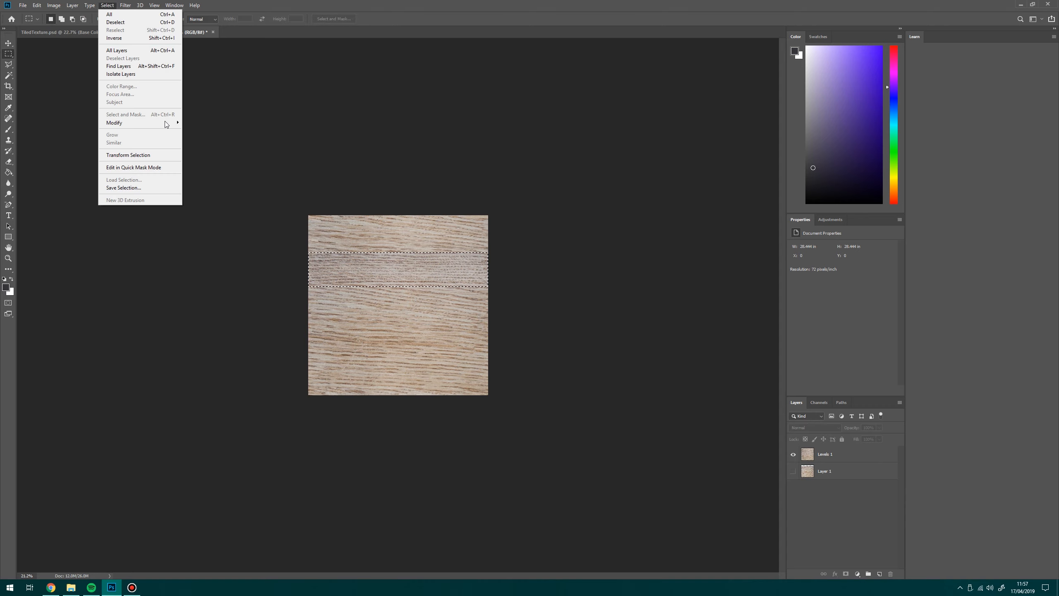
pyautogui.moveTo(125, 122)
pyautogui.click(217, 154)
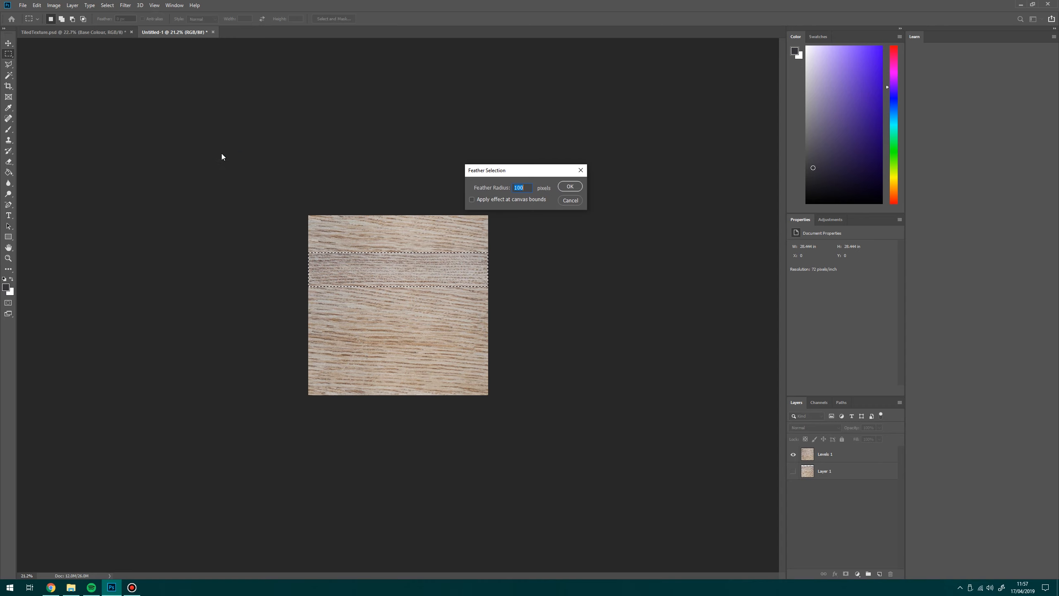
pyautogui.click(570, 187)
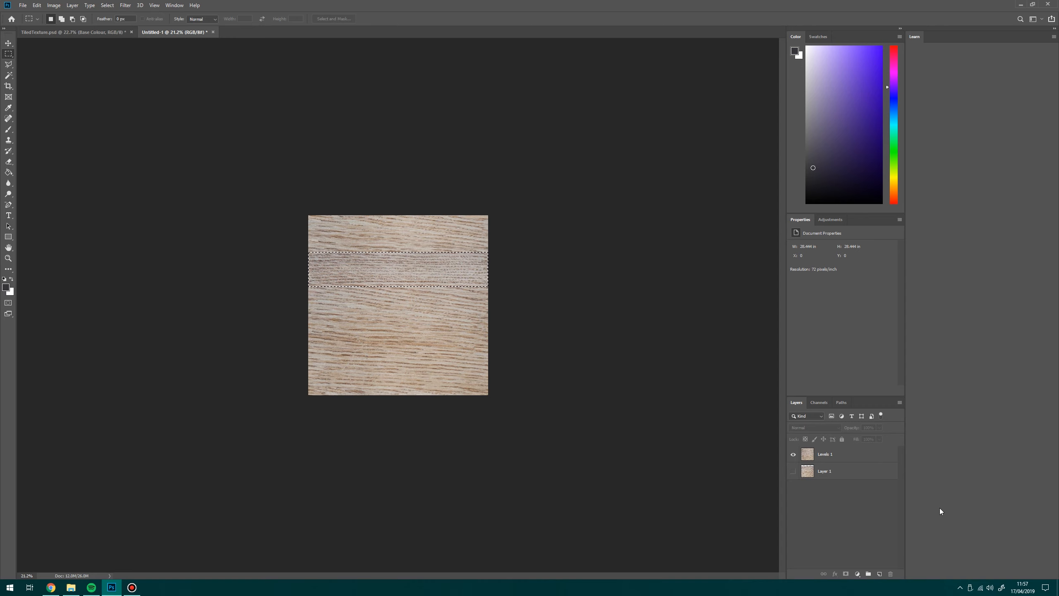
# Step: Add a new layer and brush the selected band with a brown sampled from the wood and a more saturated orange-brown
pyautogui.click(880, 575)
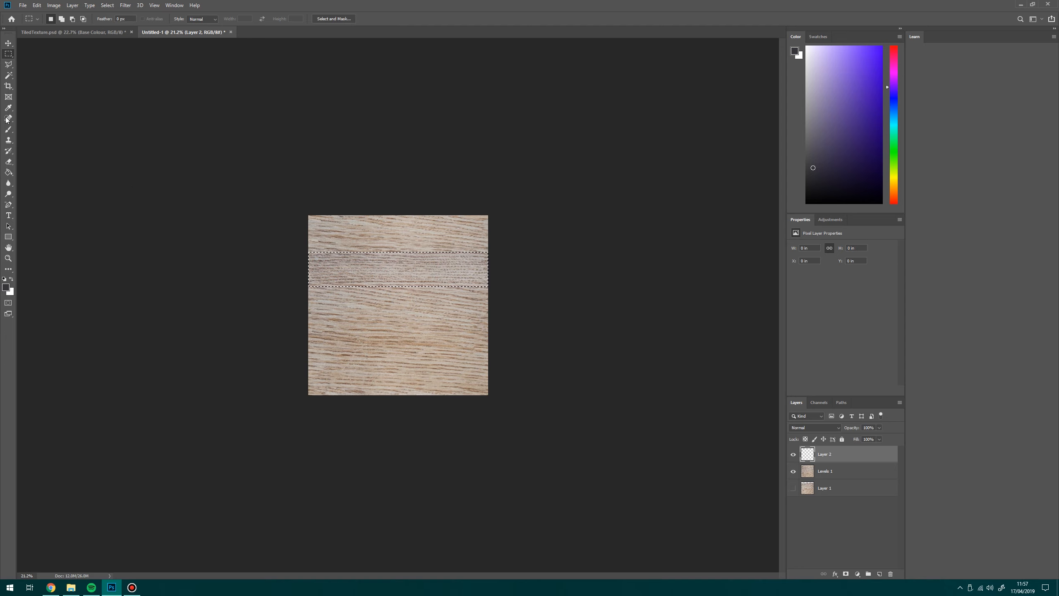
pyautogui.click(8, 130)
pyautogui.keyDown('alt'); pyautogui.click(337, 358); pyautogui.keyUp('alt')
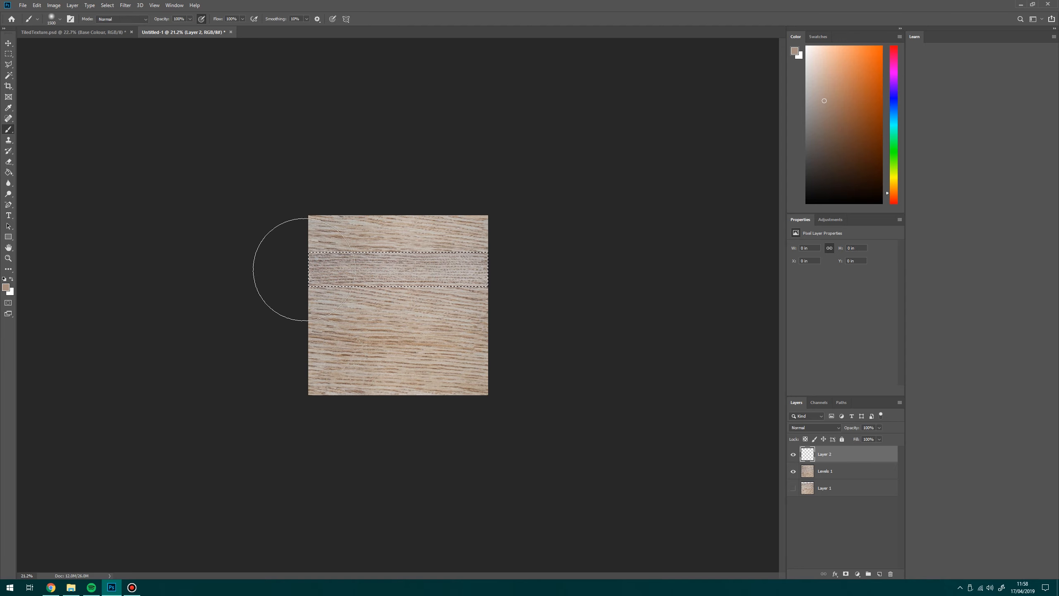
pyautogui.moveTo(304, 269); pyautogui.dragTo(324, 269)
pyautogui.moveTo(478, 256)
pyautogui.mouseDown()
pyautogui.moveTo(489, 256)
pyautogui.moveTo(237, 277)
pyautogui.moveTo(494, 261)
pyautogui.mouseUp()
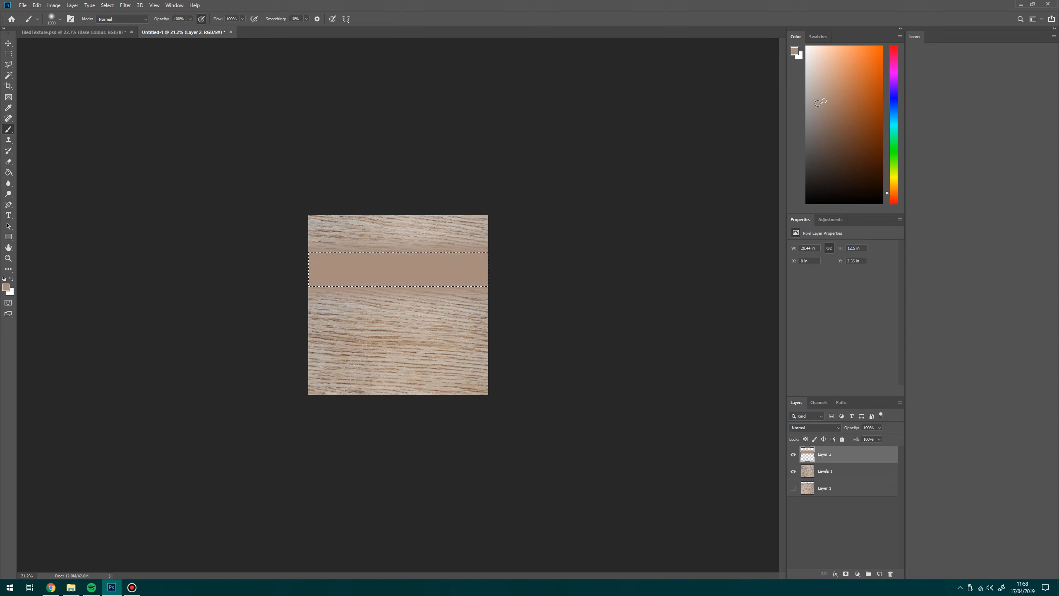
pyautogui.click(840, 103)
pyautogui.moveTo(265, 279); pyautogui.dragTo(513, 257)
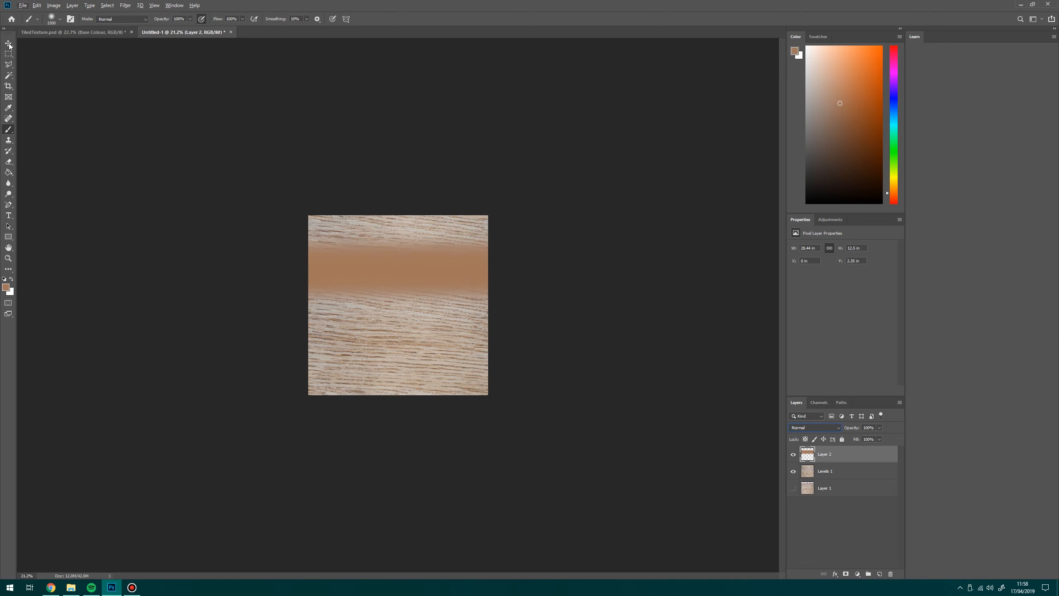
# Step: Set the painted layer's blend mode to Multiply and its opacity to 23%
pyautogui.click(9, 43)
pyautogui.scroll(3, 397, 253)
pyautogui.click(815, 428)
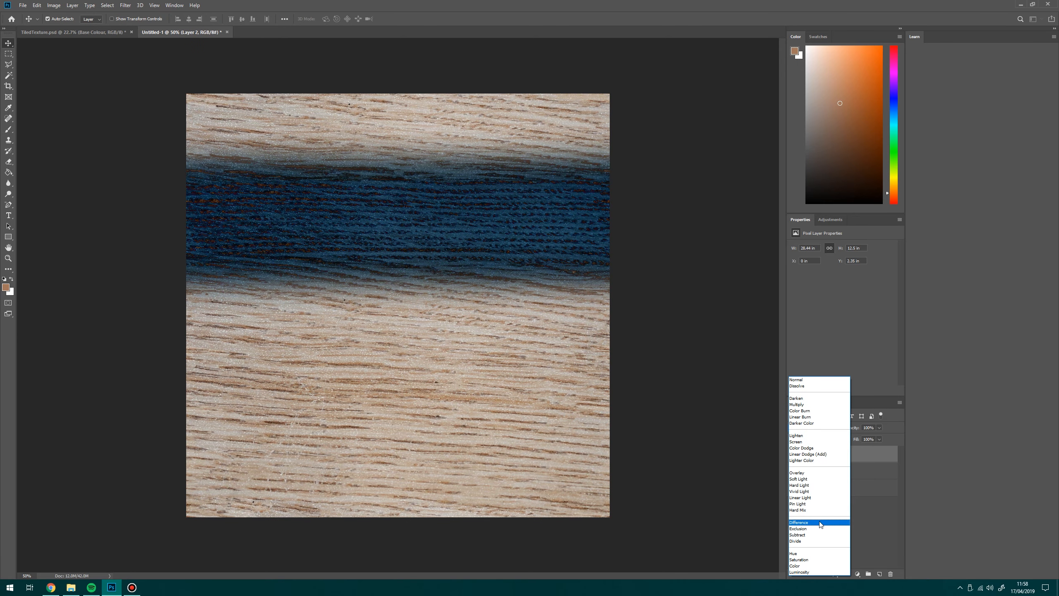
pyautogui.click(797, 404)
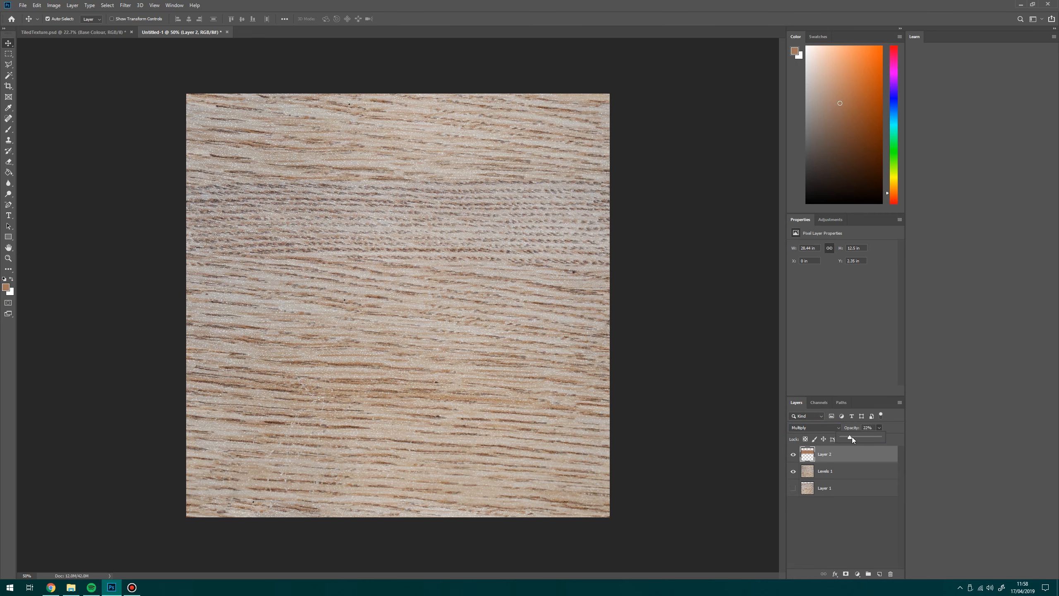
pyautogui.moveTo(853, 438); pyautogui.dragTo(852, 436)
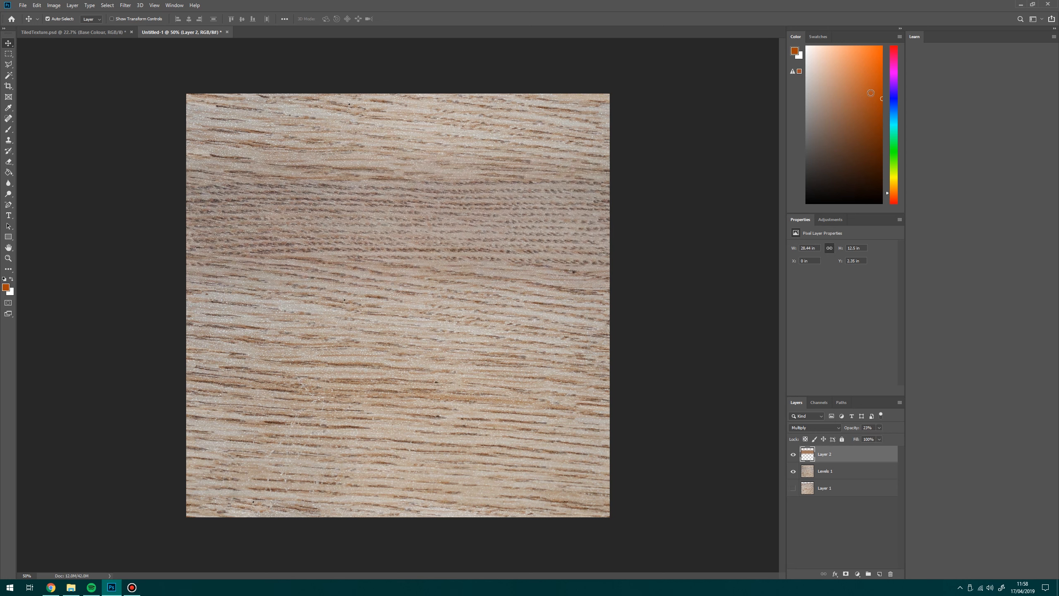
pyautogui.click(8, 130)
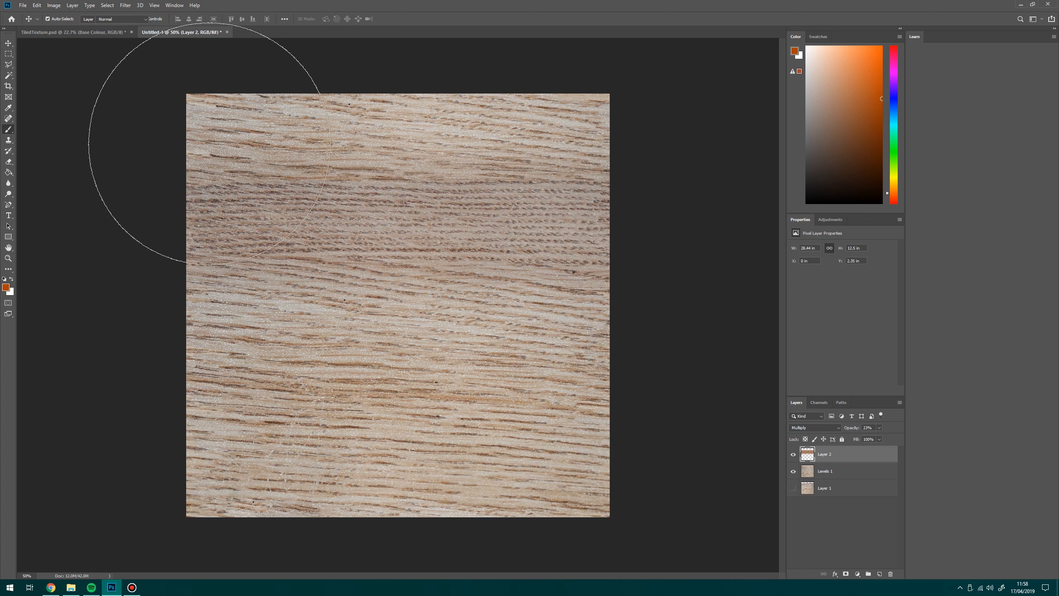
pyautogui.moveTo(294, 178)
pyautogui.mouseDown()
pyautogui.moveTo(461, 204)
pyautogui.moveTo(493, 196)
pyautogui.mouseUp()
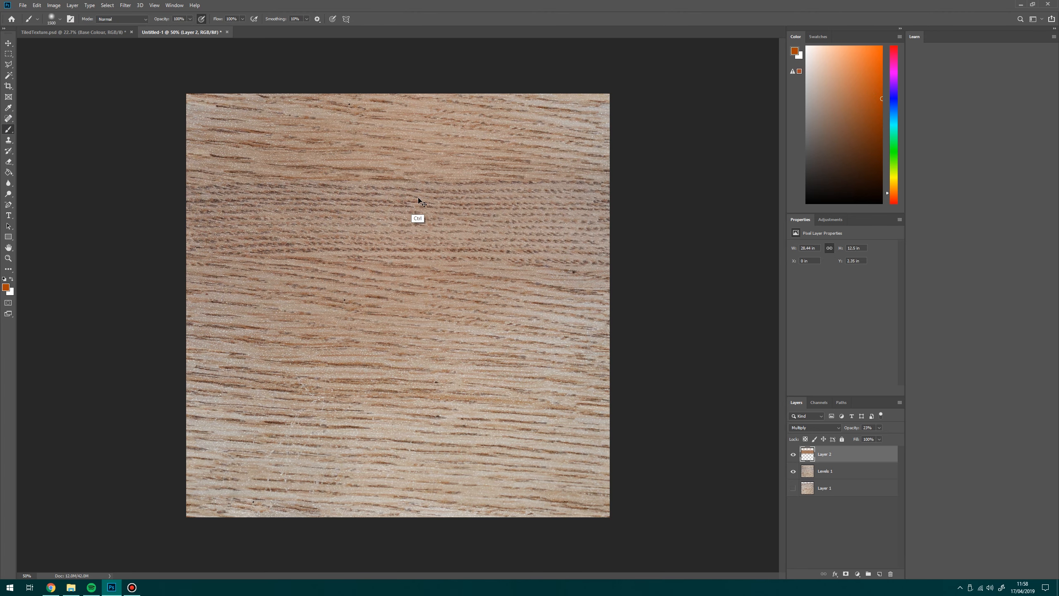
pyautogui.hotkey('ctrl', 'z')
# Step: Select the greyish band again across the full image width with a rectangular marquee and feather the selection
pyautogui.click(8, 53)
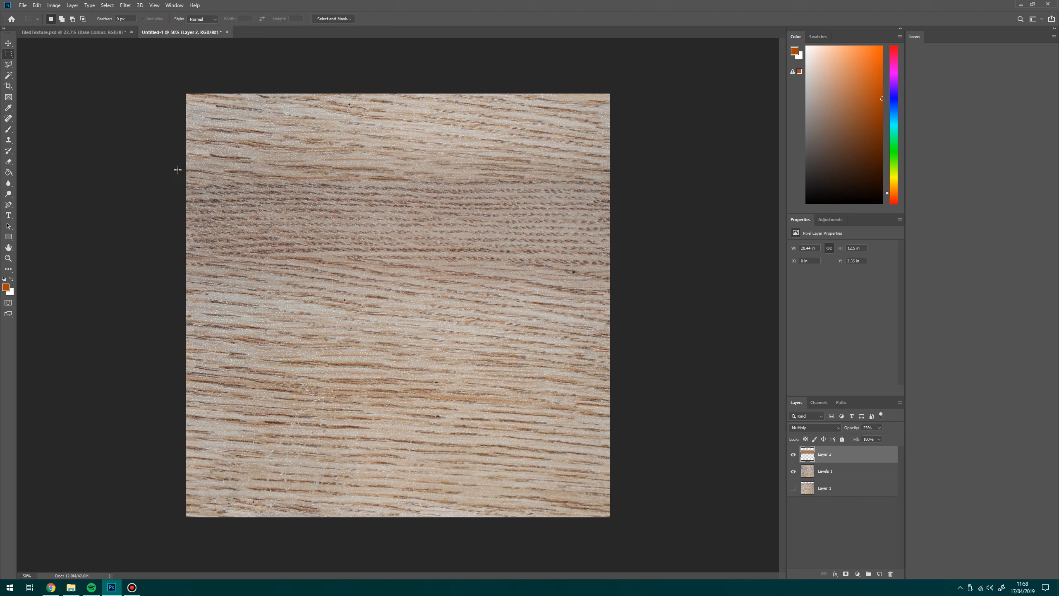
pyautogui.moveTo(168, 171)
pyautogui.mouseDown()
pyautogui.moveTo(674, 283)
pyautogui.moveTo(686, 274)
pyautogui.mouseUp()
pyautogui.click(107, 5)
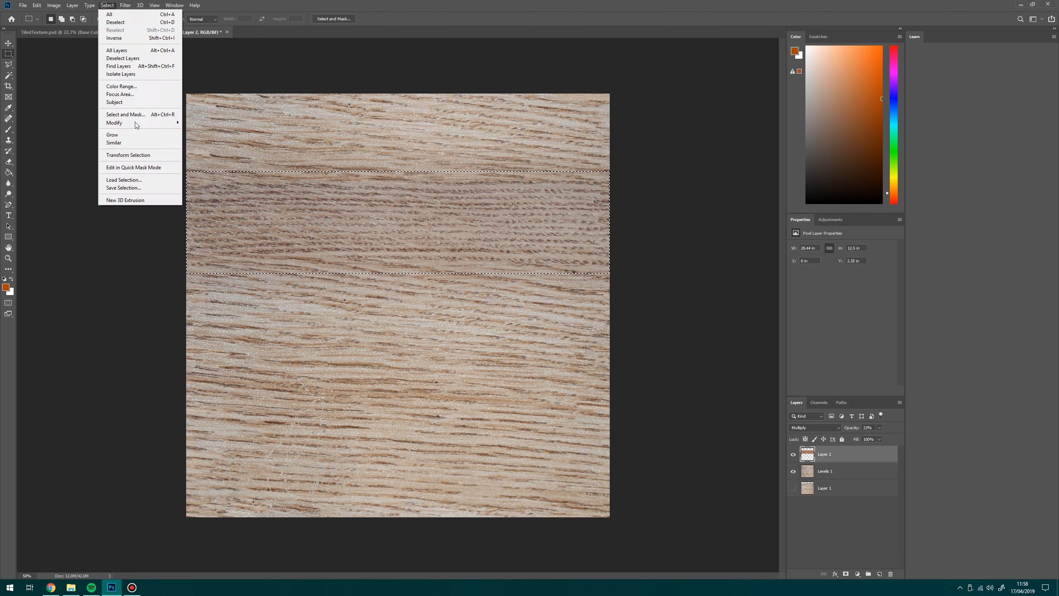
pyautogui.moveTo(125, 124)
pyautogui.click(204, 155)
pyautogui.click(566, 186)
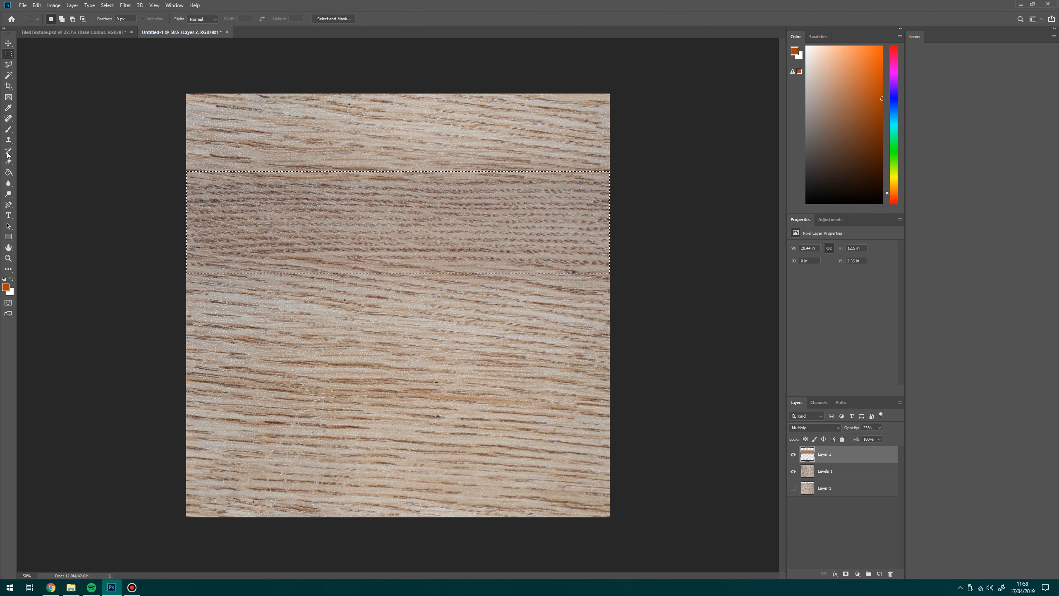
# Step: Brush saturated orange across the feathered band, clearing the selection, and set the layer's blend mode to Screen
pyautogui.click(8, 129)
pyautogui.moveTo(284, 211); pyautogui.dragTo(575, 220)
pyautogui.hotkey('ctrl', 'd')
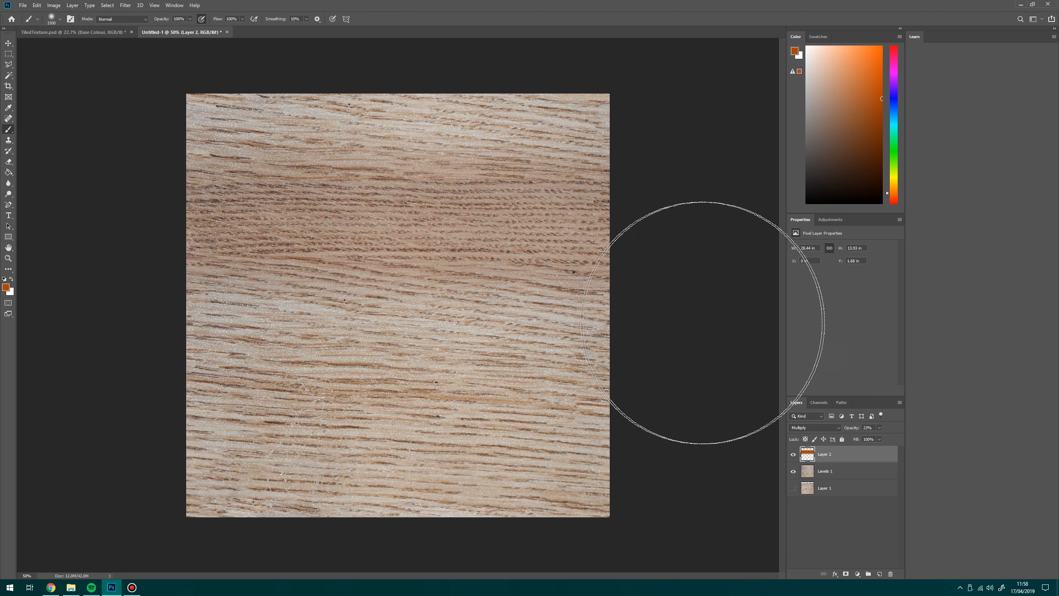
pyautogui.click(839, 429)
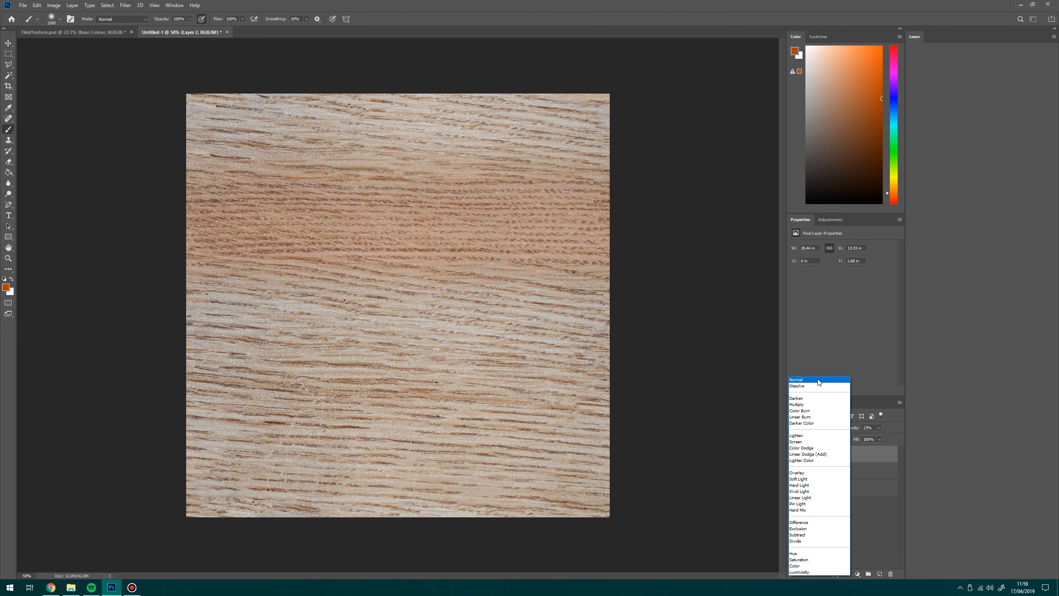
pyautogui.click(813, 443)
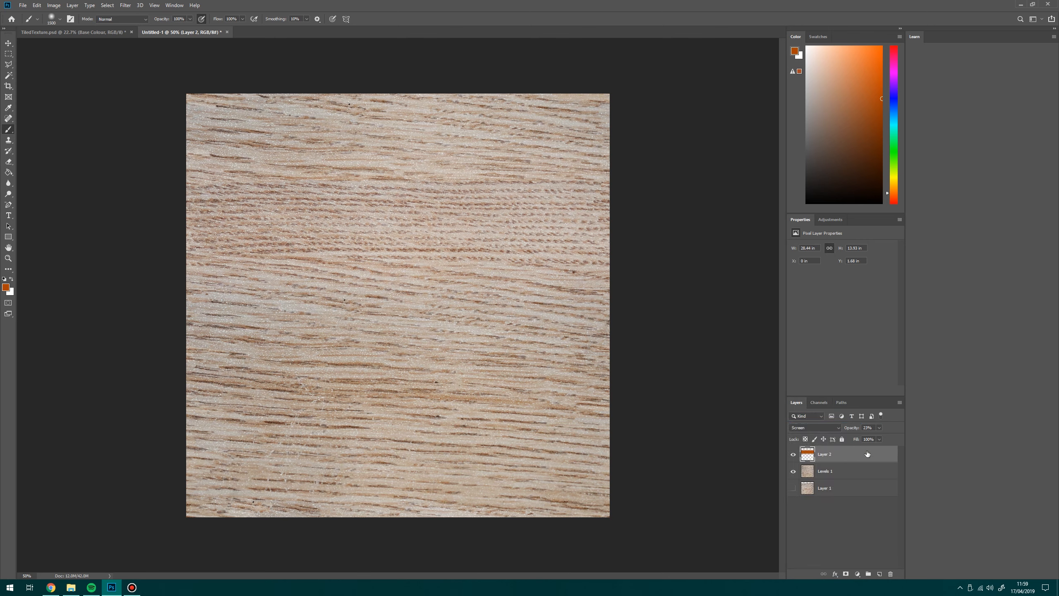
# Step: Try a duplicate of Layer 2 in Overlay mode at 5% opacity over the band and delete the duplicate
pyautogui.rightClick(831, 455)
pyautogui.click(878, 148)
pyautogui.press('Return')
pyautogui.click(818, 428)
pyautogui.click(819, 469)
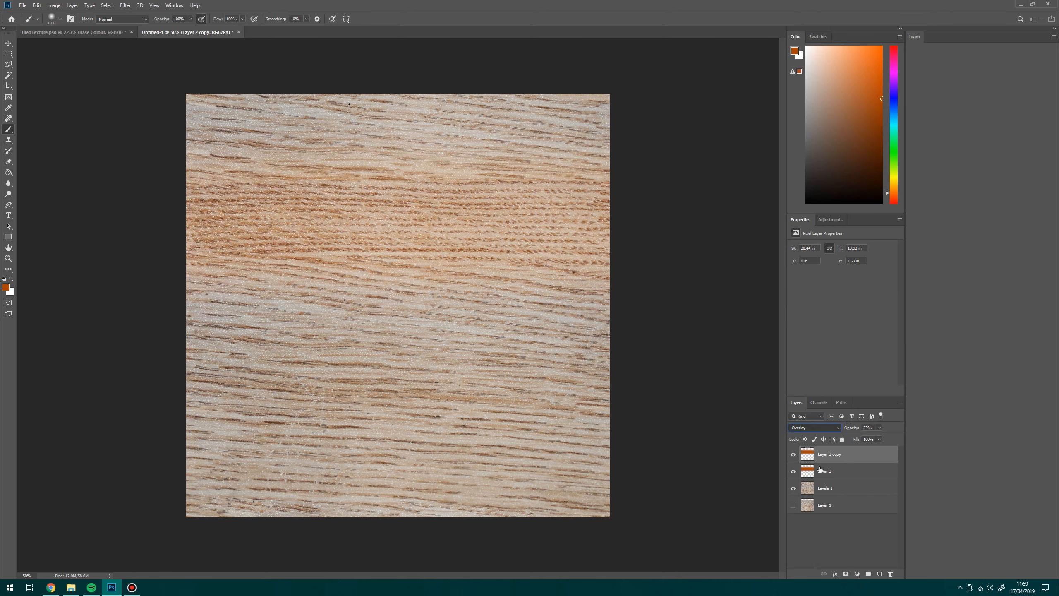
pyautogui.click(793, 454)
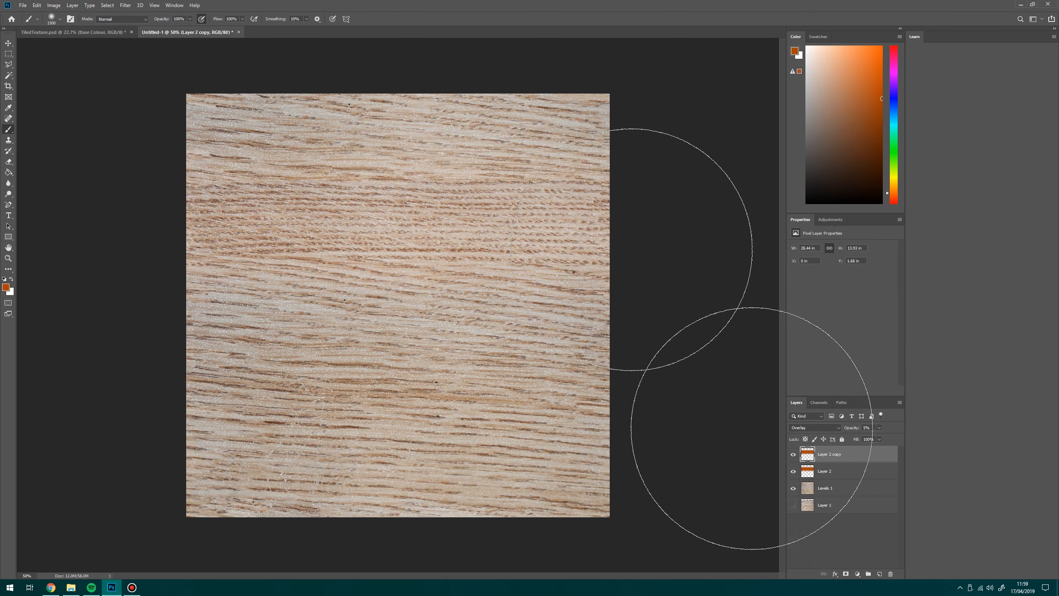
pyautogui.scroll(-6, 489, 172)
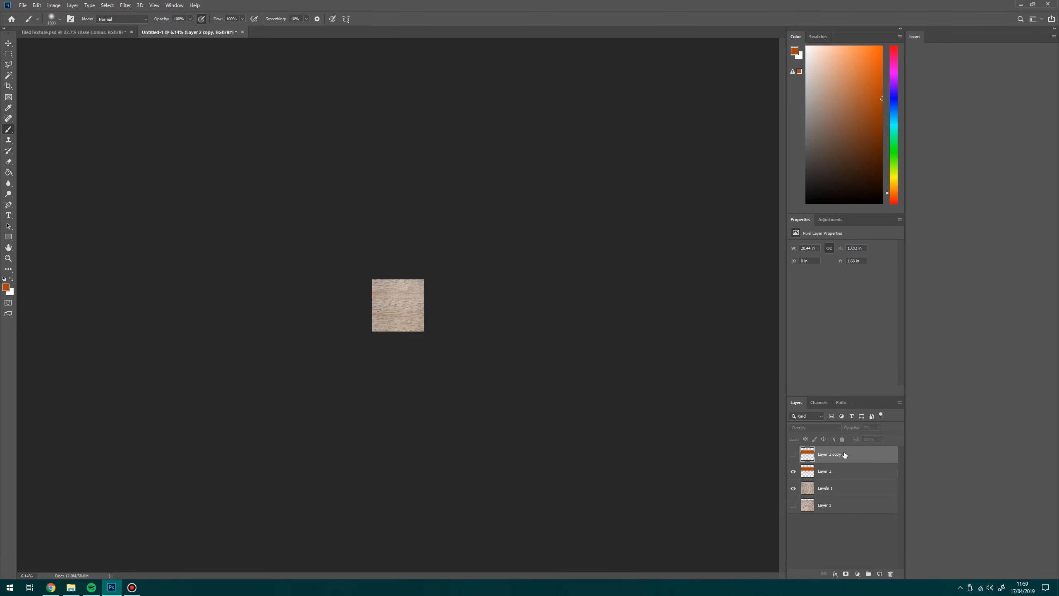
pyautogui.press('Delete')
# Step: Save the finished texture as a TIFF file named tiled_wood in the Photoshop Tiled Textures folder
pyautogui.scroll(10, 421, 288)
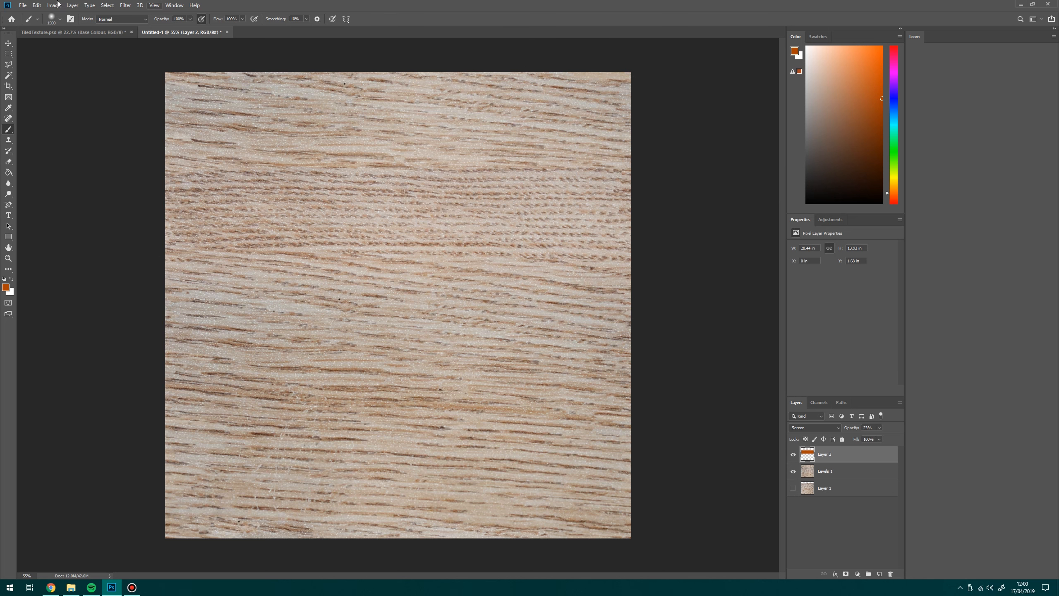
pyautogui.click(22, 5)
pyautogui.click(50, 99)
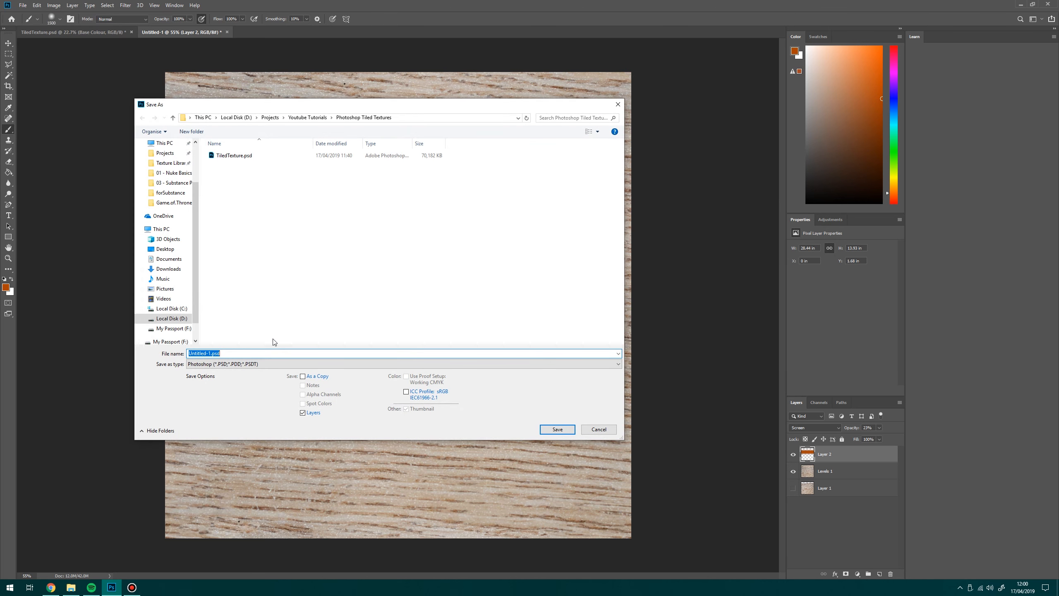
pyautogui.click(237, 366)
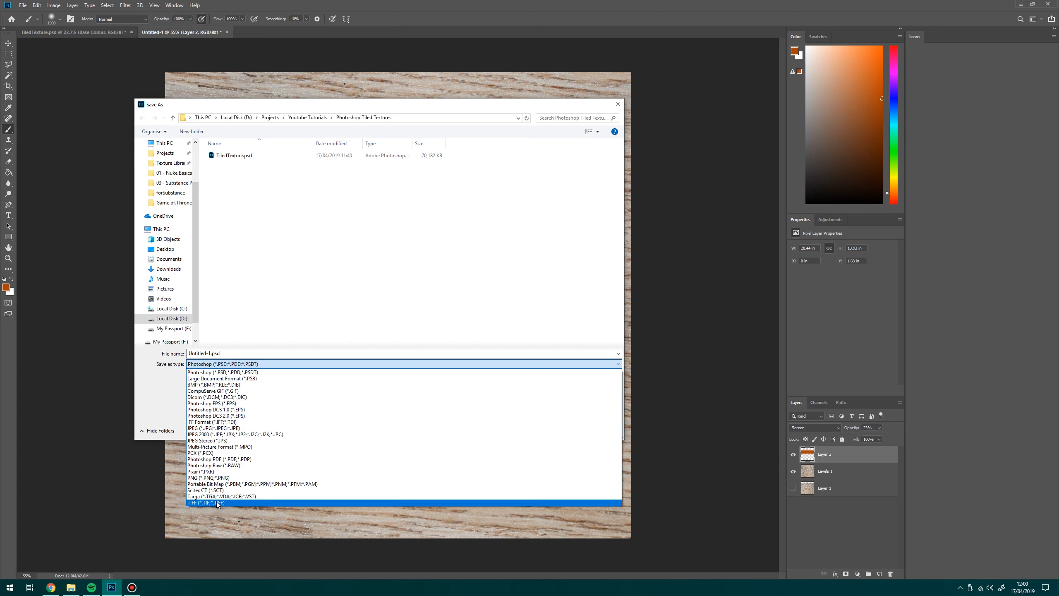
pyautogui.click(218, 504)
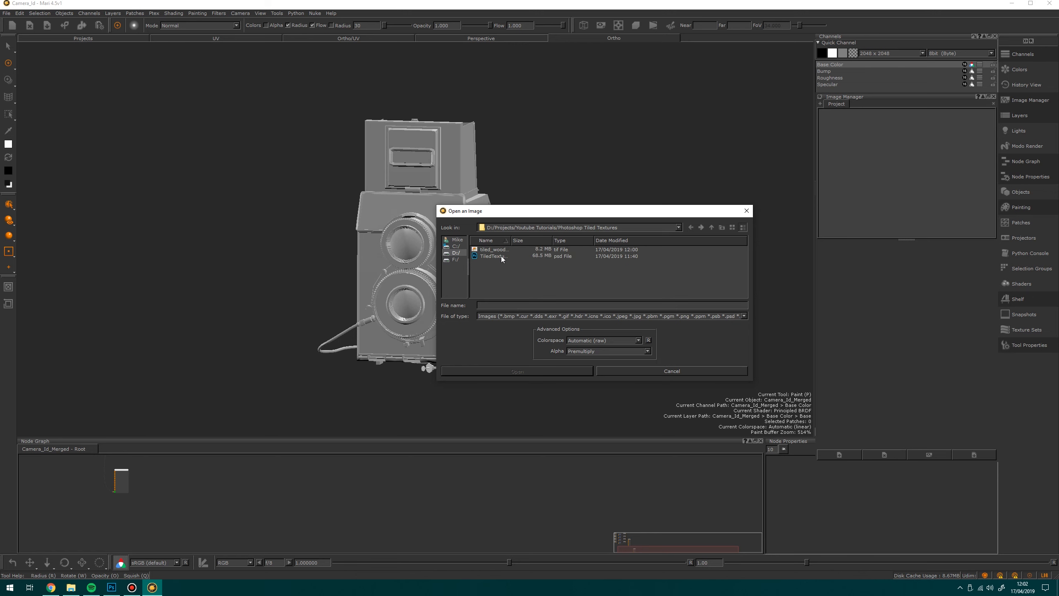
# Step: Load tiled_wood_01.tif into the Image Manager and add it to the node graph as a Tiled node
pyautogui.doubleClick(501, 255)
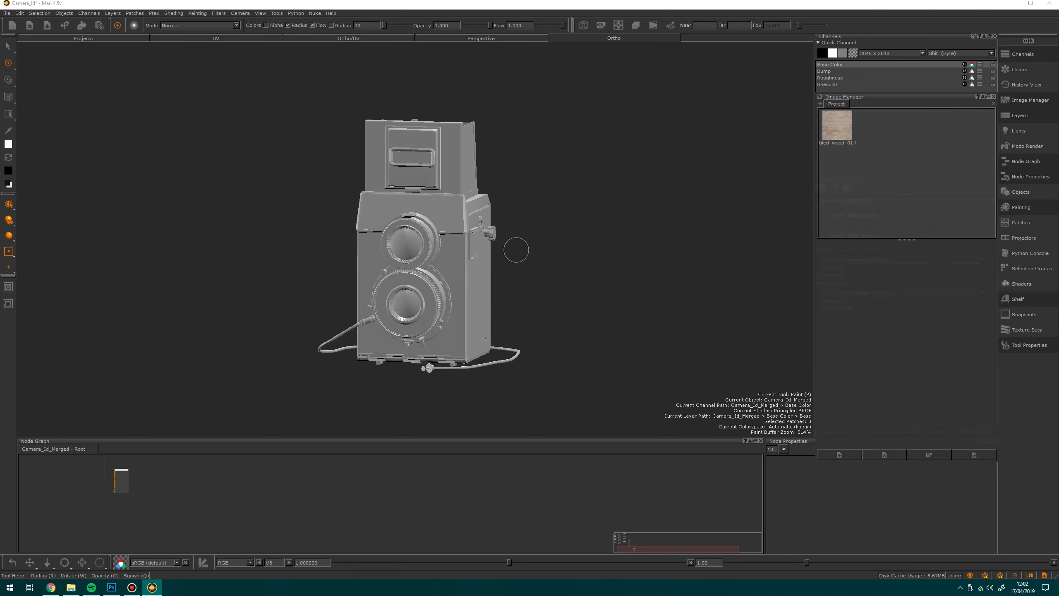
pyautogui.click(844, 135)
pyautogui.click(819, 96)
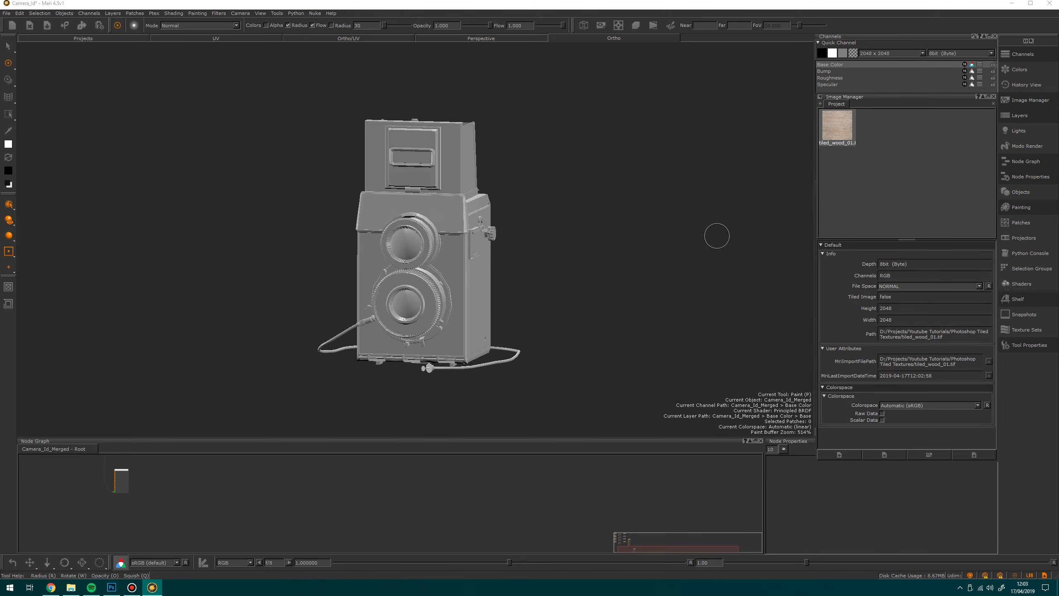
pyautogui.moveTo(838, 125); pyautogui.dragTo(362, 485)
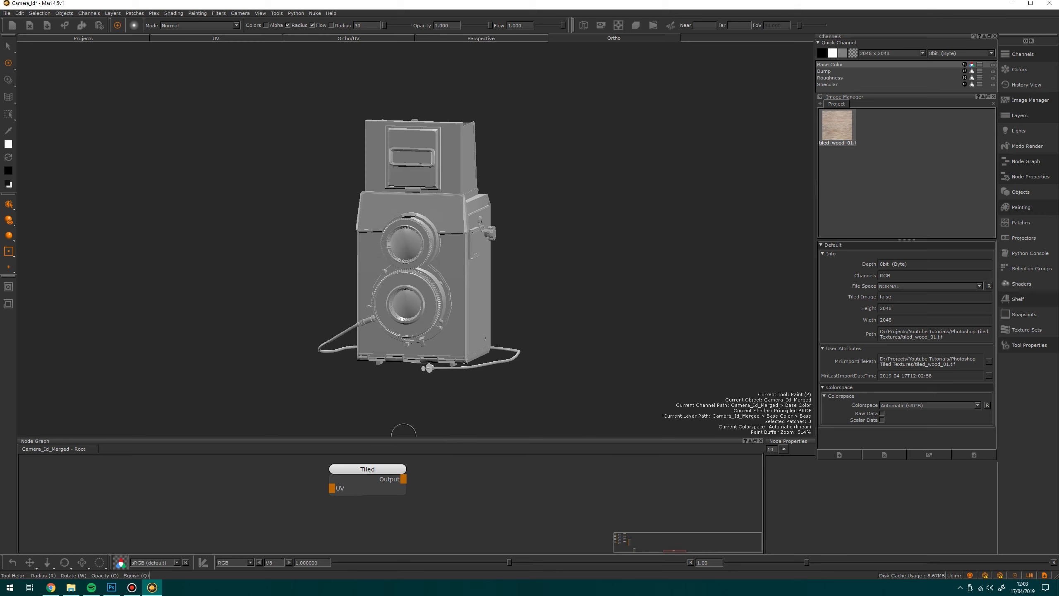
# Step: Enlarge the node graph, preview the Tiled node on the camera model and open the node's properties
pyautogui.moveTo(412, 410); pyautogui.dragTo(412, 325)
pyautogui.moveTo(421, 251); pyautogui.dragTo(375, 267)
pyautogui.press('1')
pyautogui.moveTo(367, 420); pyautogui.dragTo(349, 434)
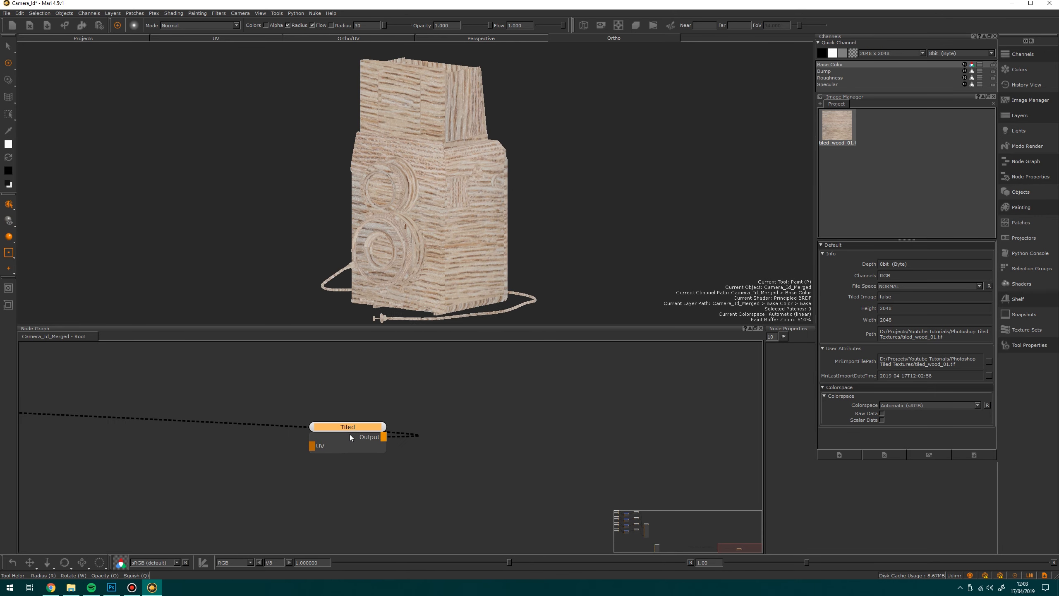
pyautogui.doubleClick(350, 434)
pyautogui.press('p')
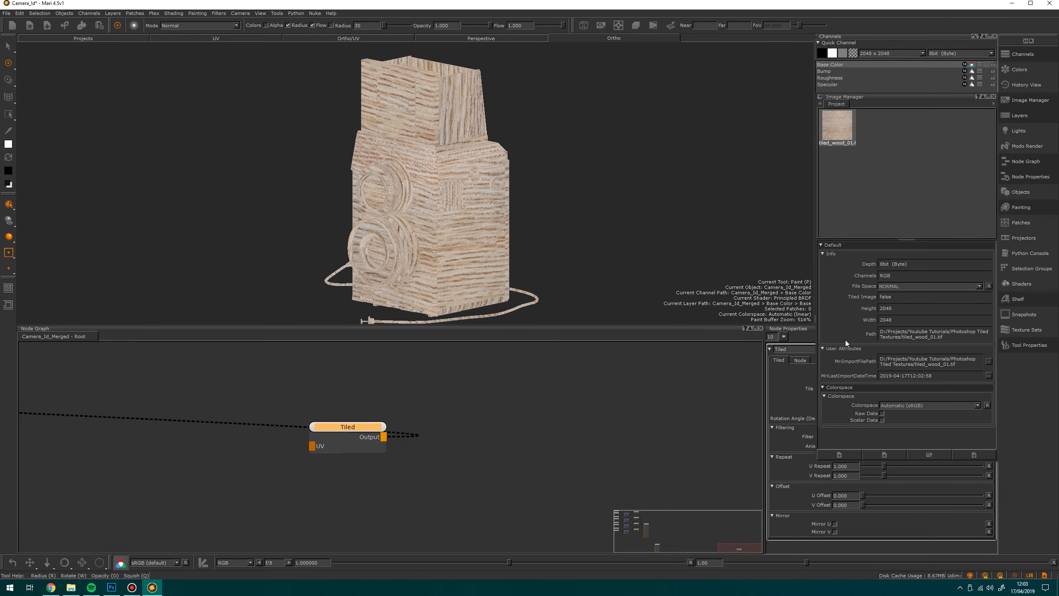
# Step: Close the Image Manager, set the Tiled node's U and V Repeat to 4 and inspect the tiling on the camera
pyautogui.click(994, 97)
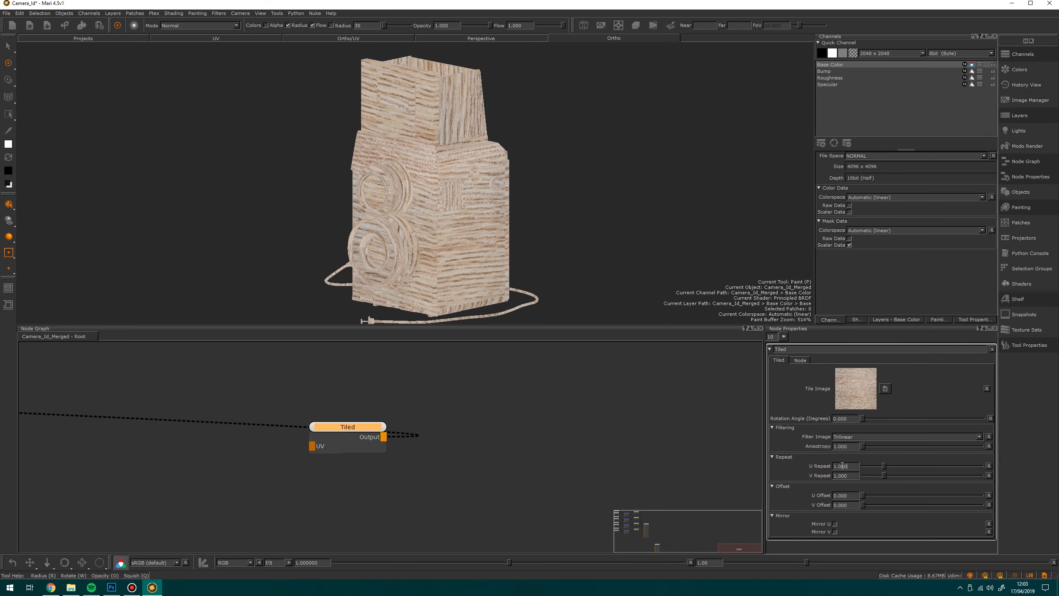
pyautogui.write('4')
pyautogui.press('Tab')
pyautogui.write('4')
pyautogui.press('Return')
pyautogui.moveTo(529, 156); pyautogui.dragTo(230, 132)
pyautogui.moveTo(355, 136); pyautogui.dragTo(389, 183)
# Step: Switch to Photoshop and cover the whole wood texture with saturated orange on a new layer
pyautogui.click(111, 588)
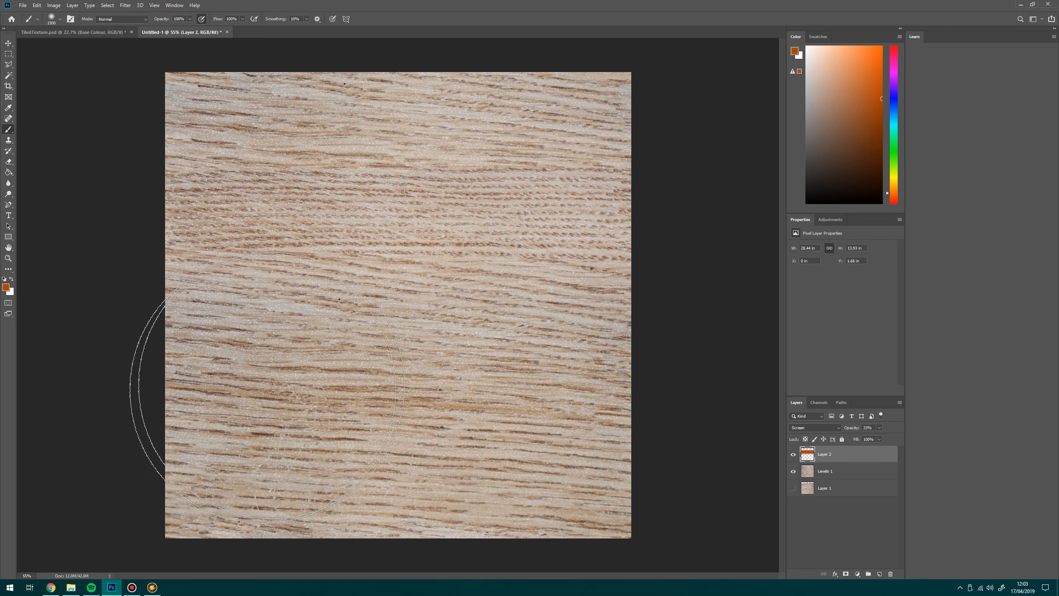
pyautogui.scroll(-5, 315, 250)
pyautogui.scroll(-2, 334, 228)
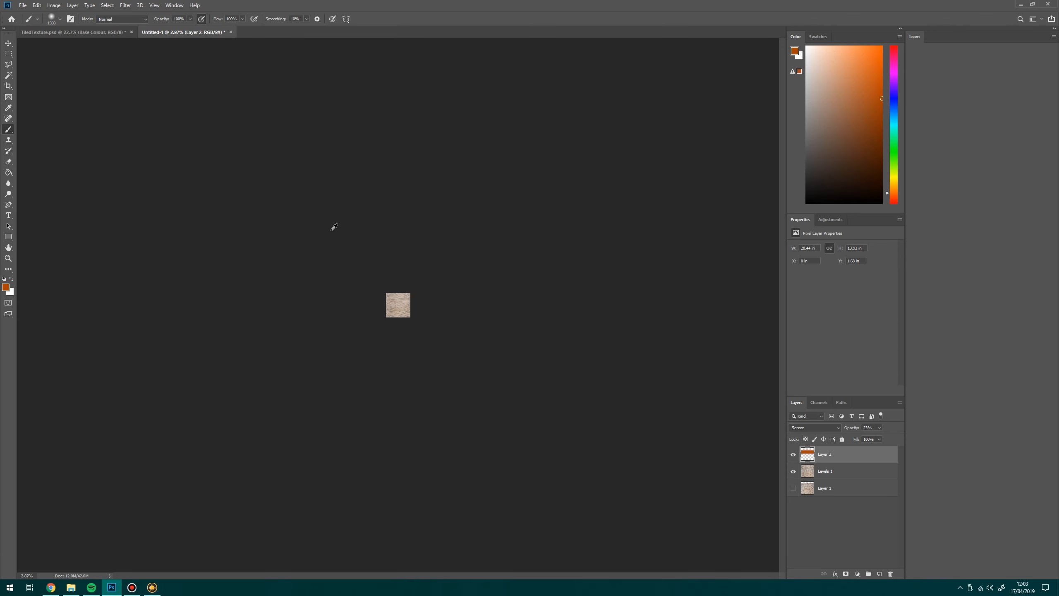
pyautogui.scroll(10, 355, 261)
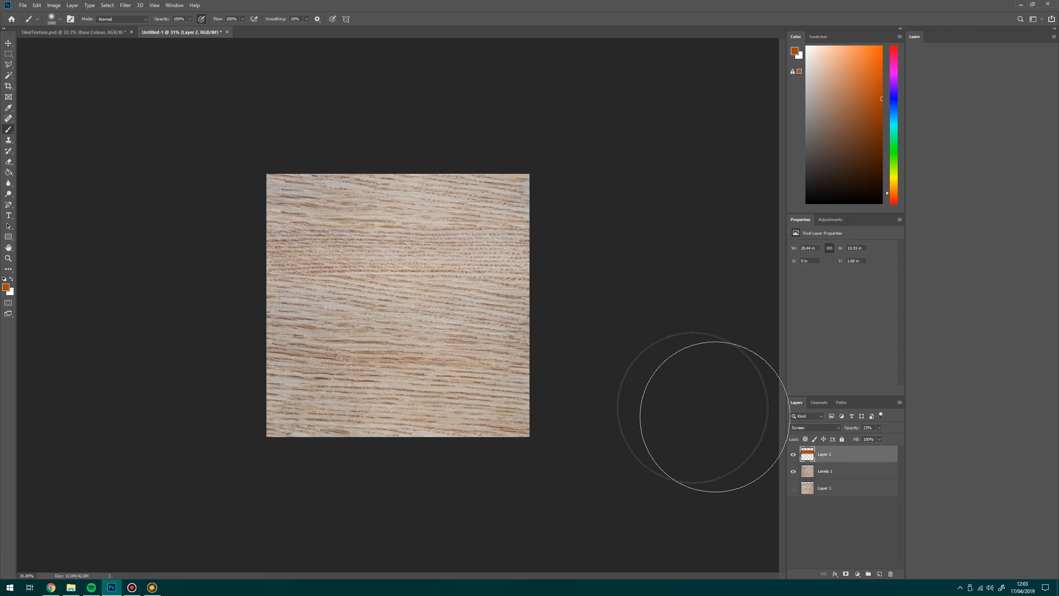
pyautogui.click(880, 575)
pyautogui.moveTo(315, 244)
pyautogui.mouseDown()
pyautogui.moveTo(343, 107)
pyautogui.moveTo(563, 338)
pyautogui.moveTo(495, 246)
pyautogui.moveTo(511, 192)
pyautogui.mouseUp()
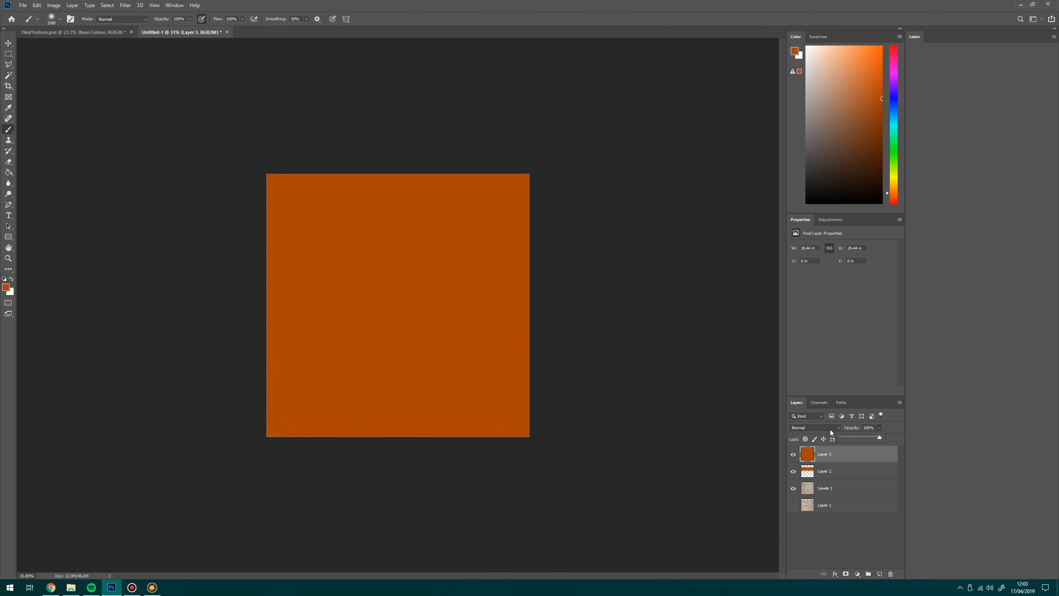
# Step: Set the orange layer's blend mode to Overlay and its opacity to 10%
pyautogui.click(830, 430)
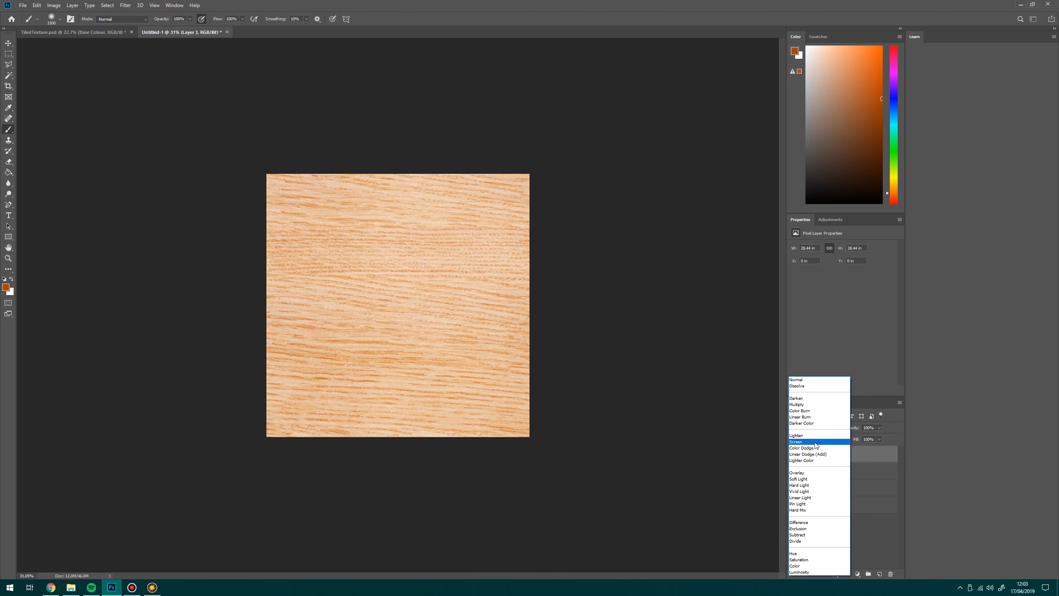
pyautogui.click(813, 473)
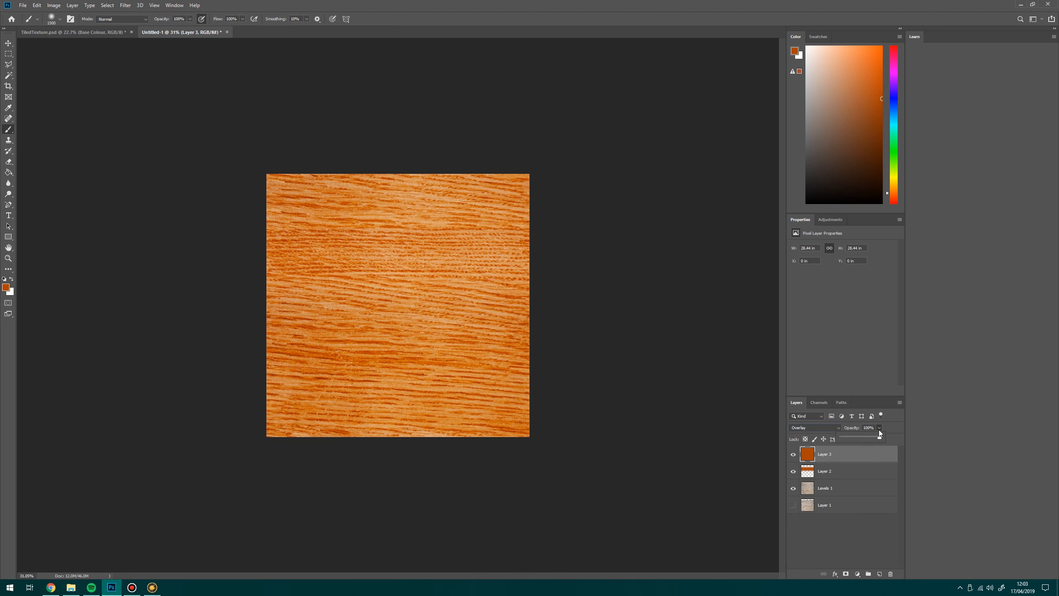
pyautogui.moveTo(881, 438); pyautogui.dragTo(844, 438)
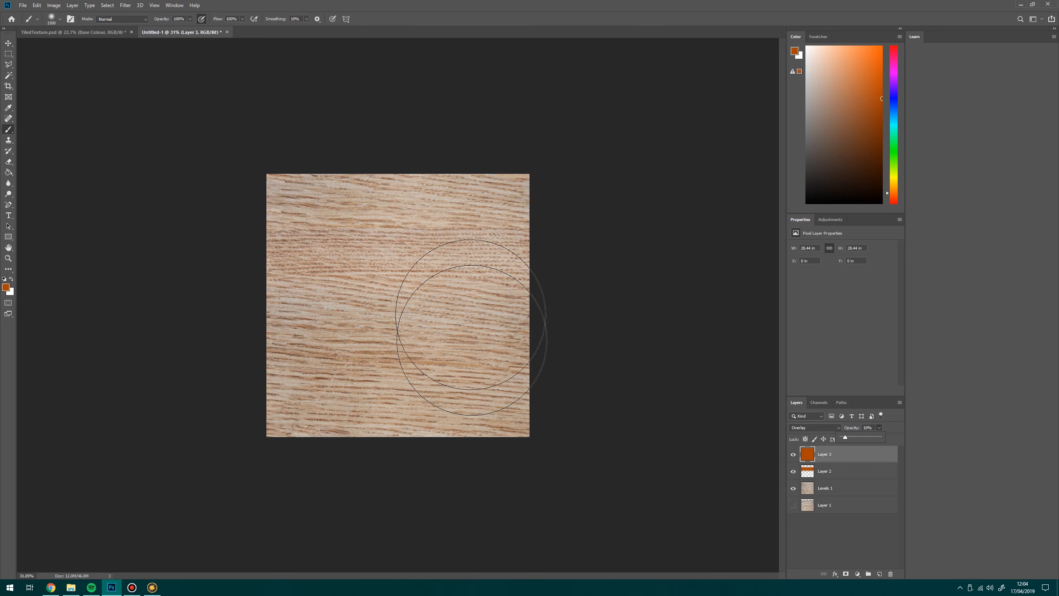
pyautogui.scroll(2, 432, 314)
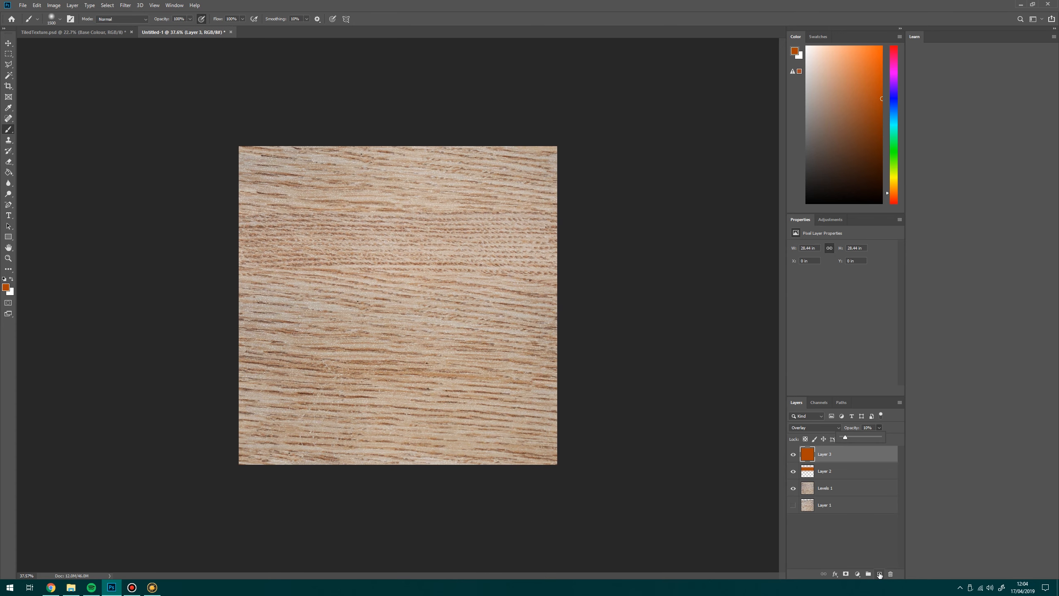
# Step: Add a Levels adjustment layer, invert its mask and paint white over the lower-left area of the texture
pyautogui.click(858, 575)
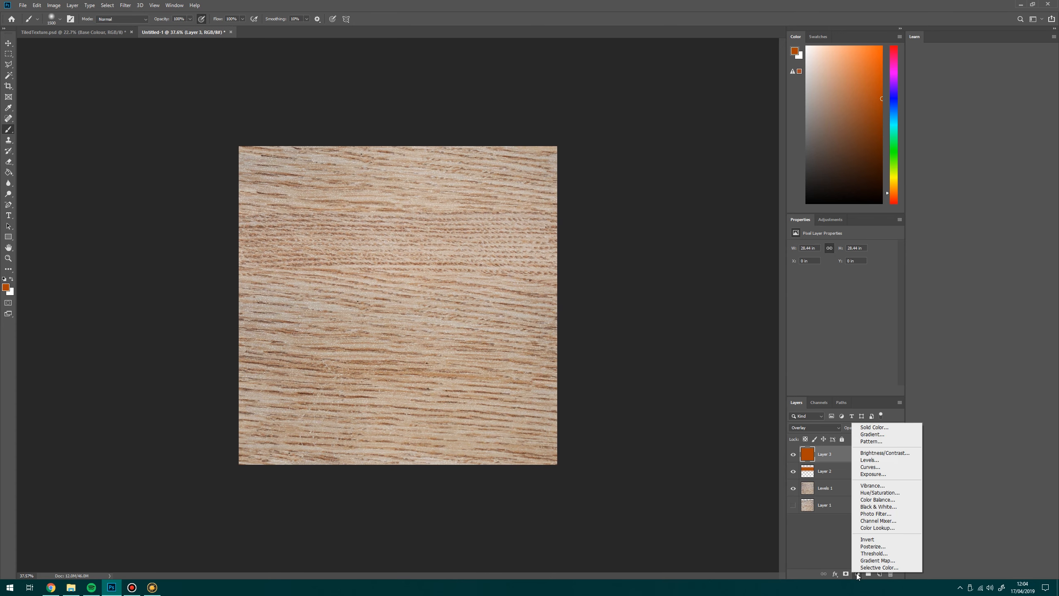
pyautogui.click(892, 464)
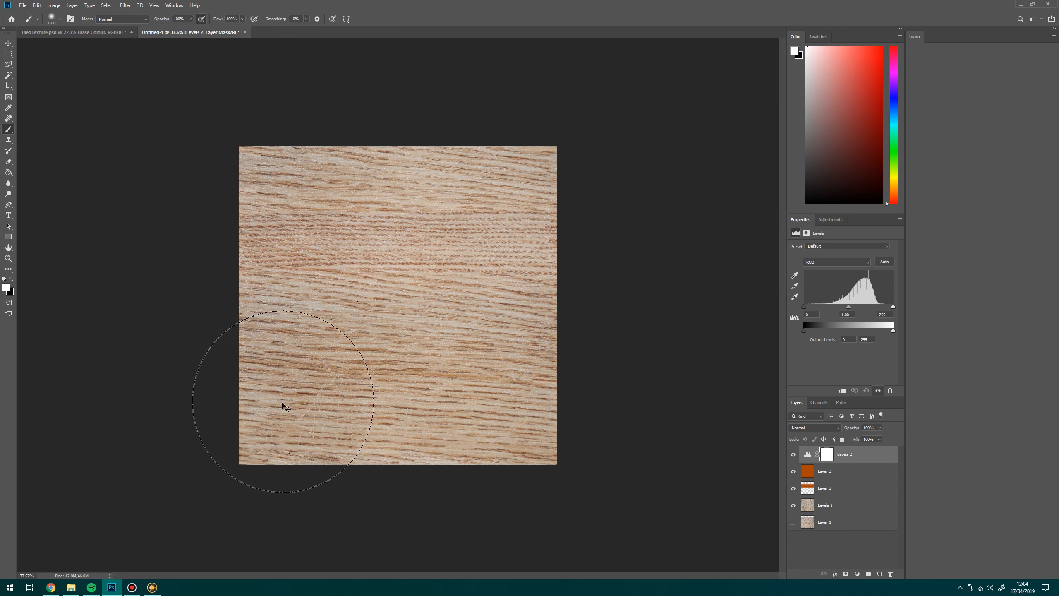
pyautogui.hotkey('ctrl', 'i')
pyautogui.press('x')
pyautogui.press('x')
pyautogui.moveTo(260, 393); pyautogui.dragTo(287, 419)
# Step: Extend the Levels mask with more white brushing and set the adjustment's white input level to 240
pyautogui.moveTo(848, 307); pyautogui.dragTo(883, 307)
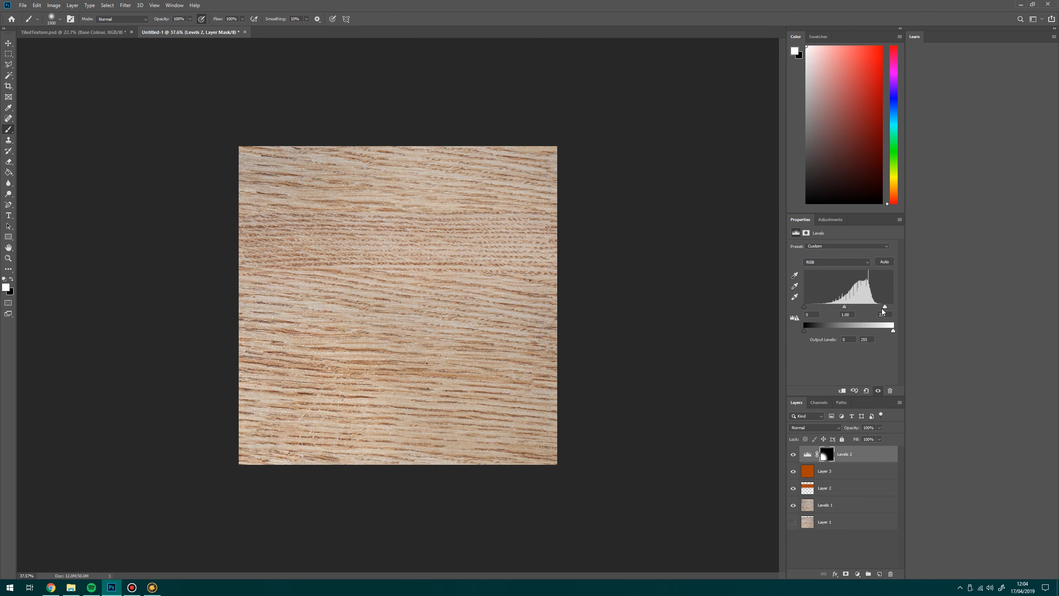
pyautogui.moveTo(292, 437)
pyautogui.mouseDown()
pyautogui.moveTo(248, 408)
pyautogui.moveTo(249, 161)
pyautogui.moveTo(330, 232)
pyautogui.moveTo(409, 328)
pyautogui.mouseUp()
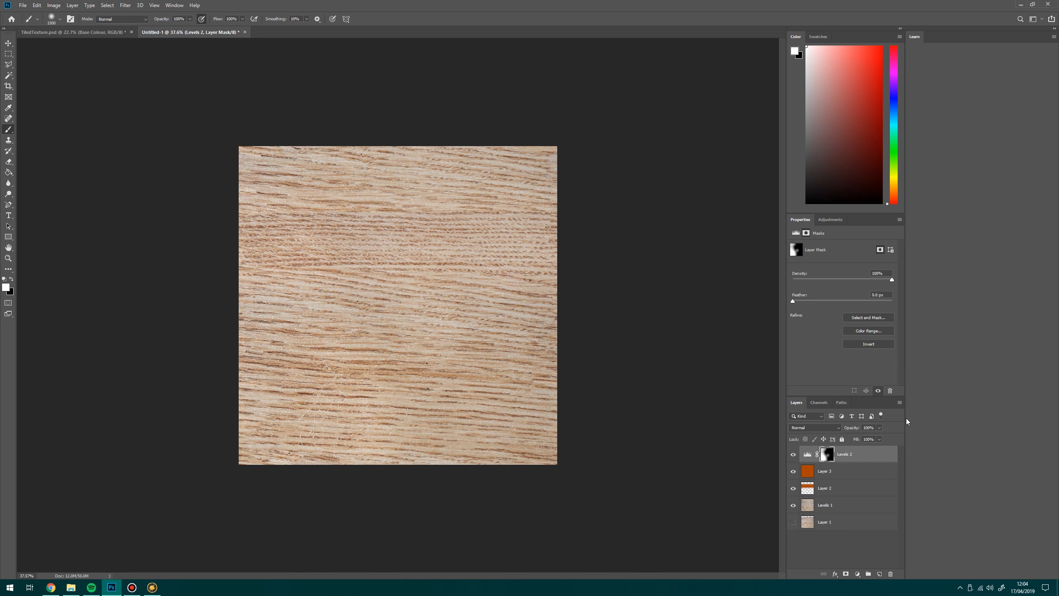
pyautogui.click(808, 454)
pyautogui.click(887, 308)
pyautogui.click(1050, 353)
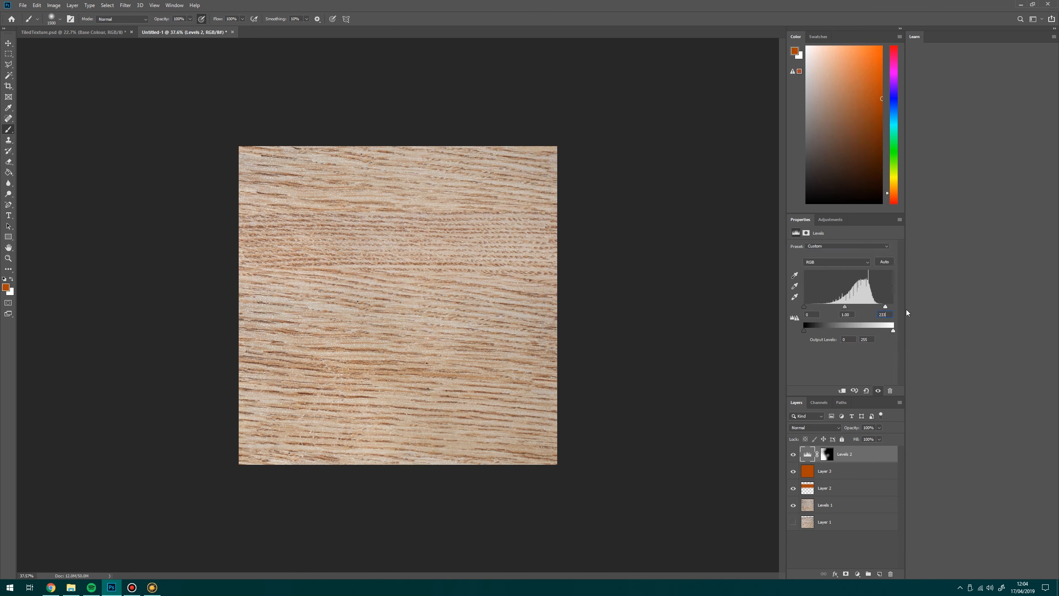
pyautogui.press('BackSpace')
pyautogui.press('BackSpace')
pyautogui.write('40')
# Step: Save the adjusted texture as a TIFF and inspect its tiling on the camera model in Mari
pyautogui.click(552, 194)
pyautogui.click(522, 219)
pyautogui.click(23, 5)
pyautogui.click(38, 91)
pyautogui.click(228, 162)
pyautogui.click(558, 429)
pyautogui.click(549, 294)
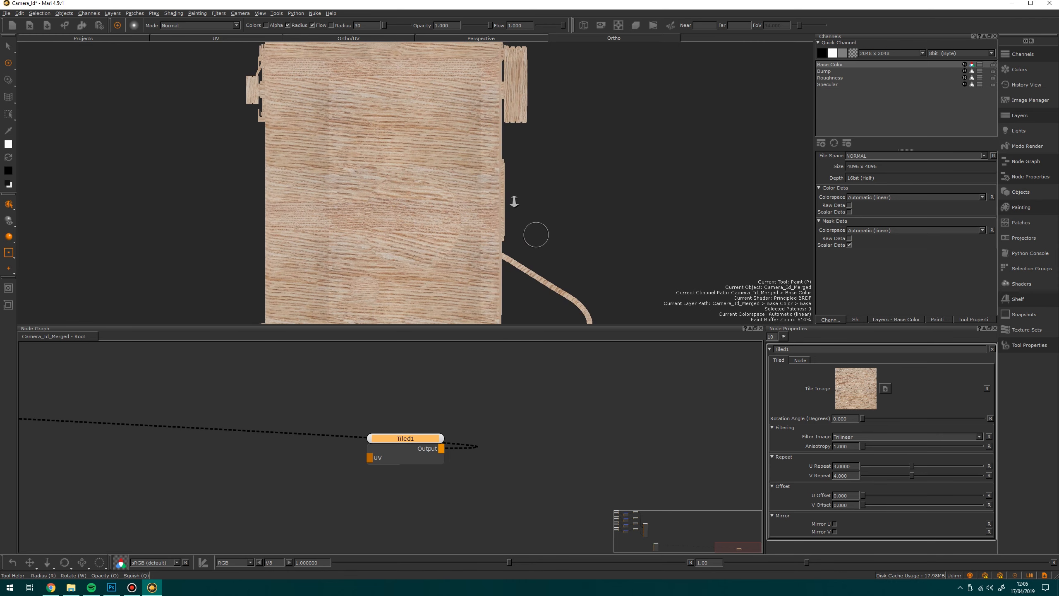
pyautogui.moveTo(514, 201); pyautogui.dragTo(458, 211)
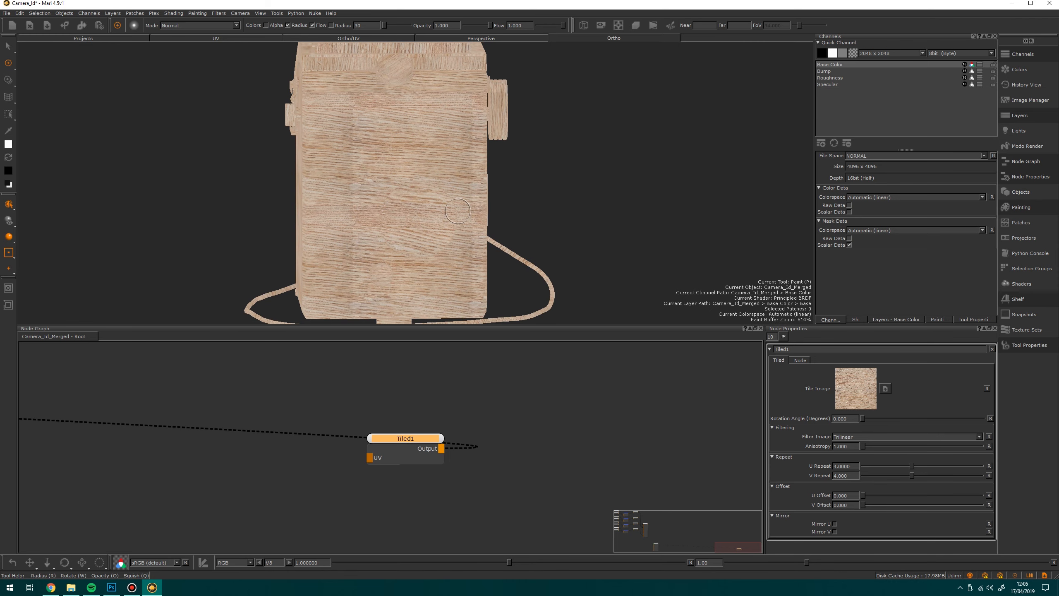
# Step: Switch to Photoshop, hide the Levels 2 adjustment and merge Layer 3, Layer 2 and Levels 1 into one layer
pyautogui.click(111, 587)
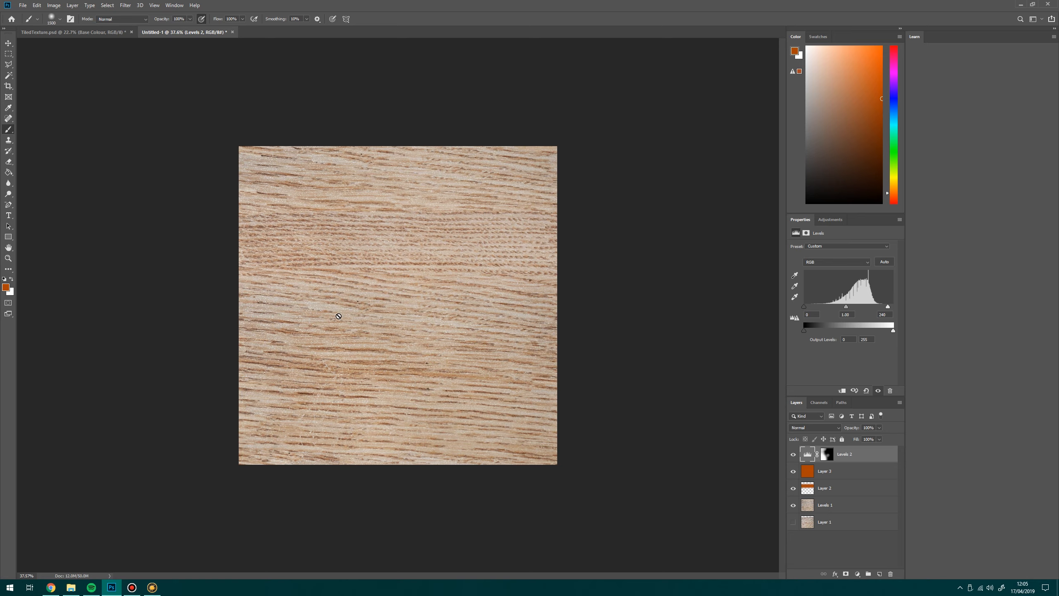
pyautogui.keyDown('shift'); pyautogui.click(828, 468); pyautogui.keyUp('shift')
pyautogui.click(570, 248)
pyautogui.click(518, 220)
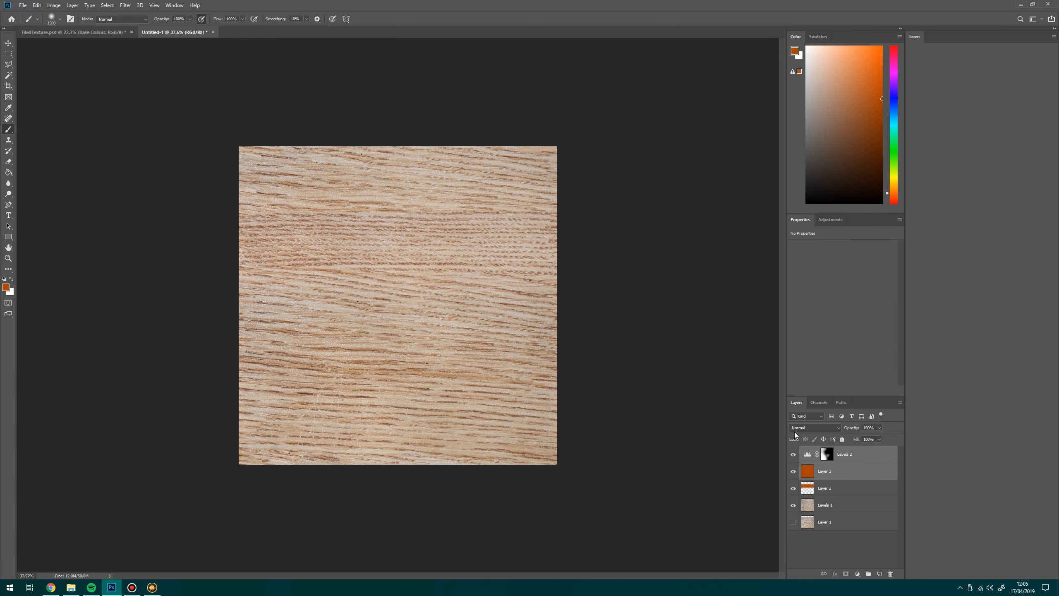
pyautogui.click(793, 454)
pyautogui.click(831, 453)
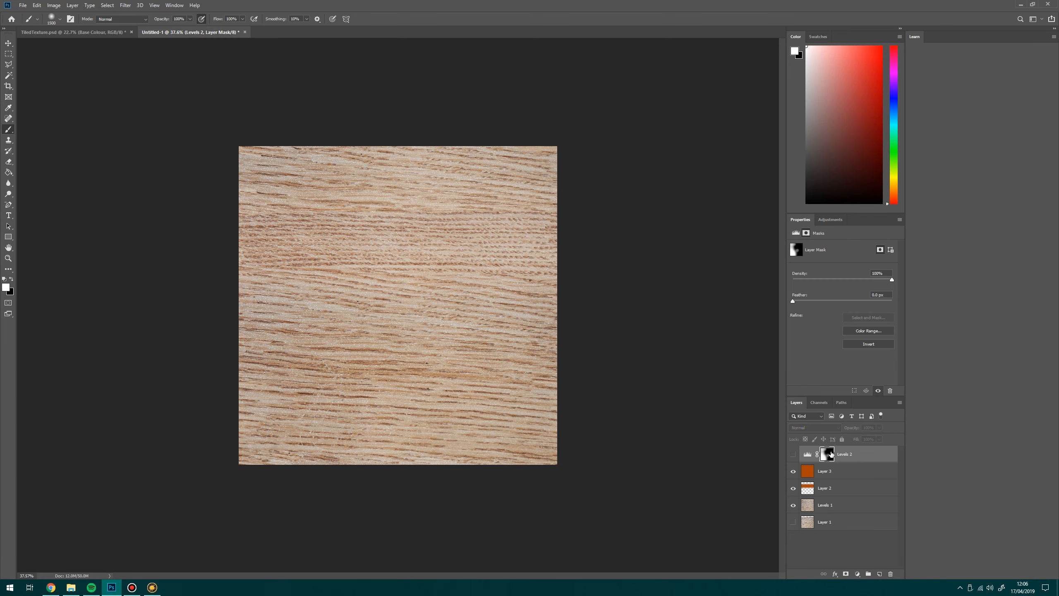
pyautogui.click(849, 477)
pyautogui.keyDown('shift'); pyautogui.click(831, 503); pyautogui.keyUp('shift')
pyautogui.rightClick(831, 502)
pyautogui.click(859, 398)
# Step: Reapply the Offset filter to the merged layer and the Levels 2 mask, with the Levels 2 adjustment shown again
pyautogui.click(125, 5)
pyautogui.click(135, 14)
pyautogui.click(793, 455)
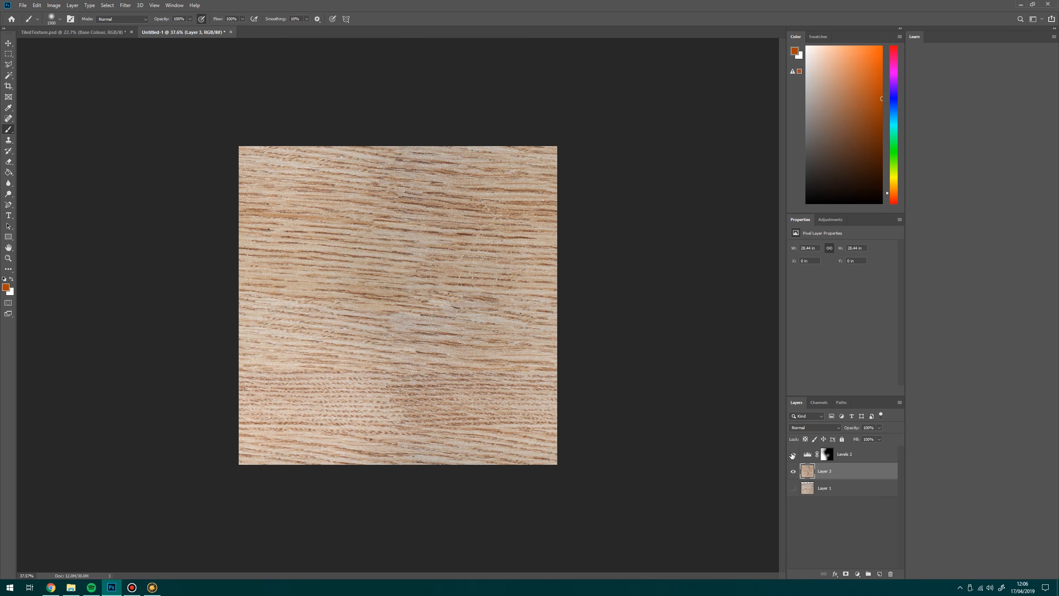
pyautogui.click(827, 454)
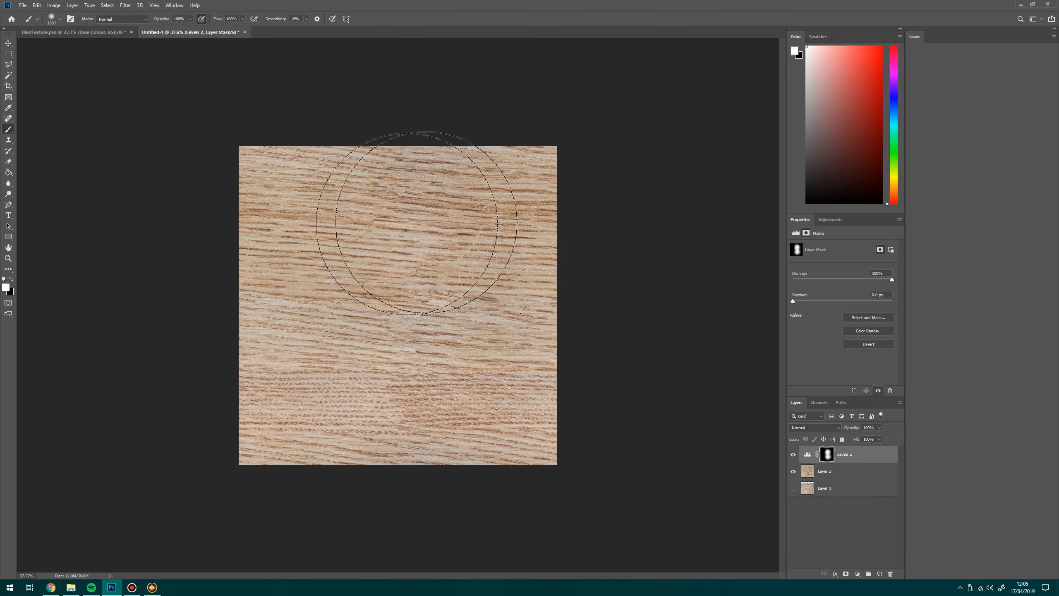
# Step: Paint white on the Levels 2 mask across the dark central area of the texture
pyautogui.moveTo(417, 223)
pyautogui.mouseDown()
pyautogui.moveTo(423, 384)
pyautogui.moveTo(452, 220)
pyautogui.mouseUp()
pyautogui.scroll(-15, 492, 299)
pyautogui.scroll(5, 414, 299)
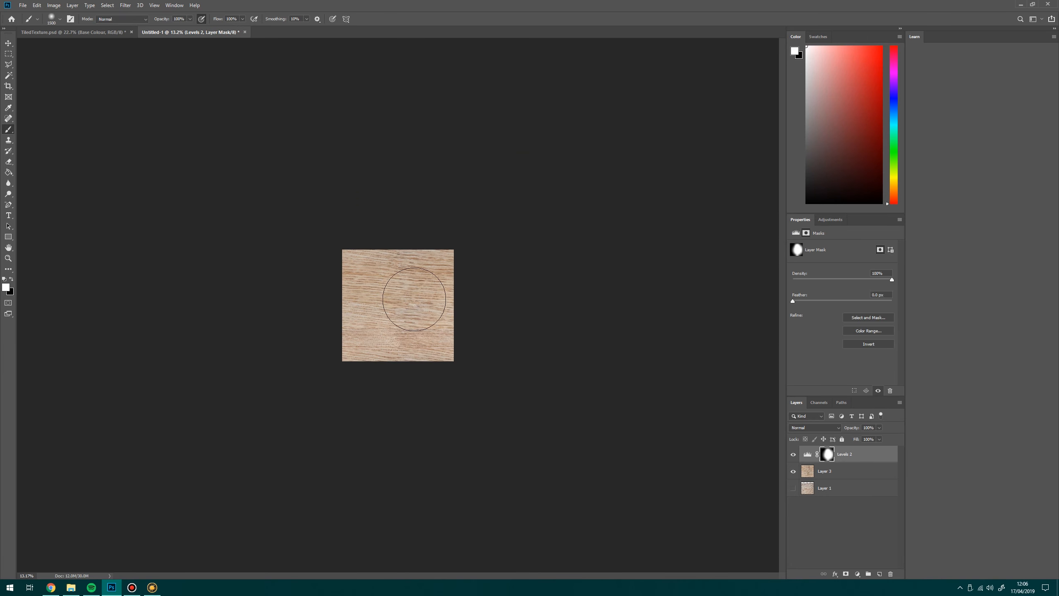
pyautogui.scroll(11, 417, 317)
# Step: Brush orange over the greyish spots along the central seam on a new layer
pyautogui.click(858, 574)
pyautogui.click(871, 494)
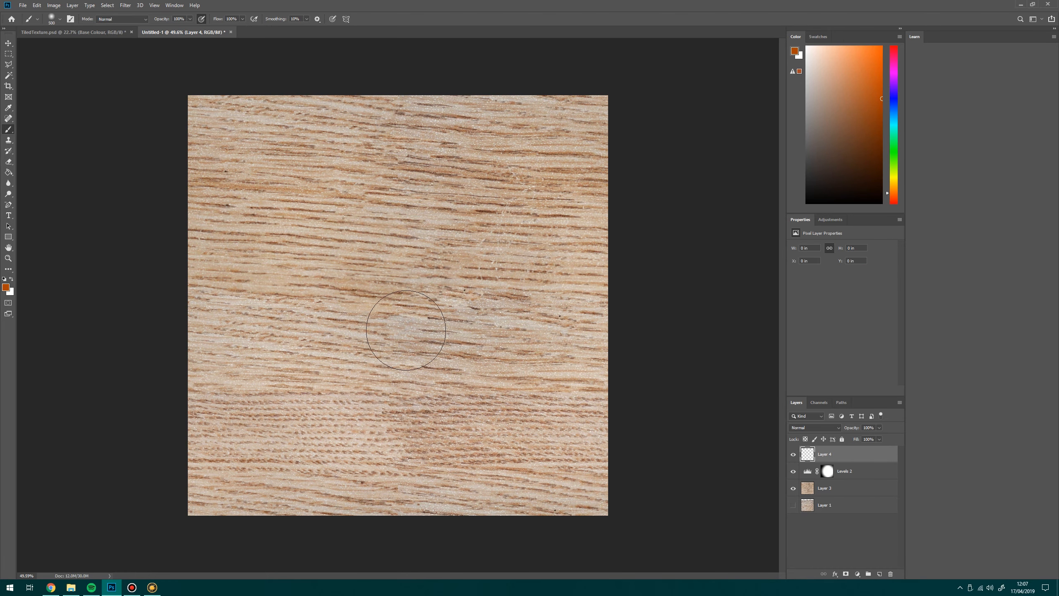
pyautogui.moveTo(406, 330)
pyautogui.mouseDown()
pyautogui.moveTo(448, 371)
pyautogui.moveTo(501, 305)
pyautogui.moveTo(412, 267)
pyautogui.moveTo(396, 185)
pyautogui.moveTo(427, 286)
pyautogui.moveTo(400, 346)
pyautogui.mouseUp()
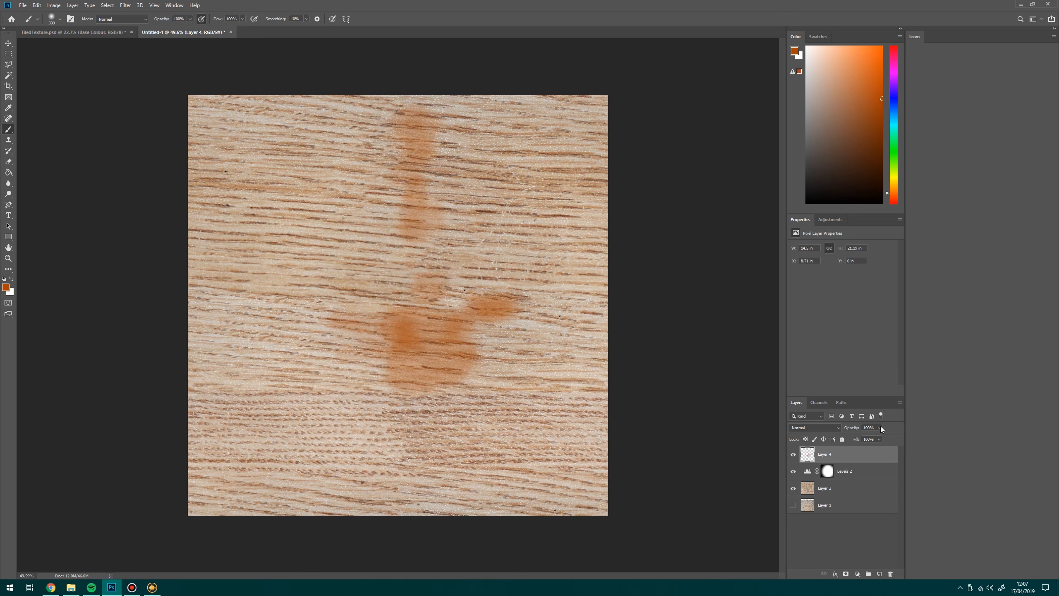
# Step: Set Layer 4 to Overlay at 23% opacity and brush more orange toward the texture's left side
pyautogui.click(880, 428)
pyautogui.moveTo(879, 440)
pyautogui.mouseDown()
pyautogui.moveTo(852, 439)
pyautogui.moveTo(863, 439)
pyautogui.mouseUp()
pyautogui.click(821, 429)
pyautogui.click(806, 472)
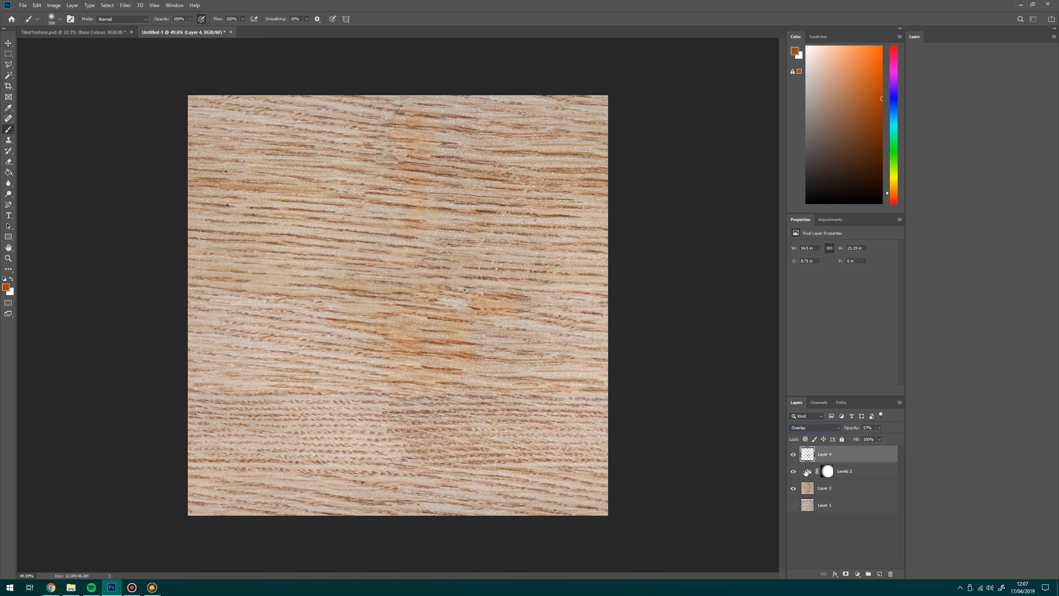
pyautogui.click(815, 428)
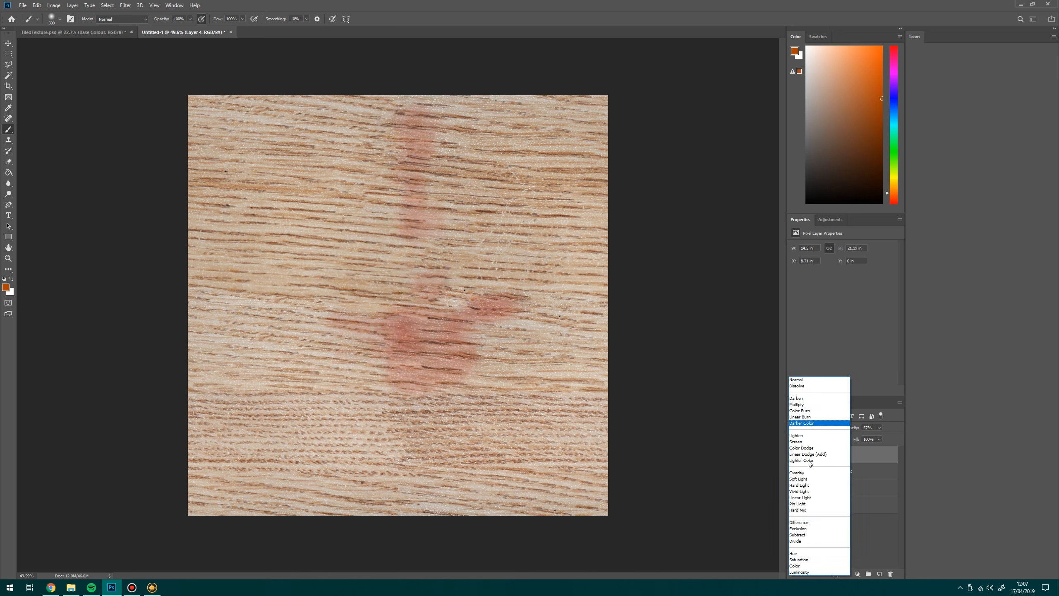
pyautogui.click(796, 473)
pyautogui.click(880, 428)
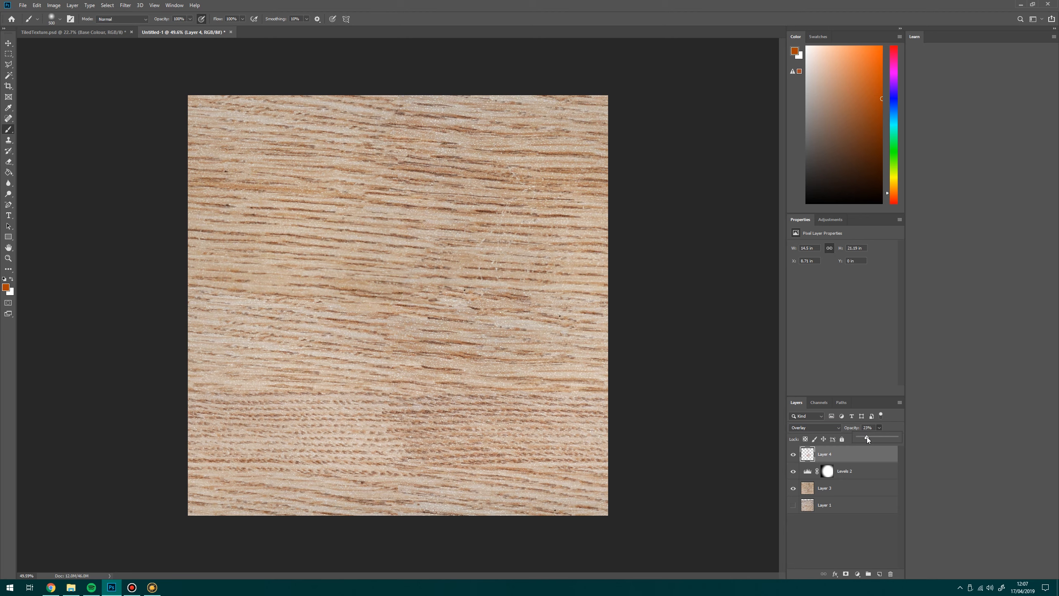
pyautogui.moveTo(384, 386)
pyautogui.mouseDown()
pyautogui.moveTo(296, 308)
pyautogui.moveTo(251, 350)
pyautogui.mouseUp()
# Step: Add an empty layer and extend the Levels 2 mask down the texture's middle with an enlarged brush
pyautogui.click(880, 576)
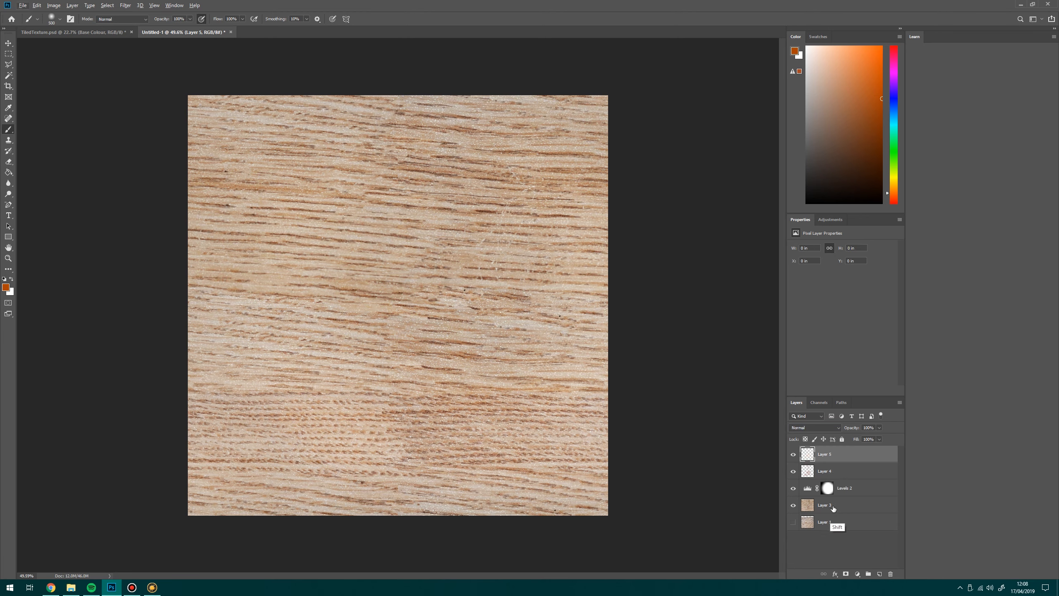
pyautogui.keyDown('shift'); pyautogui.click(832, 507); pyautogui.keyUp('shift')
pyautogui.click(830, 489)
pyautogui.press(']')
pyautogui.press(']')
pyautogui.press(']')
pyautogui.press(']')
pyautogui.moveTo(372, 97)
pyautogui.mouseDown()
pyautogui.moveTo(624, 80)
pyautogui.moveTo(627, 354)
pyautogui.moveTo(512, 522)
pyautogui.moveTo(383, 492)
pyautogui.mouseUp()
# Step: Merge Layer 3, Levels 2, Layer 4 and Layer 5 into a single layer
pyautogui.click(838, 505)
pyautogui.keyDown('shift'); pyautogui.click(839, 457); pyautogui.keyUp('shift')
pyautogui.rightClick(853, 460)
pyautogui.click(877, 357)
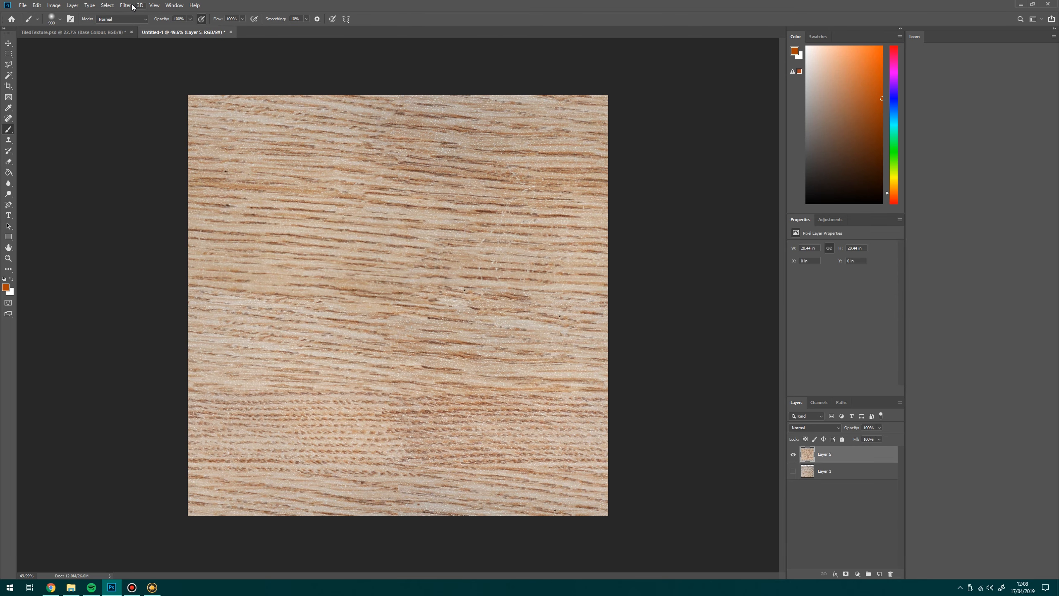
# Step: Brush orange over the greyish area near the texture's left edge on a new layer
pyautogui.click(880, 575)
pyautogui.click(252, 310)
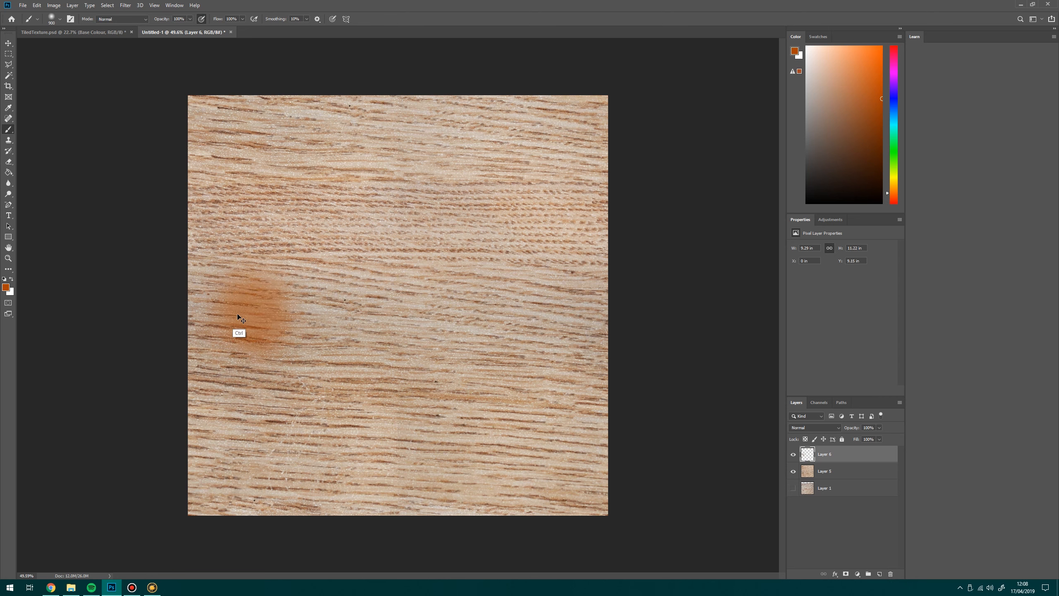
pyautogui.hotkey('ctrl', 'z')
pyautogui.moveTo(262, 314)
pyautogui.mouseDown()
pyautogui.moveTo(235, 305)
pyautogui.moveTo(317, 327)
pyautogui.mouseUp()
pyautogui.moveTo(234, 288)
pyautogui.mouseDown()
pyautogui.moveTo(323, 328)
pyautogui.moveTo(214, 346)
pyautogui.mouseUp()
pyautogui.click(394, 438)
pyautogui.hotkey('ctrl', 'z')
# Step: Set Layer 6 to Linear Dodge (Add) at 100% opacity and extend its brushwork further down the texture's left side
pyautogui.click(879, 428)
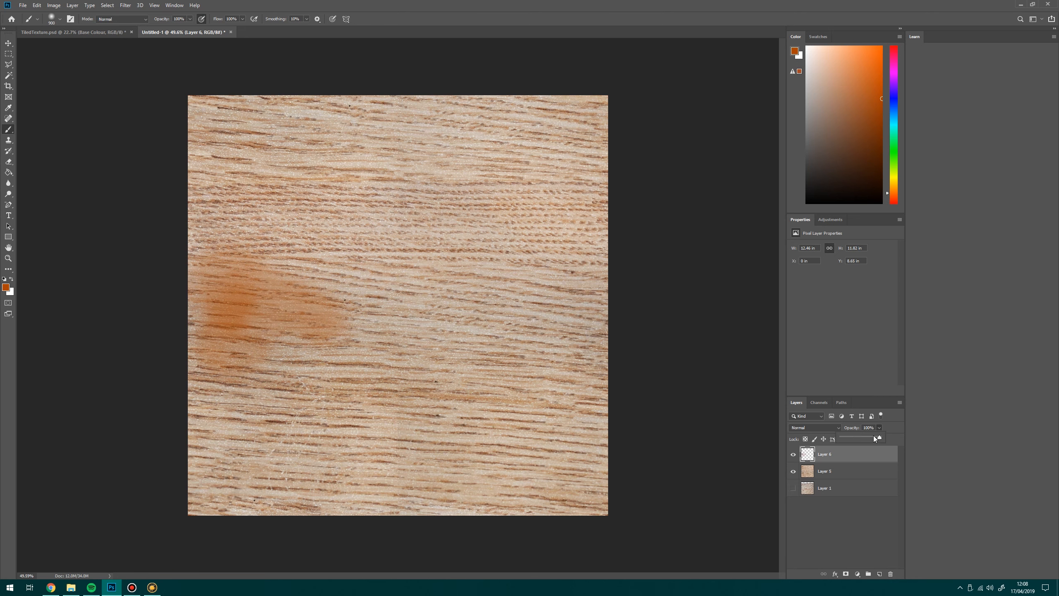
pyautogui.moveTo(879, 437)
pyautogui.mouseDown()
pyautogui.moveTo(849, 439)
pyautogui.moveTo(893, 441)
pyautogui.mouseUp()
pyautogui.click(814, 427)
pyautogui.click(818, 454)
pyautogui.click(879, 428)
pyautogui.moveTo(278, 389)
pyautogui.mouseDown()
pyautogui.moveTo(340, 351)
pyautogui.moveTo(296, 320)
pyautogui.mouseUp()
# Step: Desaturate the painted strokes on Layer 6 with a Hue/Saturation saturation of -100
pyautogui.hotkey('ctrl', 'u')
pyautogui.moveTo(572, 235); pyautogui.dragTo(532, 235)
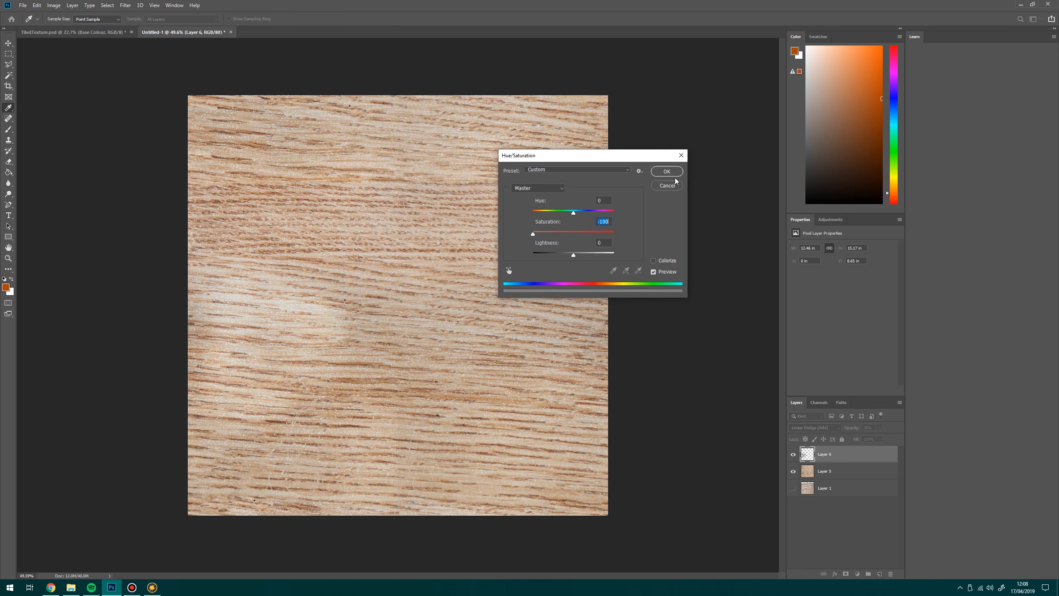
pyautogui.click(667, 171)
# Step: Lower Layer 6 to 30% opacity and erase the excess strokes toward the texture's middle
pyautogui.click(871, 427)
pyautogui.write('30')
pyautogui.press('Return')
pyautogui.press('e')
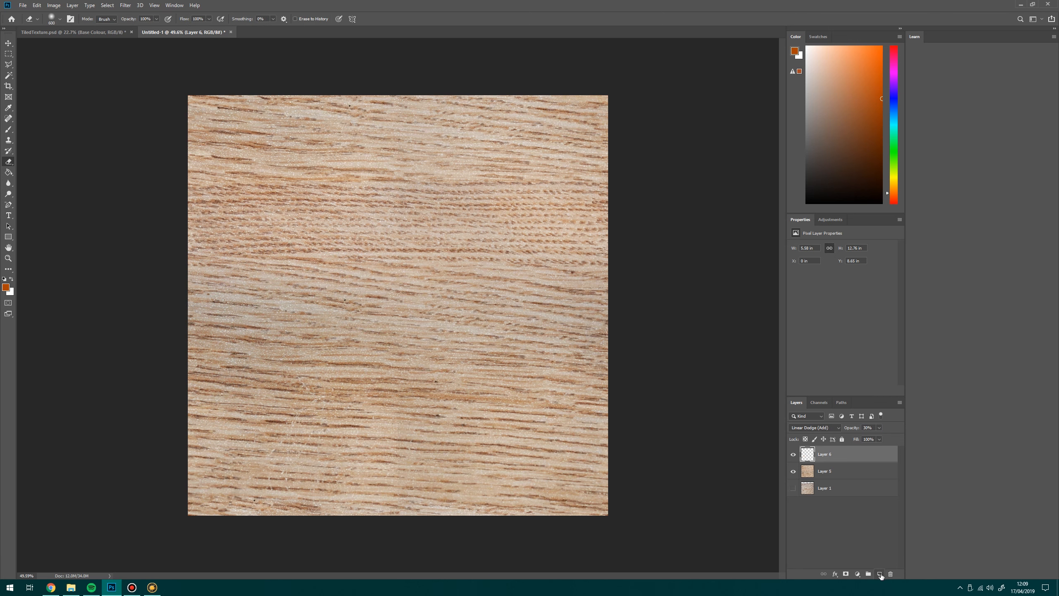
# Step: Add a Levels adjustment layer with the white input level at 216 and invert its mask
pyautogui.click(857, 574)
pyautogui.click(869, 464)
pyautogui.moveTo(892, 307); pyautogui.dragTo(870, 307)
pyautogui.hotkey('ctrl', 'i')
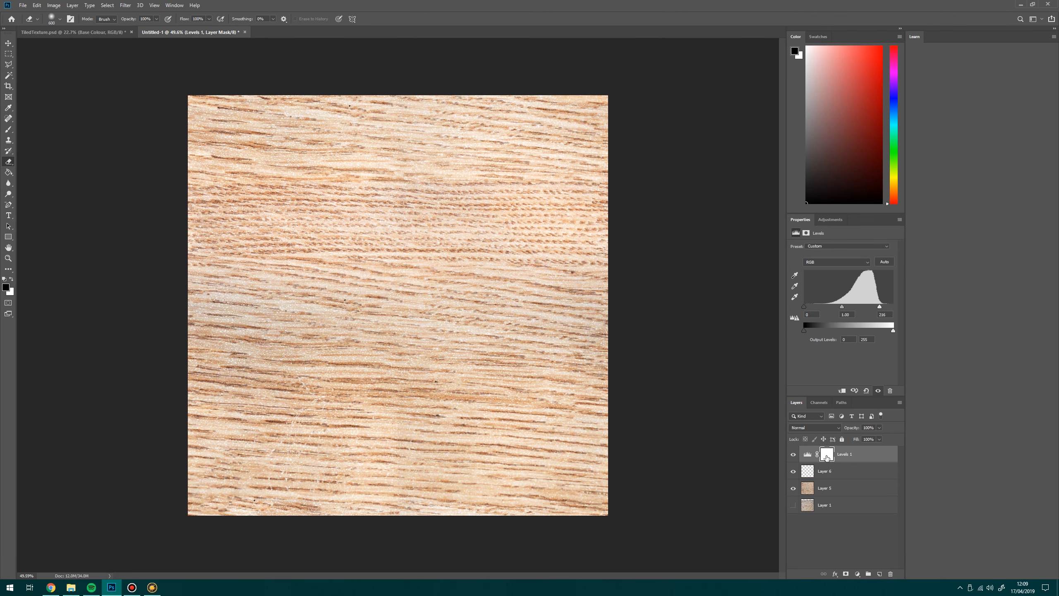
# Step: Paint white on the Levels 1 mask to brighten the texture's left and central areas, enlarging the brush
pyautogui.press('b')
pyautogui.press('x')
pyautogui.moveTo(233, 381)
pyautogui.mouseDown()
pyautogui.moveTo(254, 400)
pyautogui.moveTo(403, 371)
pyautogui.moveTo(375, 359)
pyautogui.moveTo(430, 391)
pyautogui.moveTo(480, 381)
pyautogui.mouseUp()
pyautogui.press('x')
pyautogui.press(']')
pyautogui.press(']')
pyautogui.press(']')
pyautogui.press(']')
pyautogui.press('x')
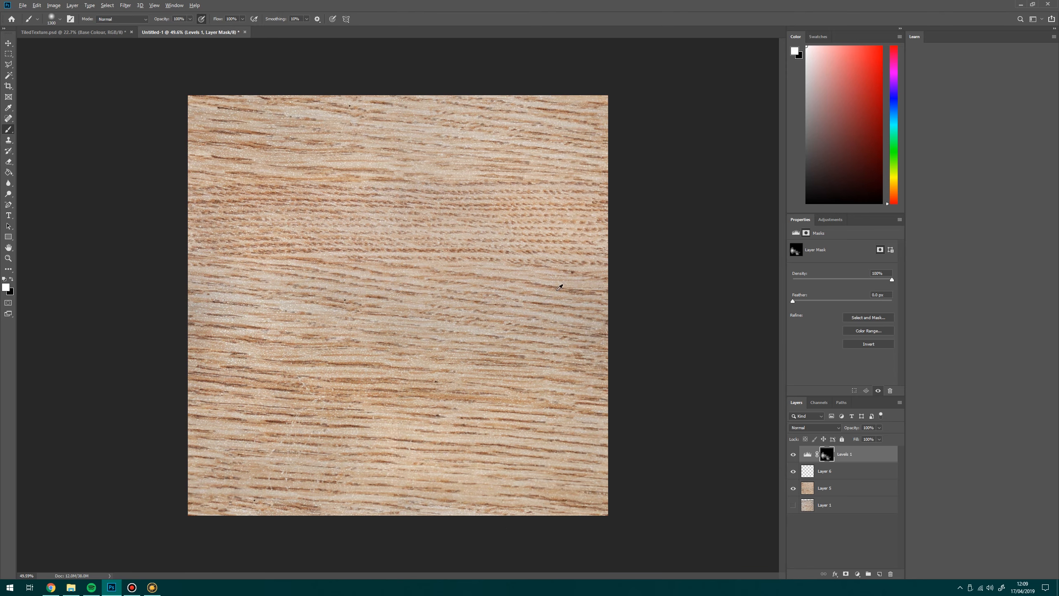
# Step: Brush orange across the texture's middle on a new layer and set that layer to Overlay at 30% opacity
pyautogui.scroll(-10, 561, 287)
pyautogui.scroll(5, 424, 206)
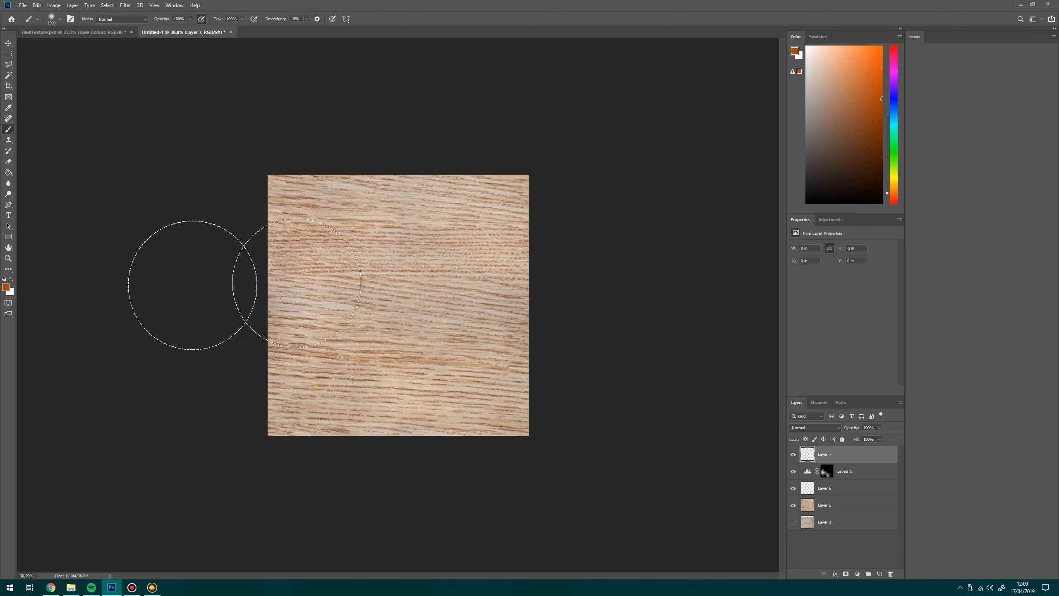
pyautogui.moveTo(297, 283); pyautogui.dragTo(466, 315)
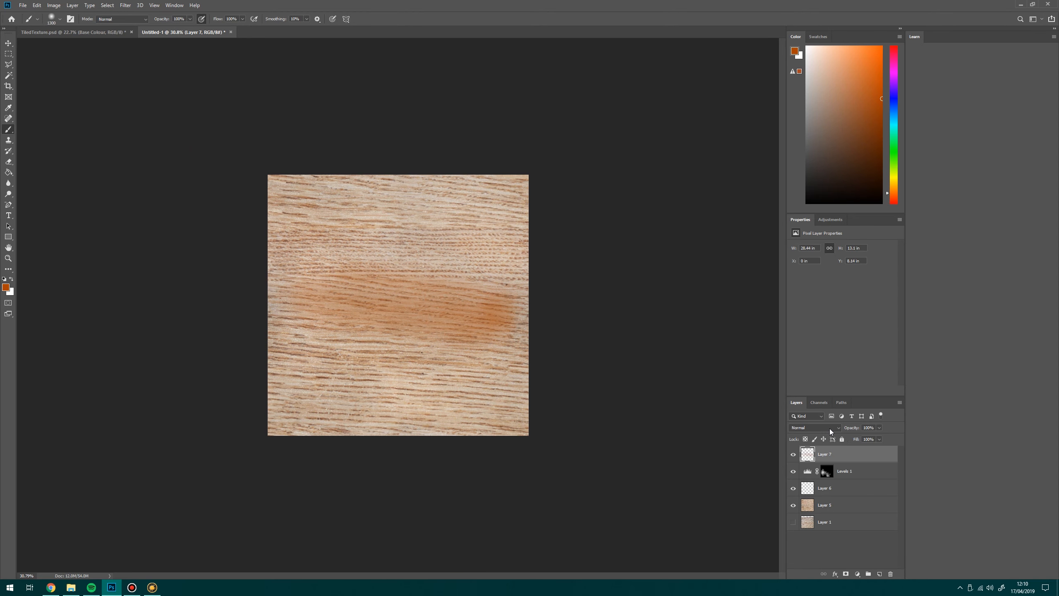
pyautogui.click(829, 429)
pyautogui.click(817, 475)
pyautogui.moveTo(853, 428); pyautogui.dragTo(859, 430)
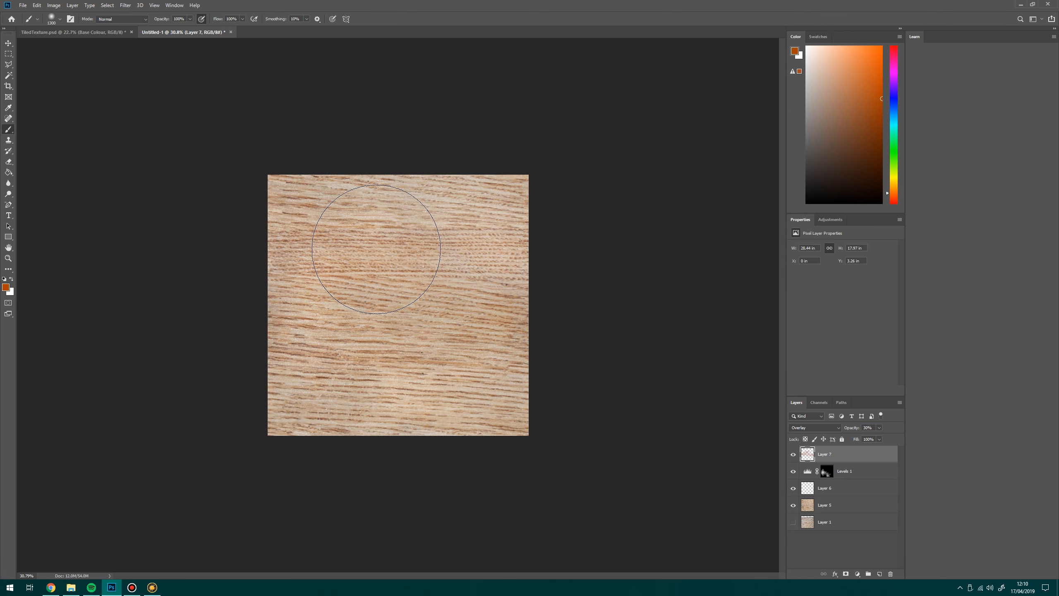
# Step: Merge Layer 5, Layer 6, Levels 1 and Layer 7 into one layer and reapply the Offset filter to it
pyautogui.hotkey('ctrl', 's')
pyautogui.click(592, 425)
pyautogui.keyDown('shift'); pyautogui.click(838, 505); pyautogui.keyUp('shift')
pyautogui.rightClick(851, 488)
pyautogui.click(869, 381)
pyautogui.click(125, 5)
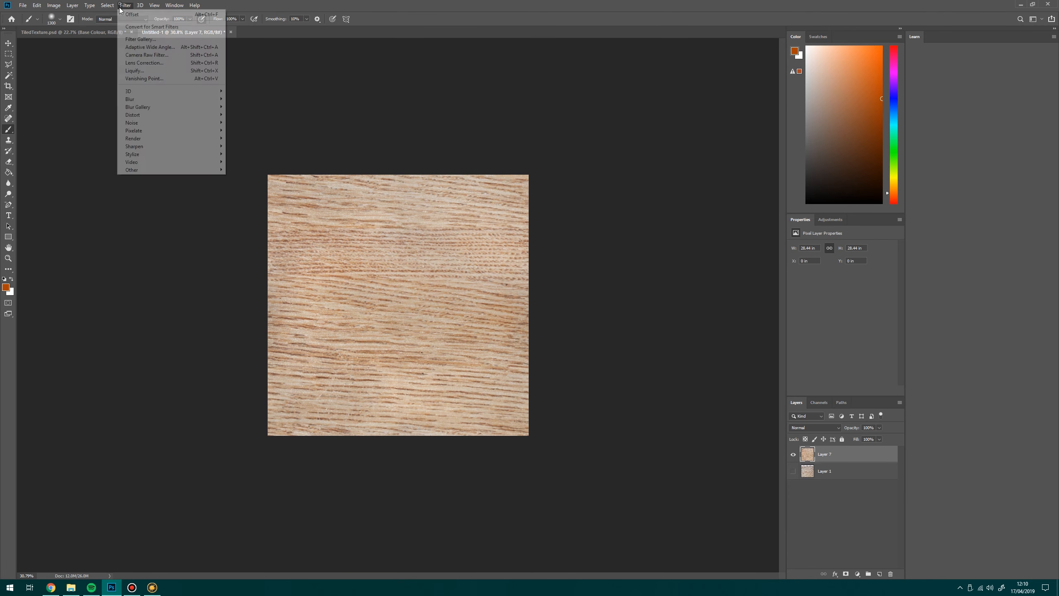
pyautogui.click(134, 15)
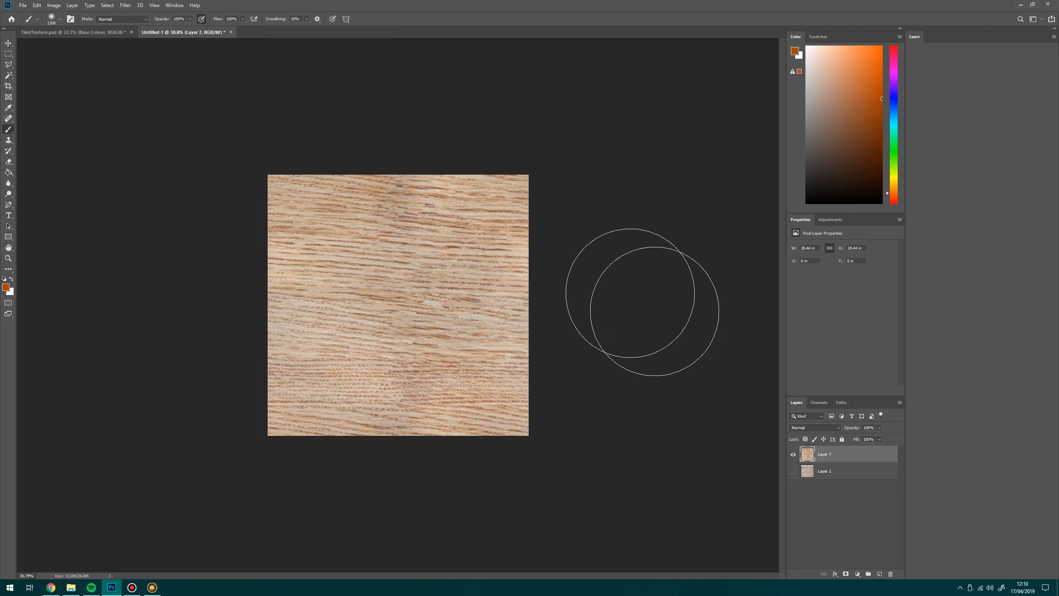
pyautogui.click(125, 5)
pyautogui.moveTo(54, 6)
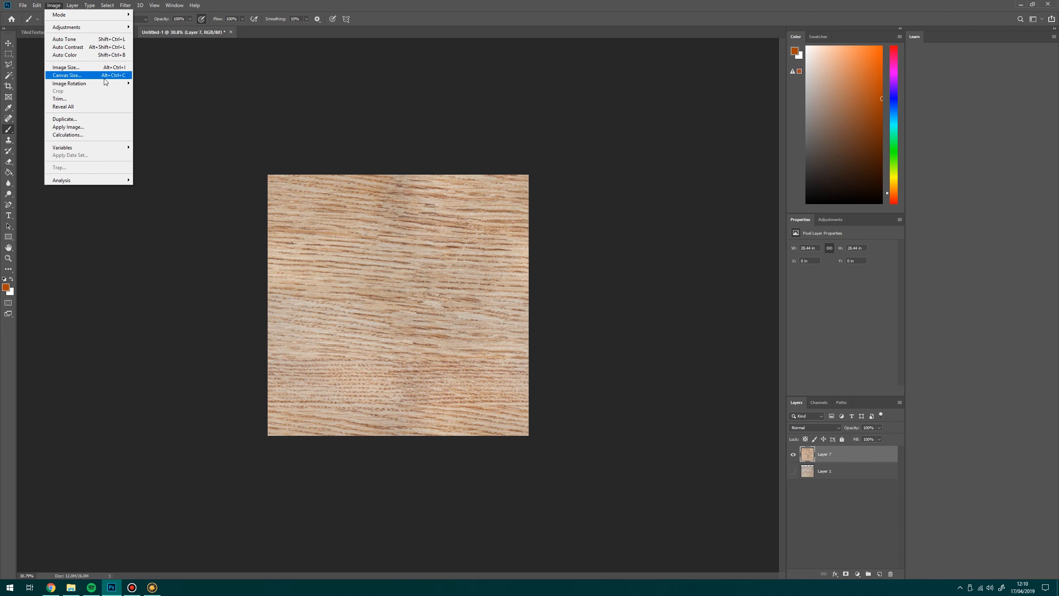
pyautogui.moveTo(90, 26)
pyautogui.click(163, 166)
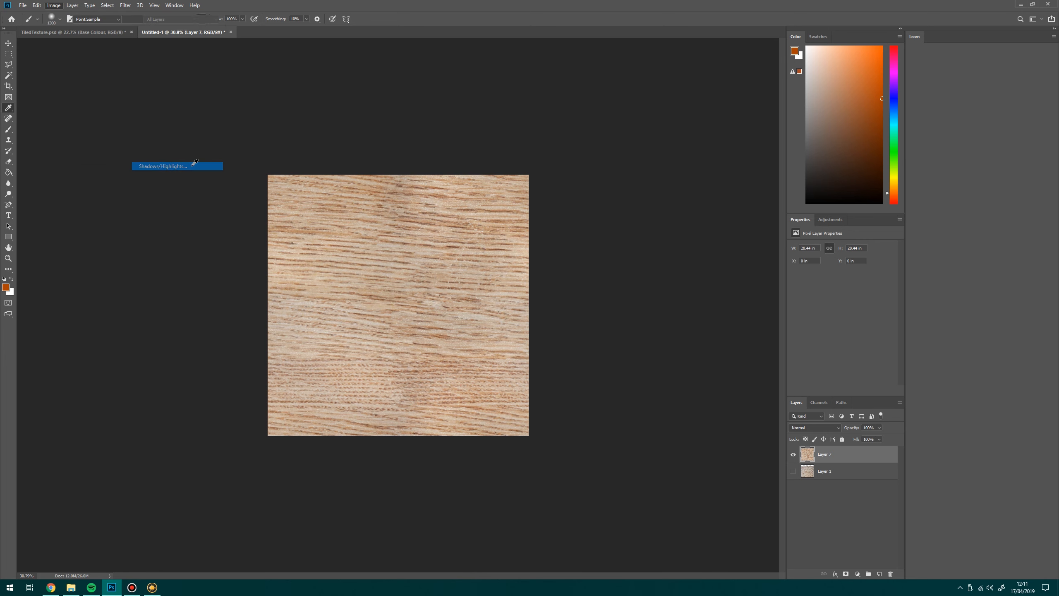
pyautogui.moveTo(478, 209)
pyautogui.mouseDown()
pyautogui.moveTo(495, 213)
pyautogui.moveTo(480, 210)
pyautogui.mouseUp()
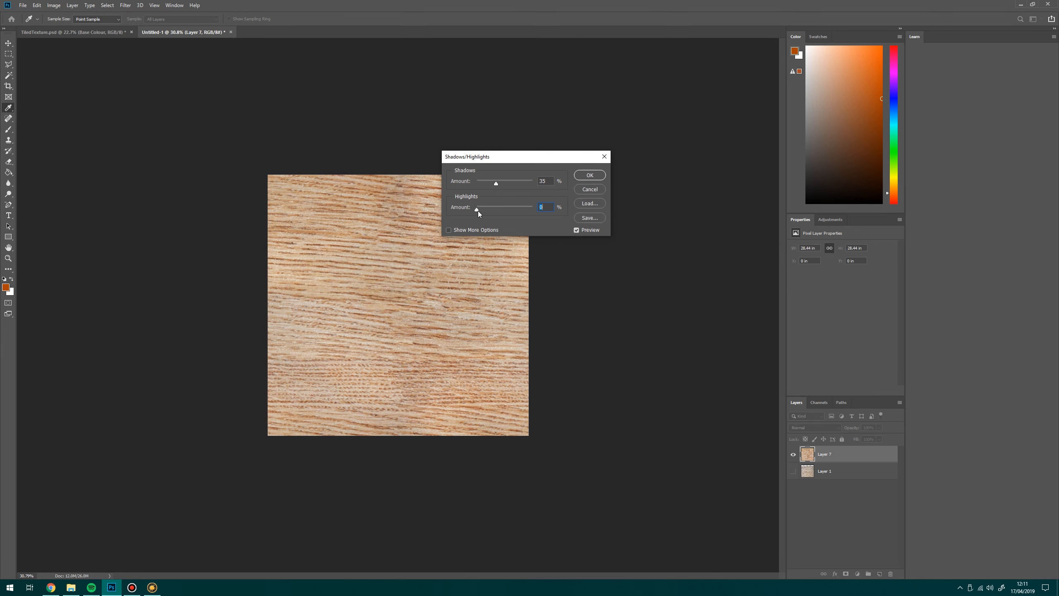
pyautogui.click(458, 230)
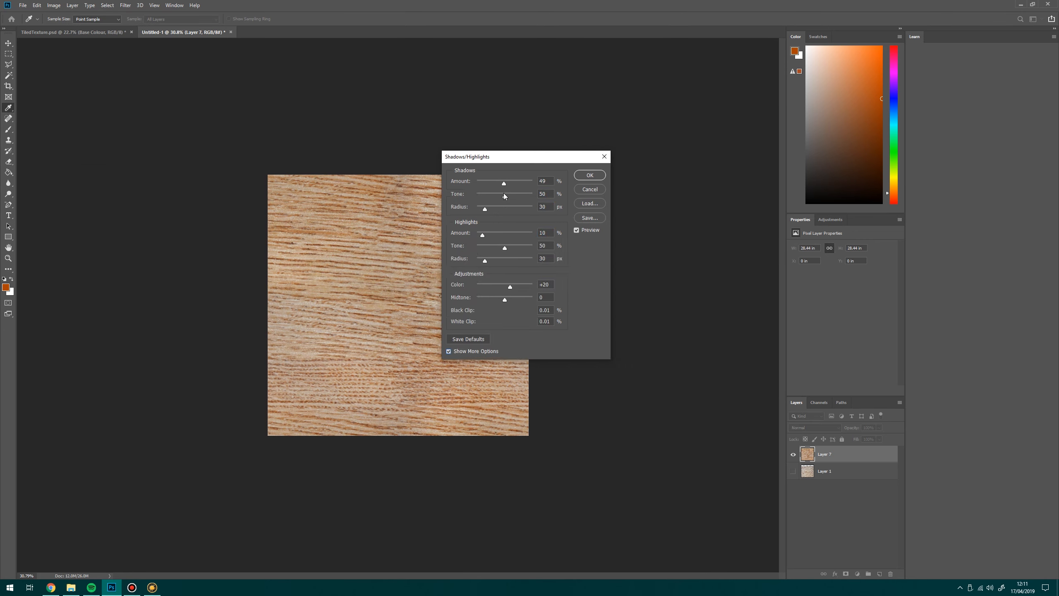
pyautogui.click(590, 189)
# Step: Duplicate Layer 7 within the same document as Layer 7 copy
pyautogui.rightClick(846, 454)
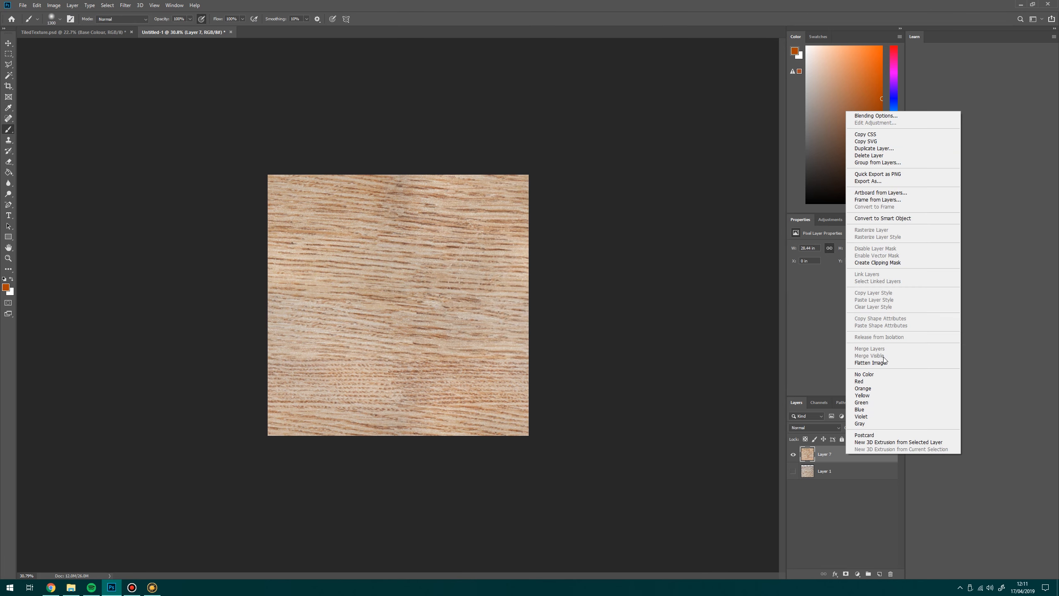
pyautogui.click(850, 515)
pyautogui.rightClick(831, 453)
pyautogui.click(859, 146)
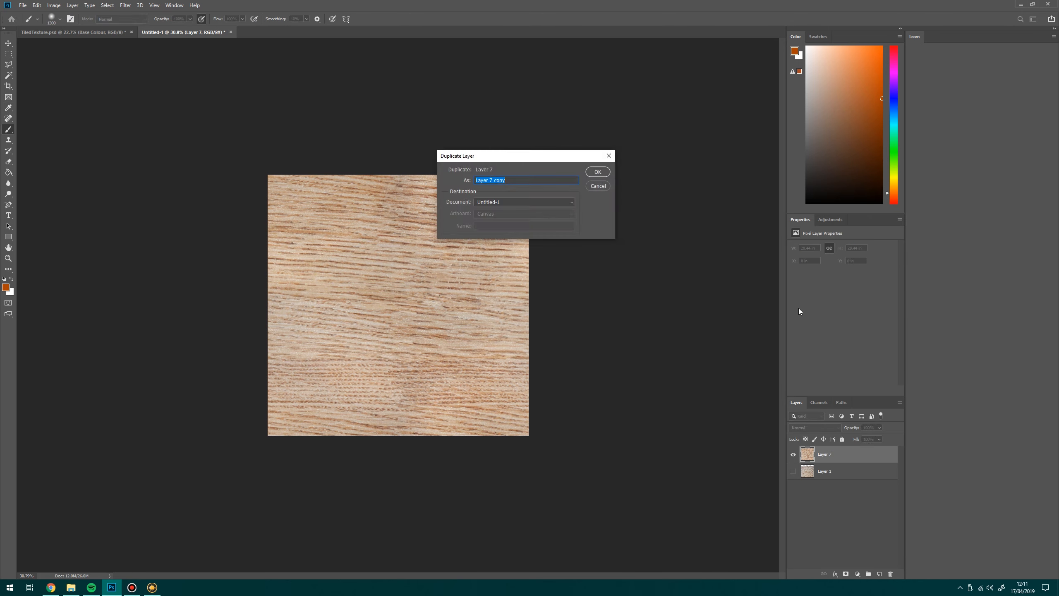
pyautogui.press('Return')
# Step: Adjust Shadows/Highlights on Layer 7 copy: shadows amount 50% and tone 66%, highlights amount 36%, color -23, midtone +7
pyautogui.click(53, 5)
pyautogui.moveTo(98, 28)
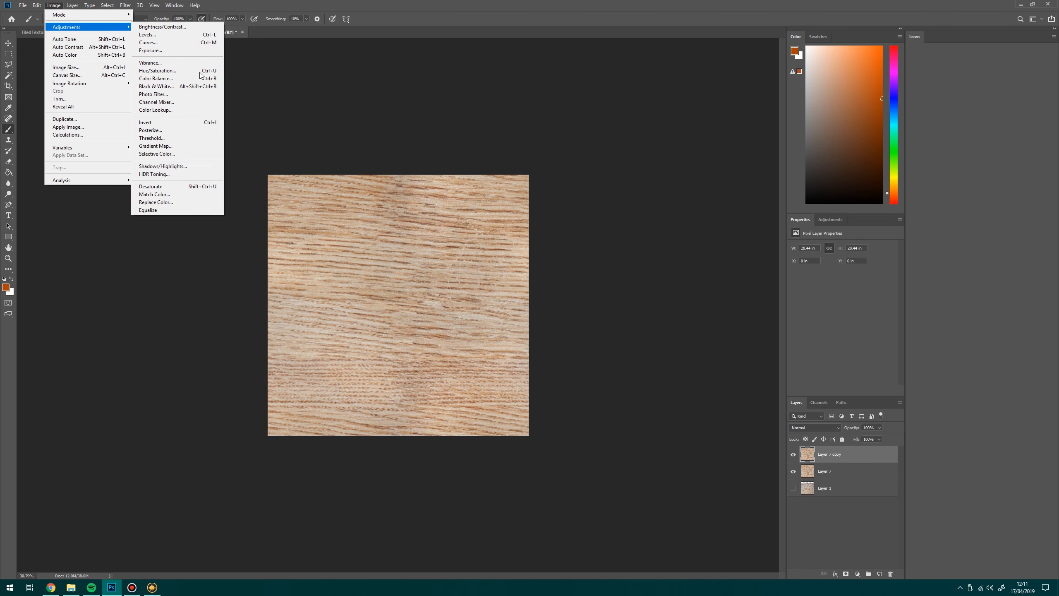
pyautogui.click(167, 169)
pyautogui.click(467, 351)
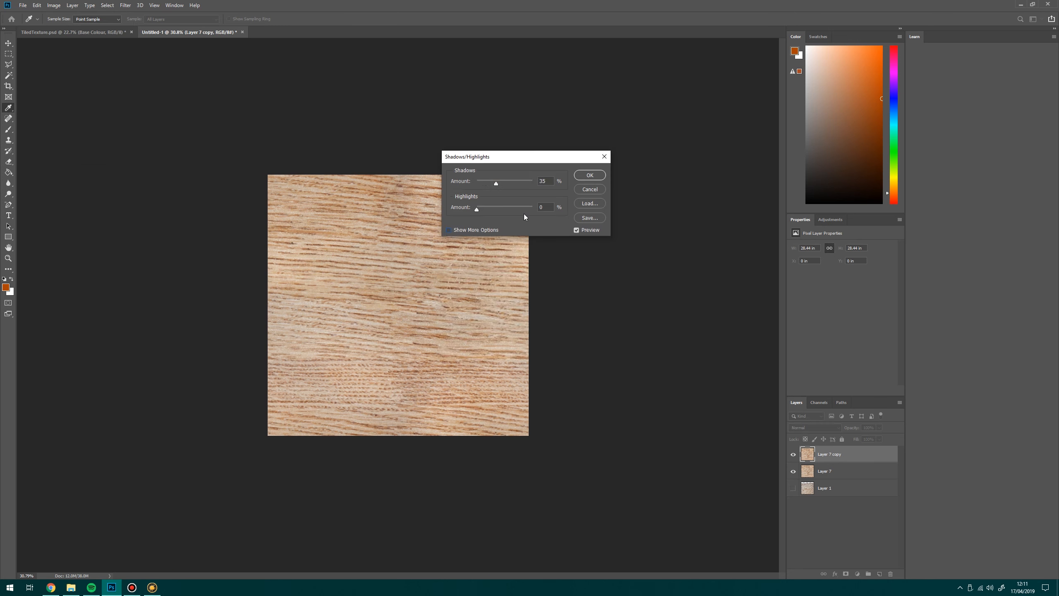
pyautogui.moveTo(477, 212); pyautogui.dragTo(497, 234)
pyautogui.click(459, 230)
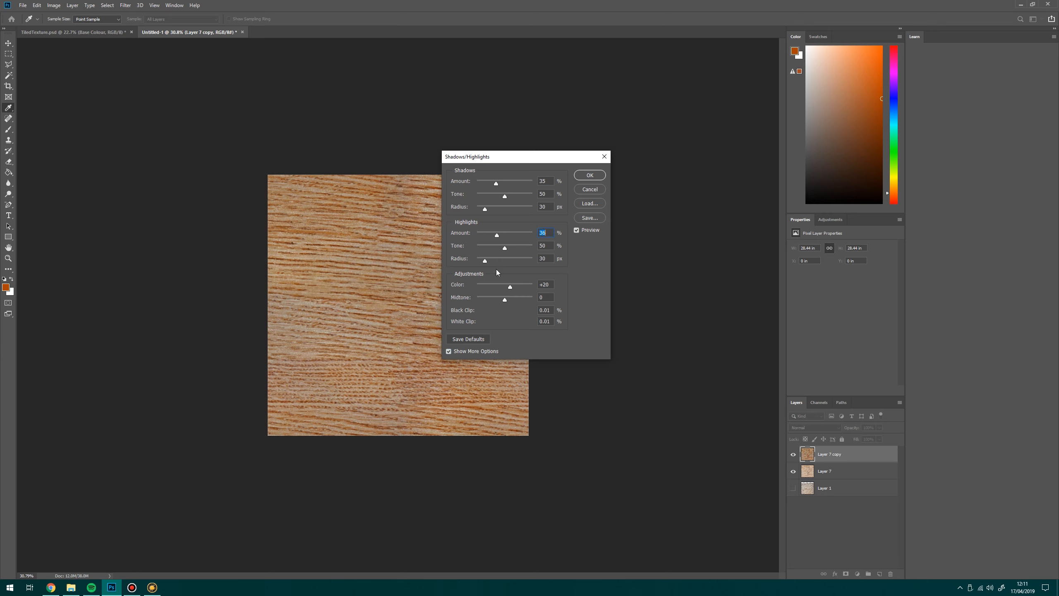
pyautogui.moveTo(499, 291)
pyautogui.mouseDown()
pyautogui.moveTo(516, 303)
pyautogui.moveTo(507, 299)
pyautogui.mouseUp()
pyautogui.moveTo(496, 182); pyautogui.dragTo(515, 202)
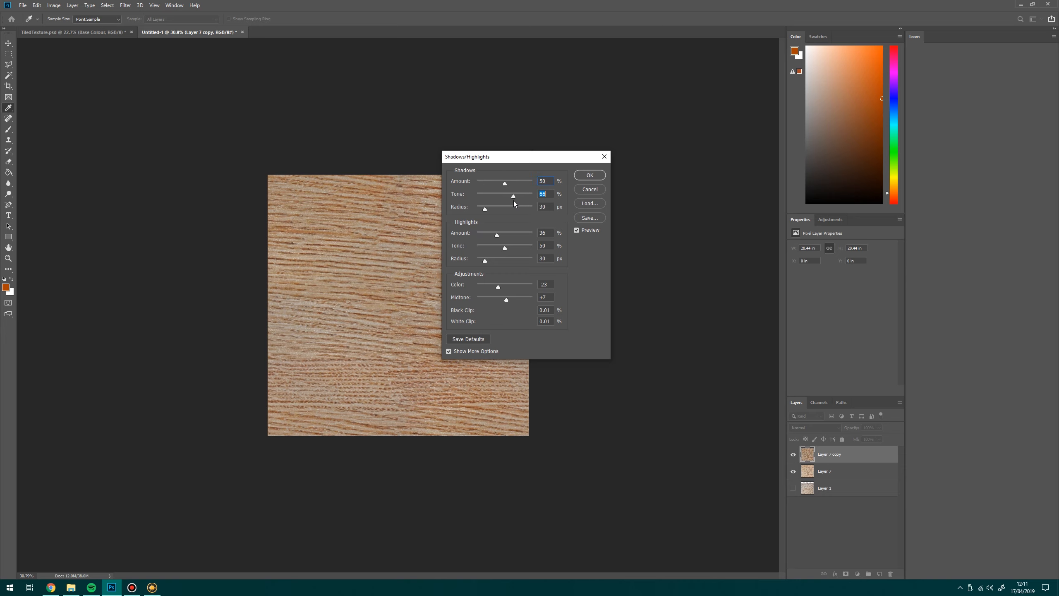